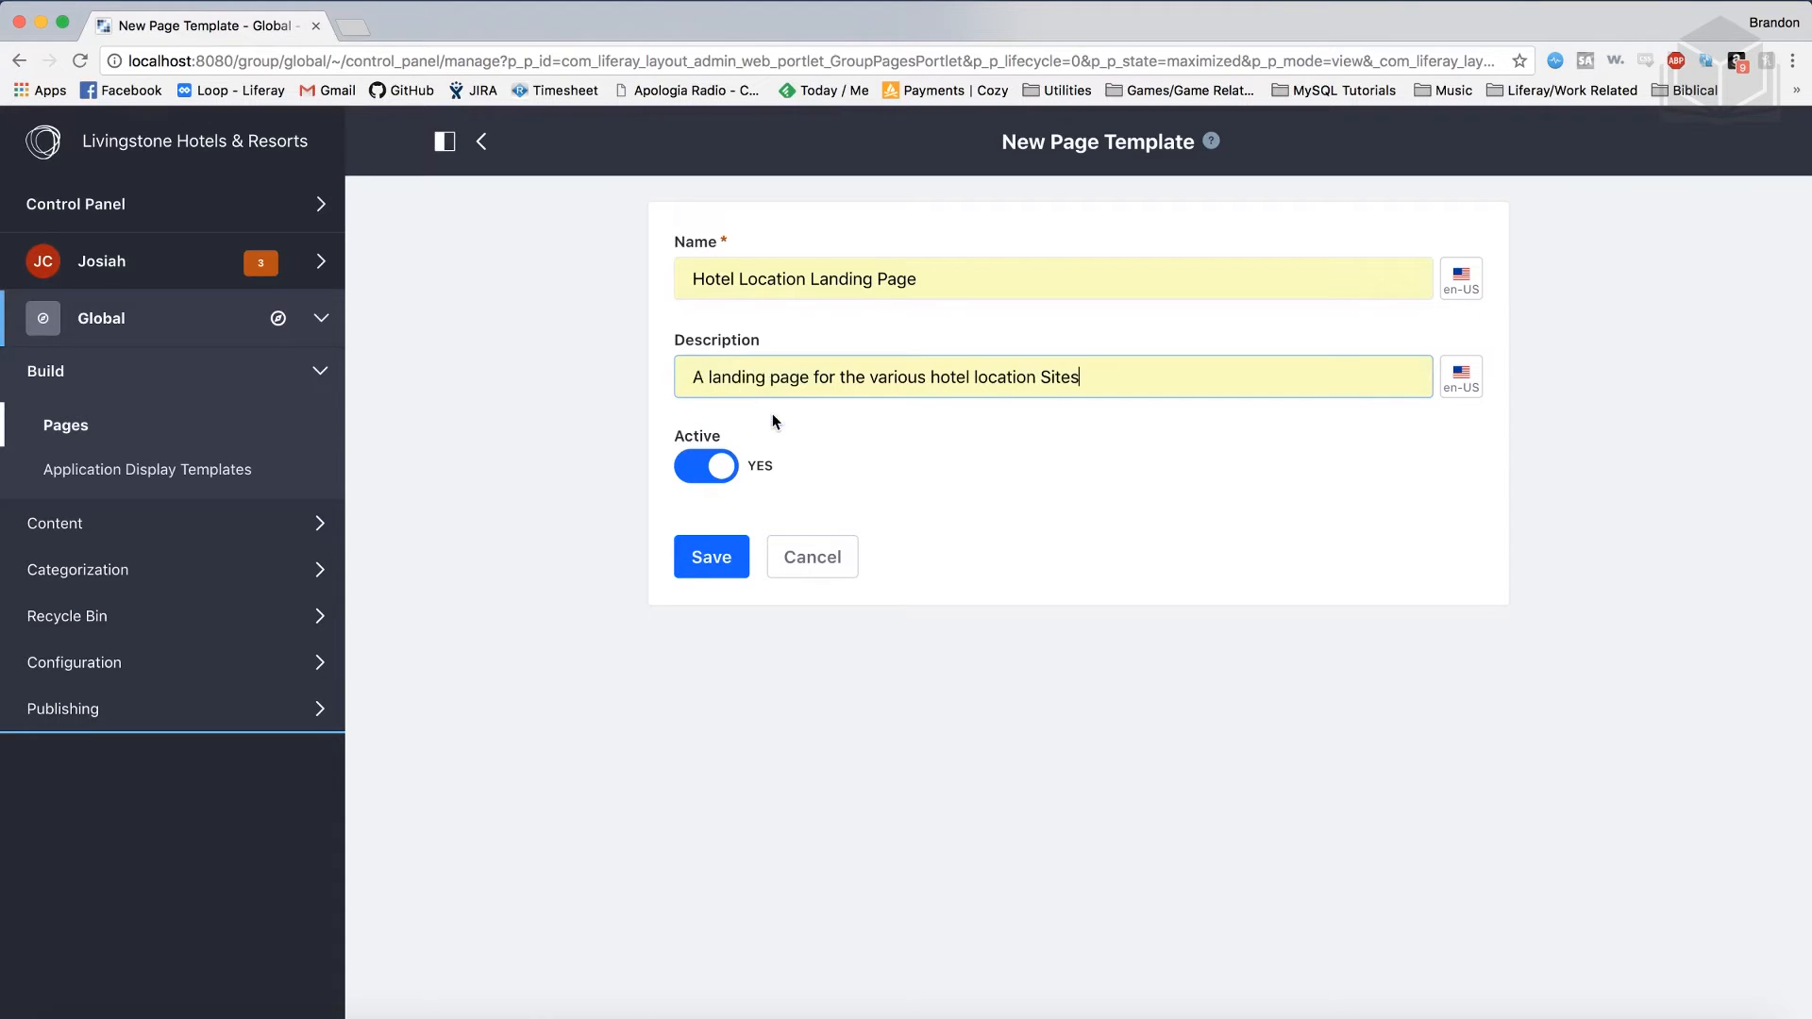
Save the new Hotel Location Landing Page template and set its layout to the 1-2-1 Columns option with equal middle columns.
{"action": "left_click", "coordinate": [725, 562]}
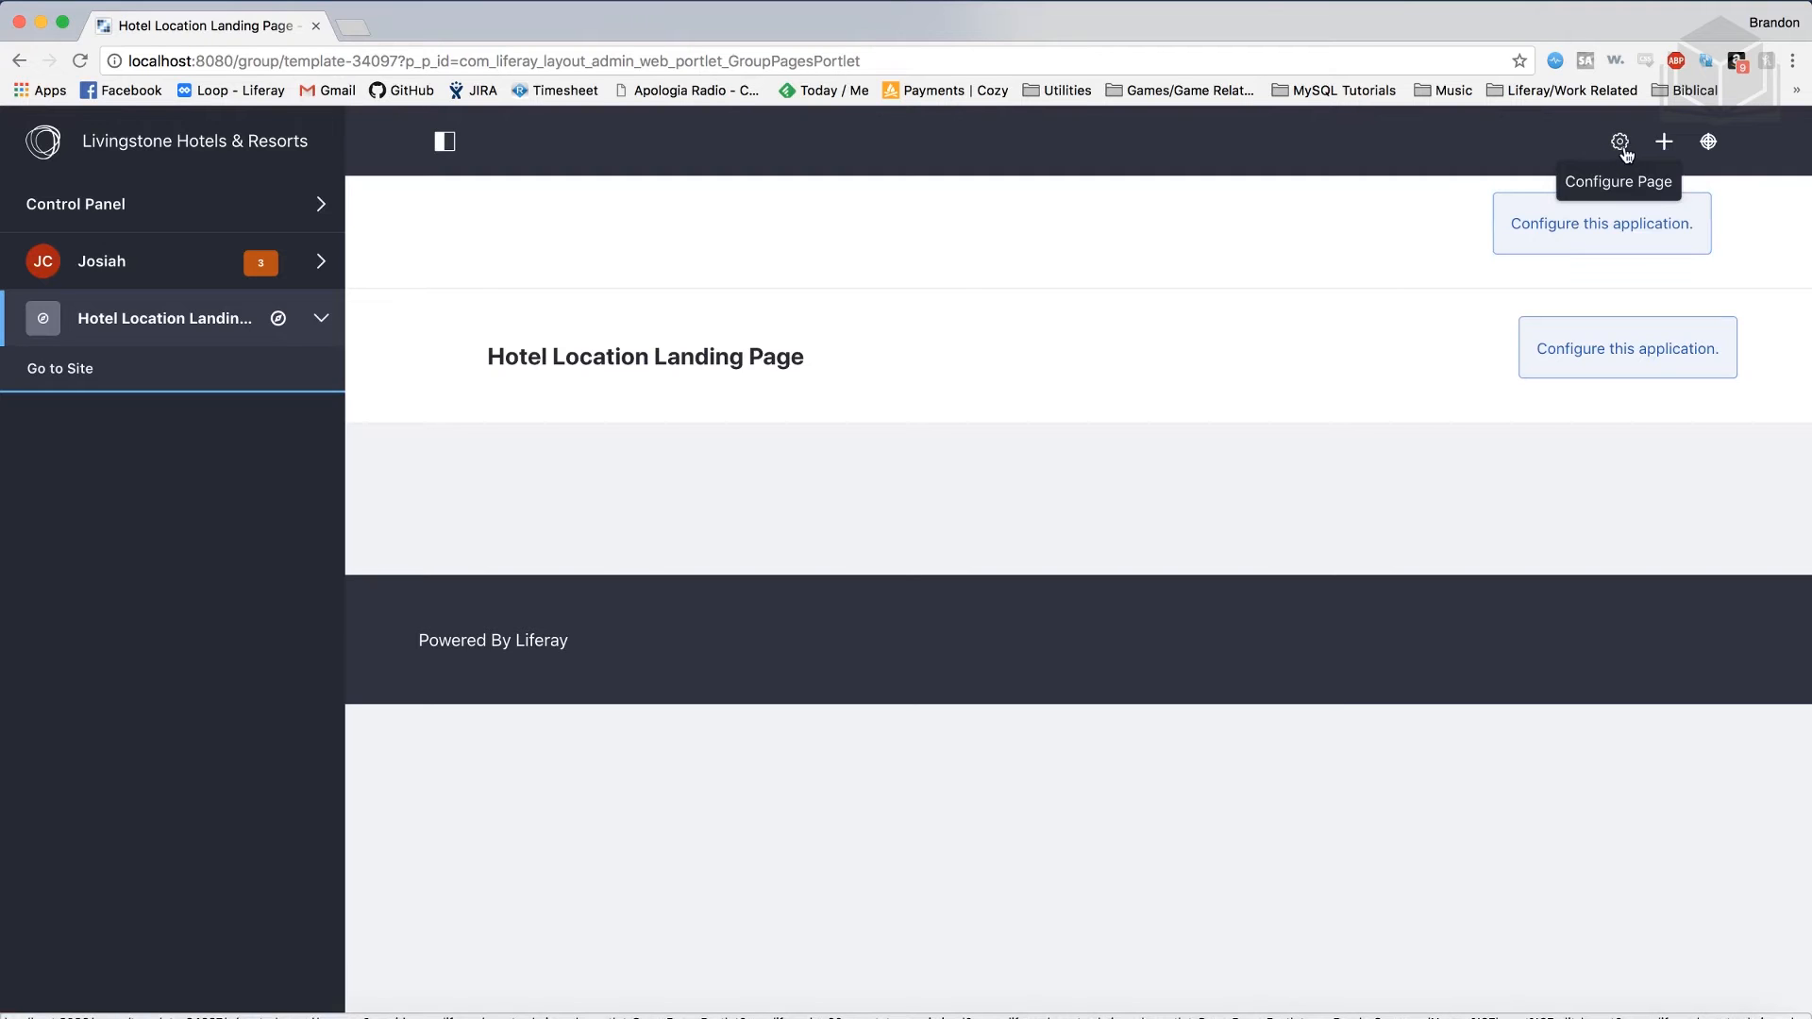
{"action": "left_click", "coordinate": [1622, 147]}
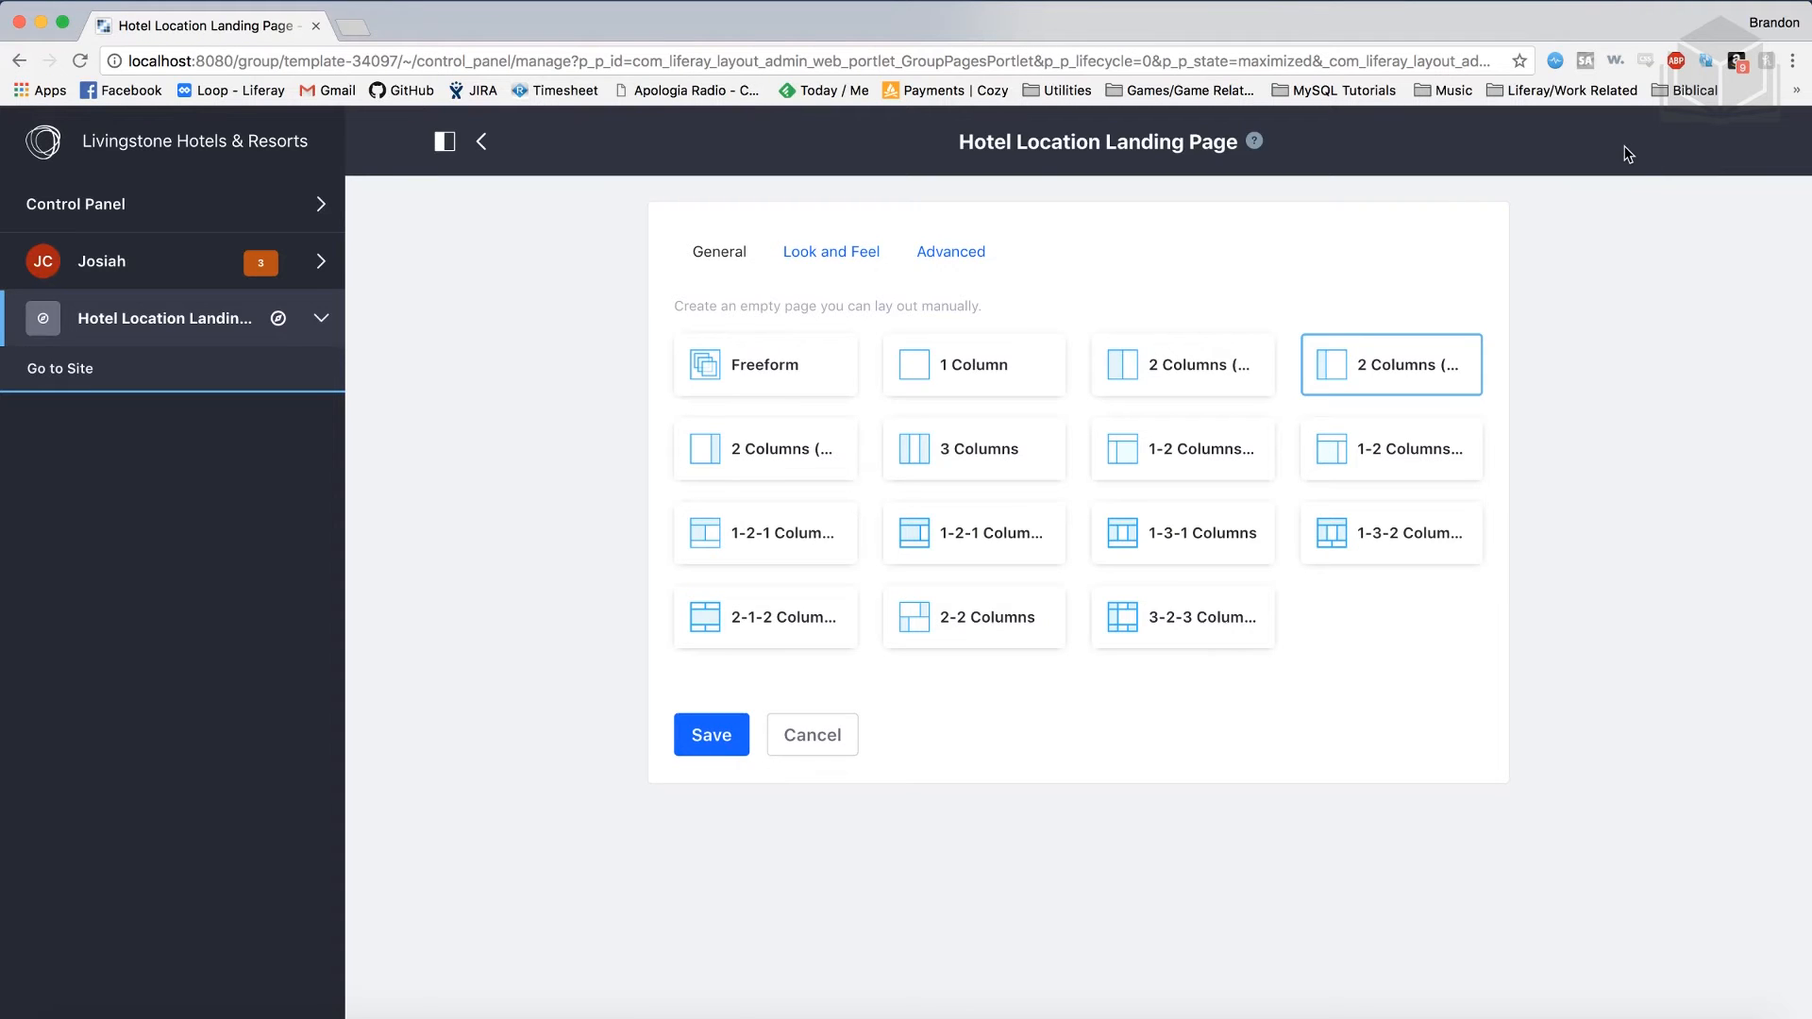
{"action": "left_click", "coordinate": [1023, 519]}
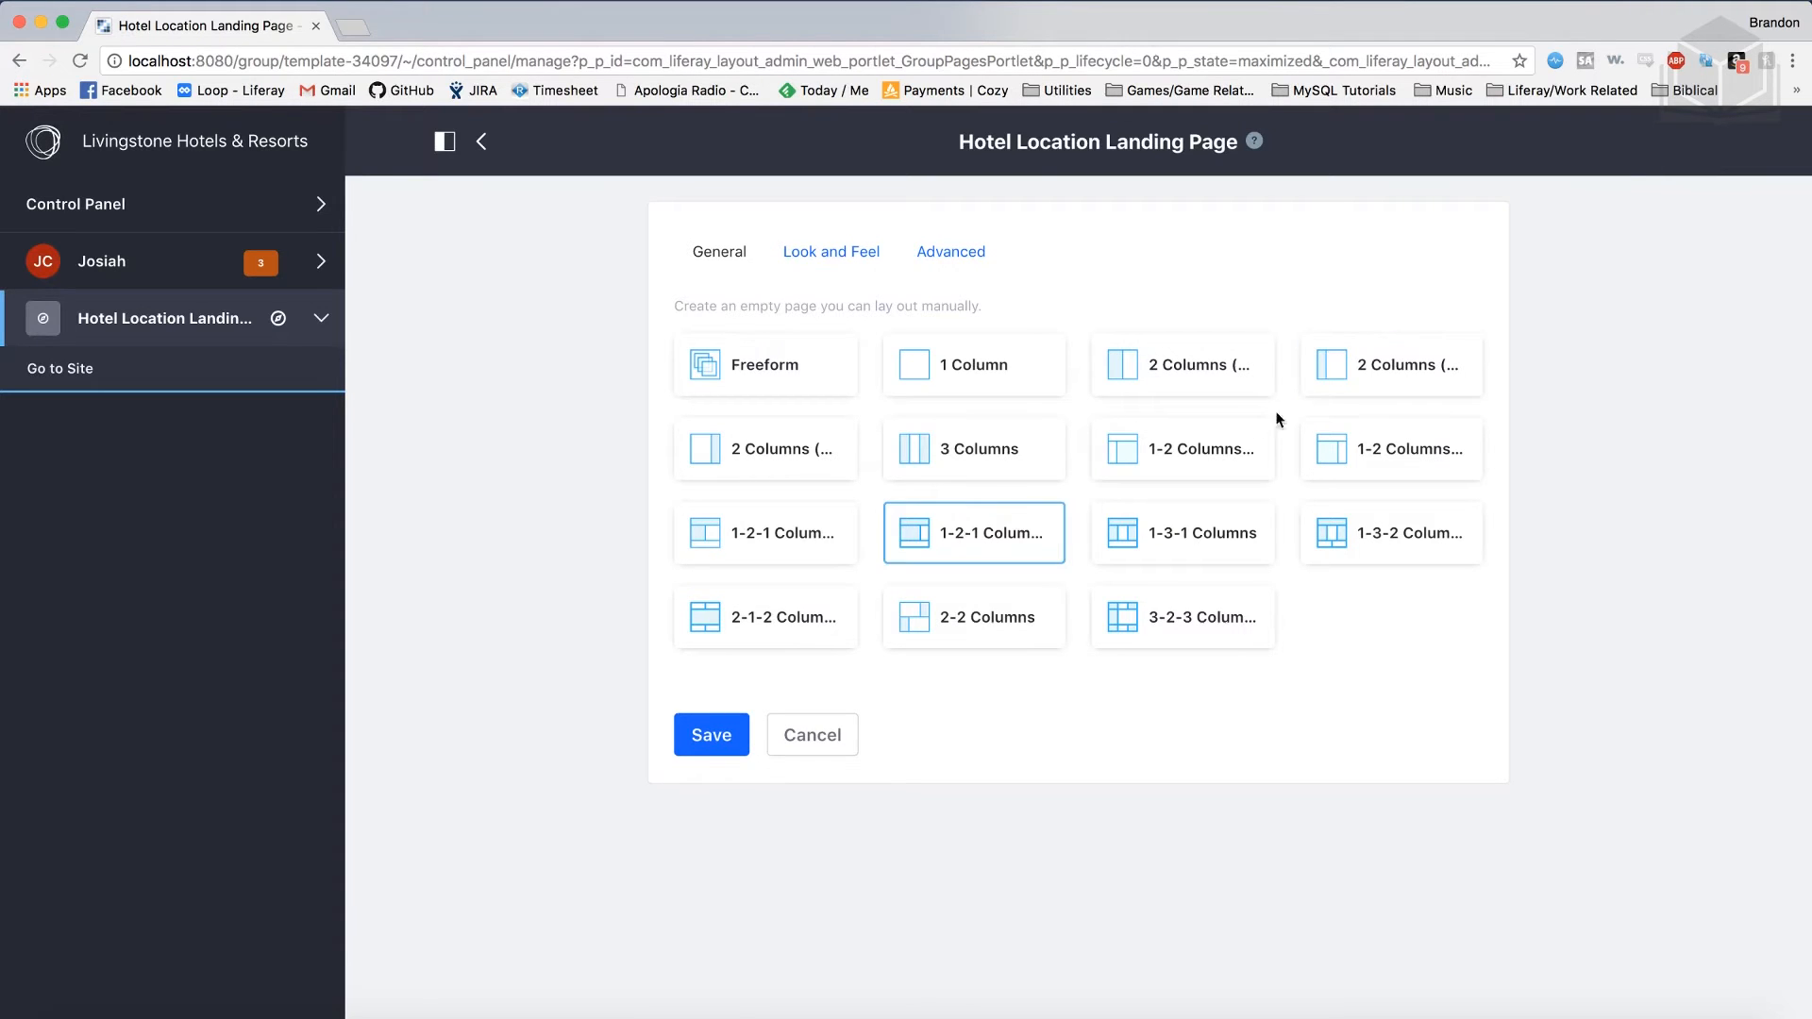
{"action": "left_click", "coordinate": [801, 536]}
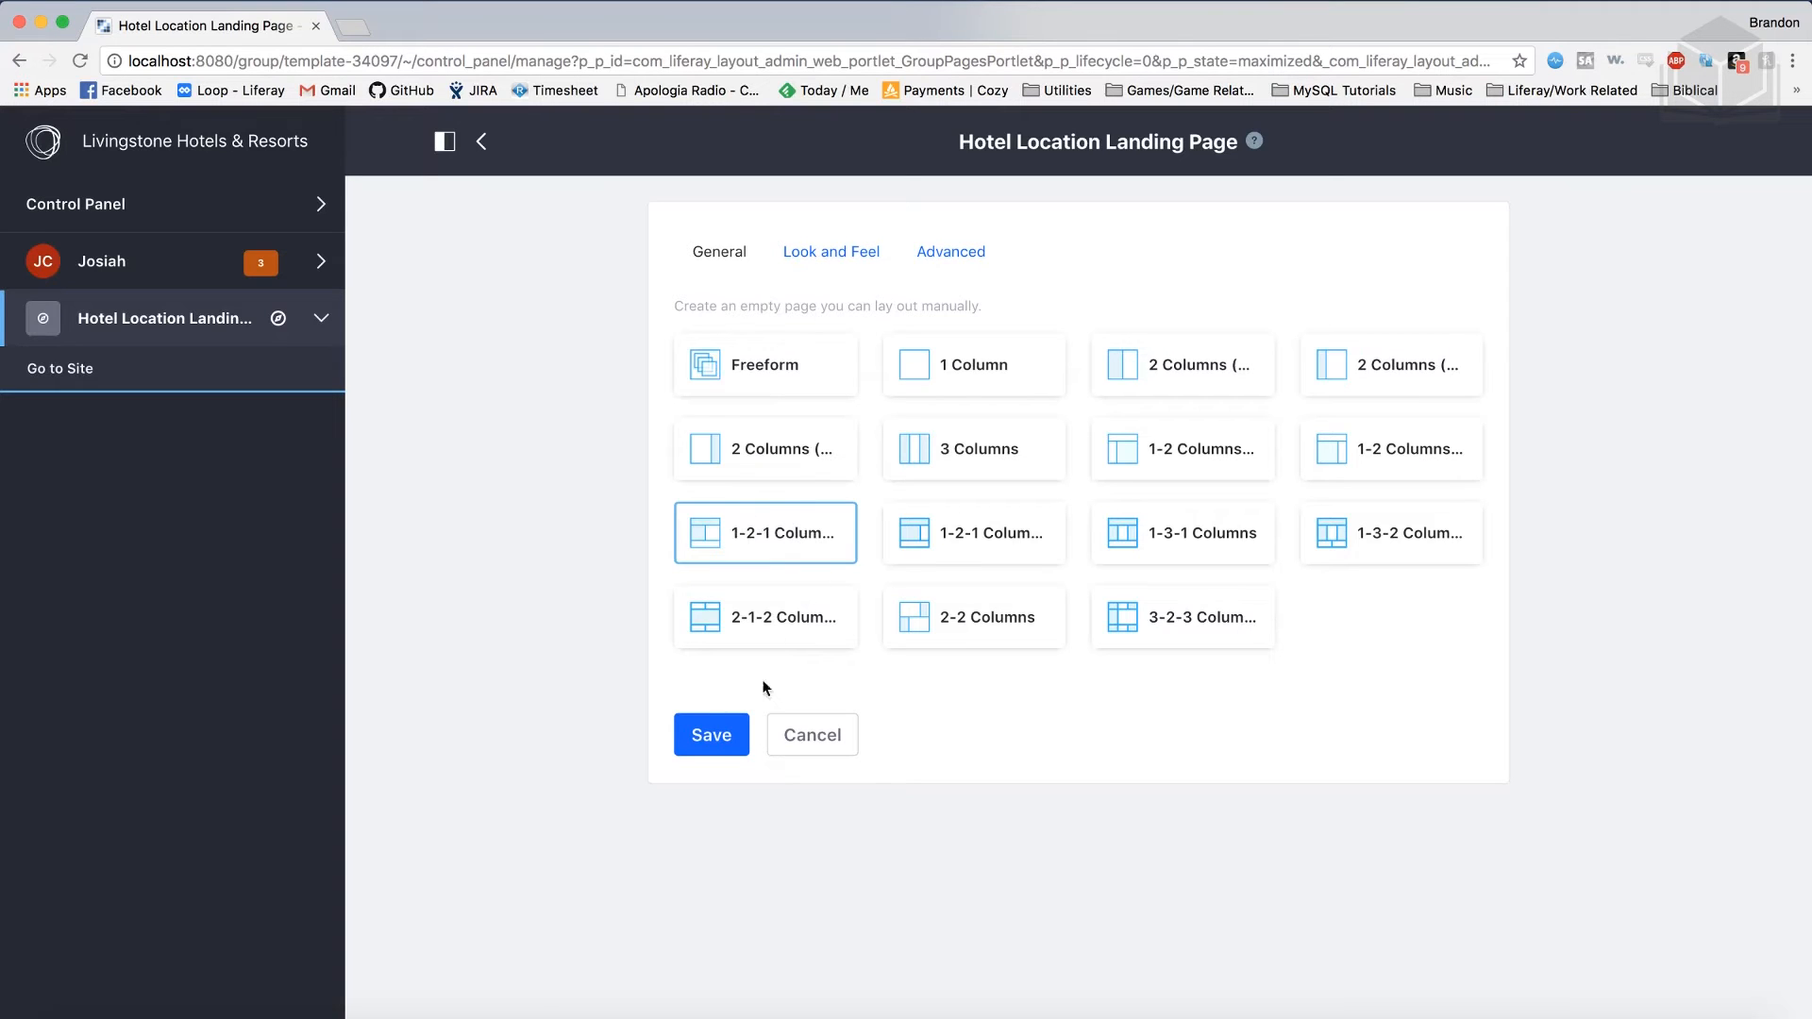
{"action": "left_click", "coordinate": [724, 740]}
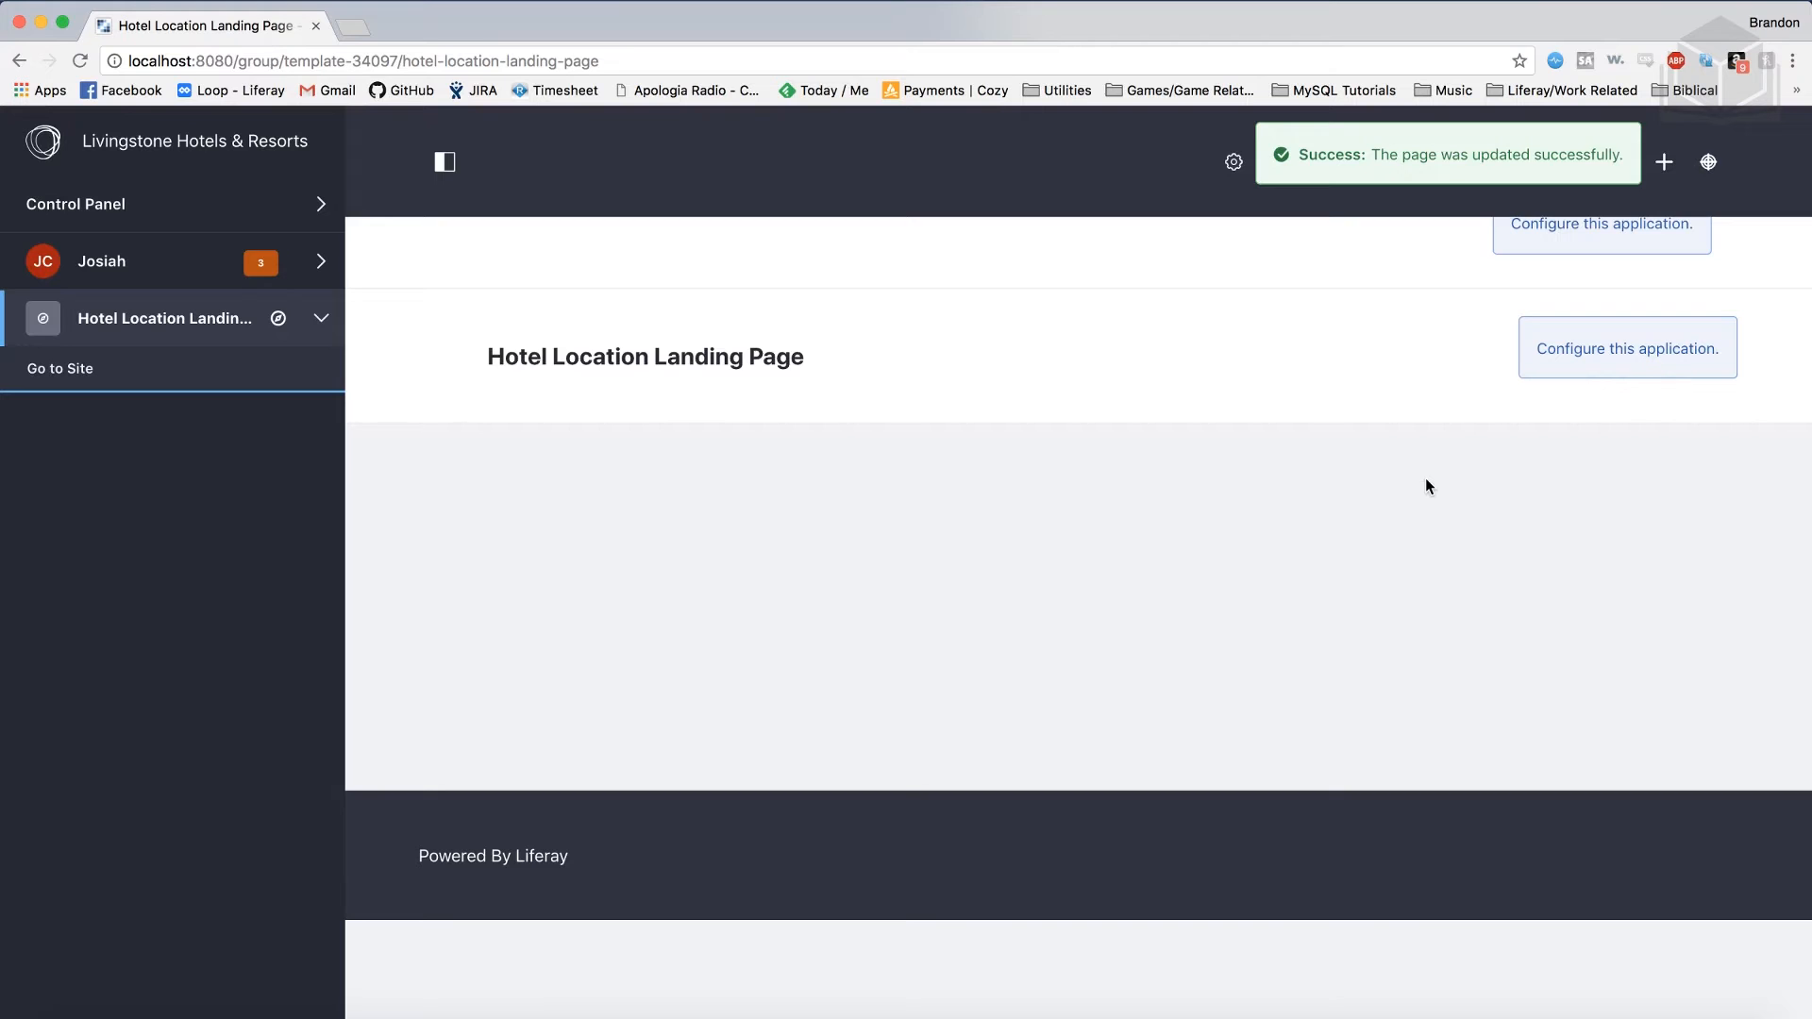
Add a Web Content Display widget to the full-width top row of the template page.
{"action": "left_click", "coordinate": [1664, 162]}
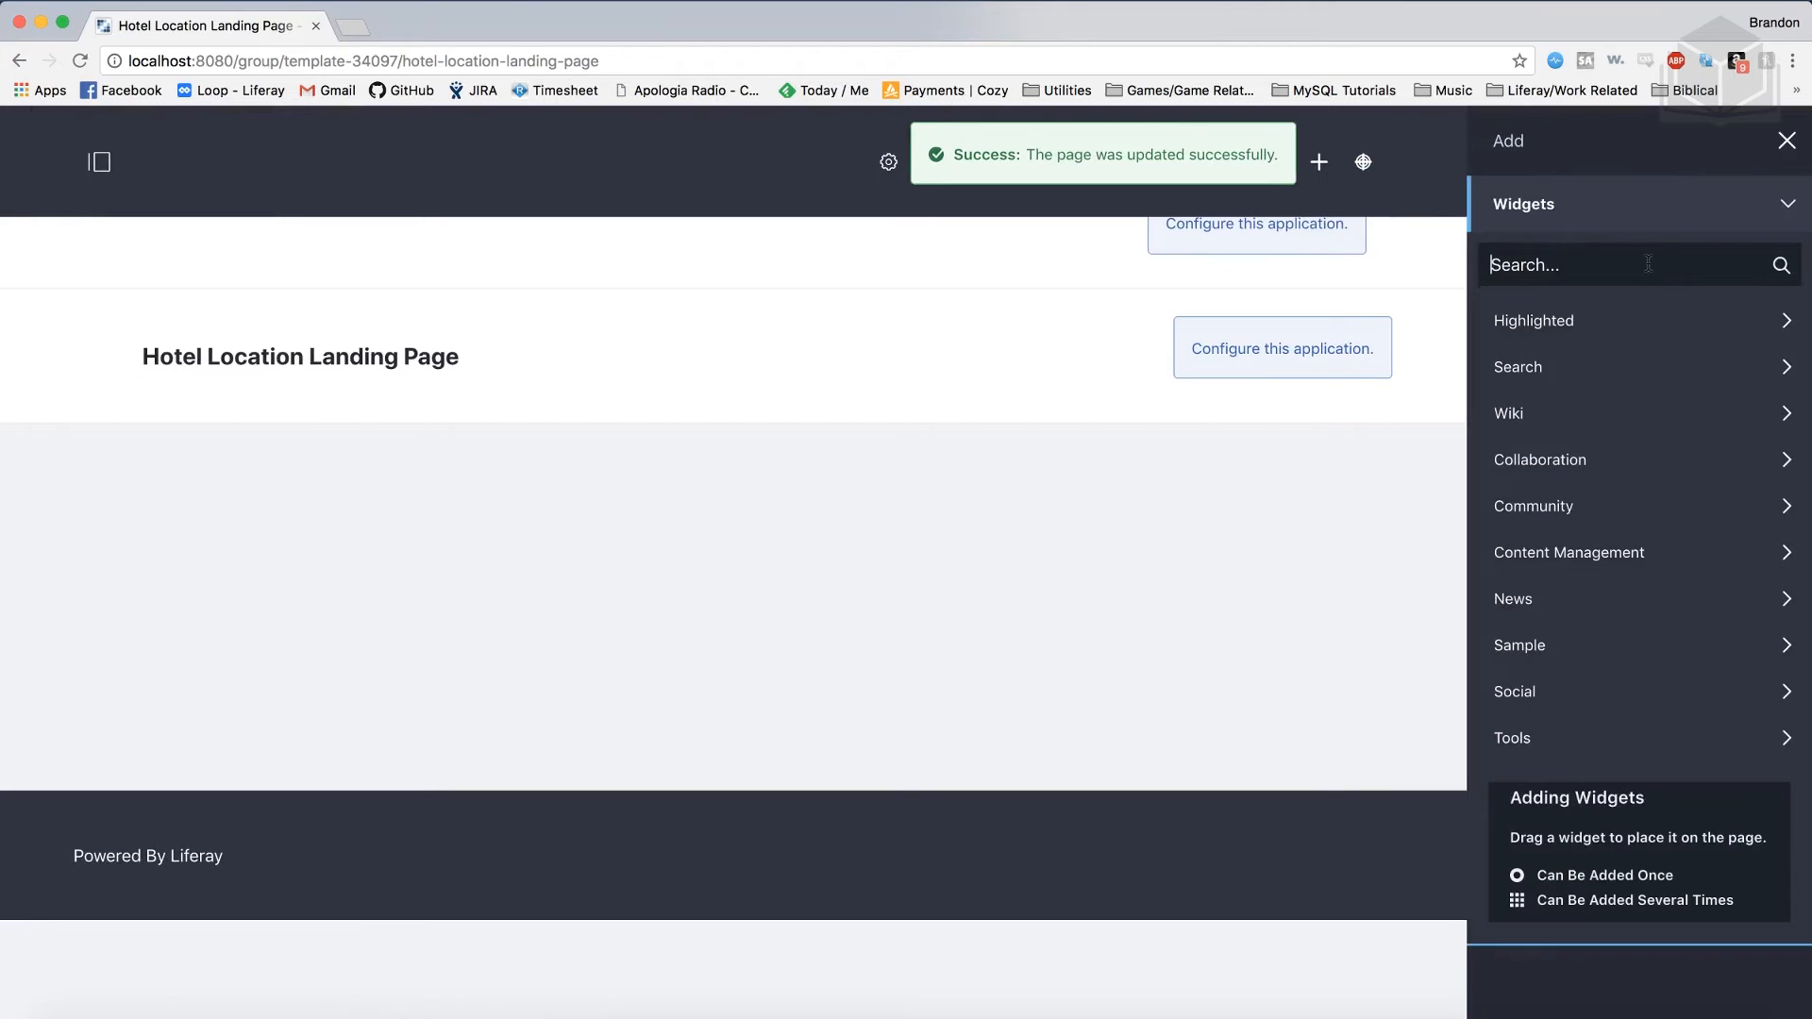
{"action": "left_click", "coordinate": [1645, 330]}
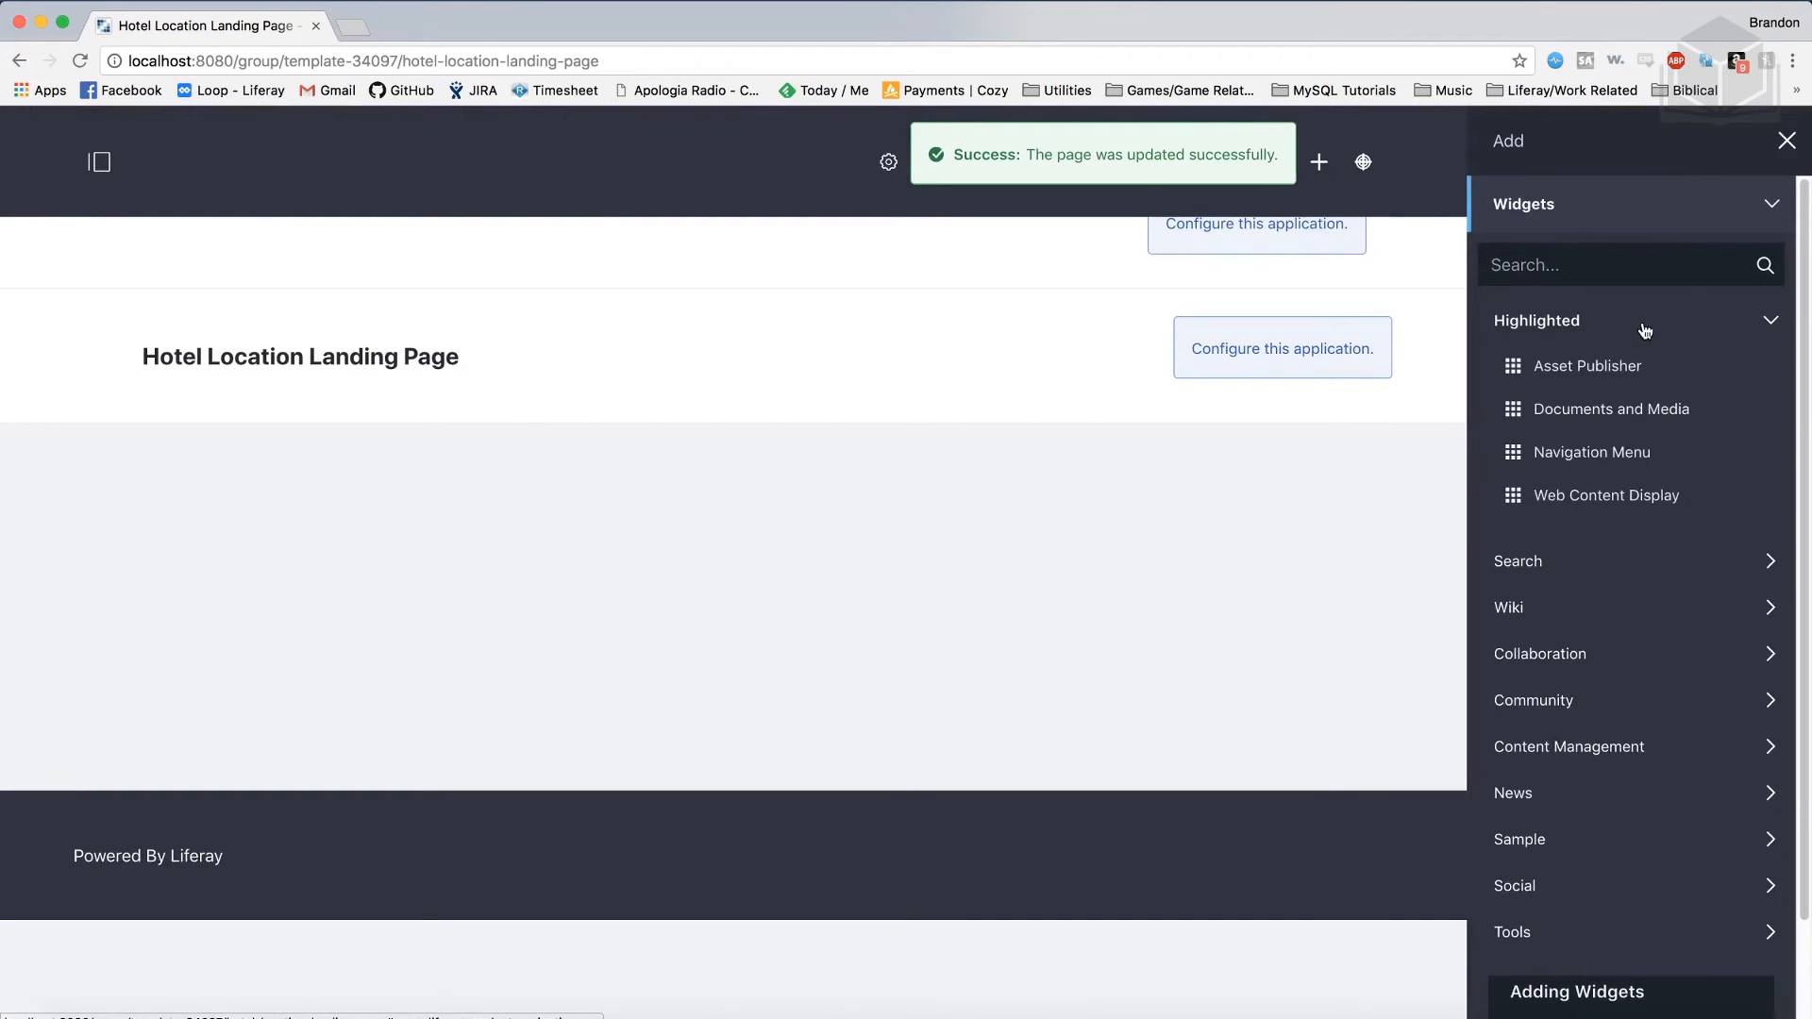
{"action": "mouse_move", "coordinate": [1628, 355]}
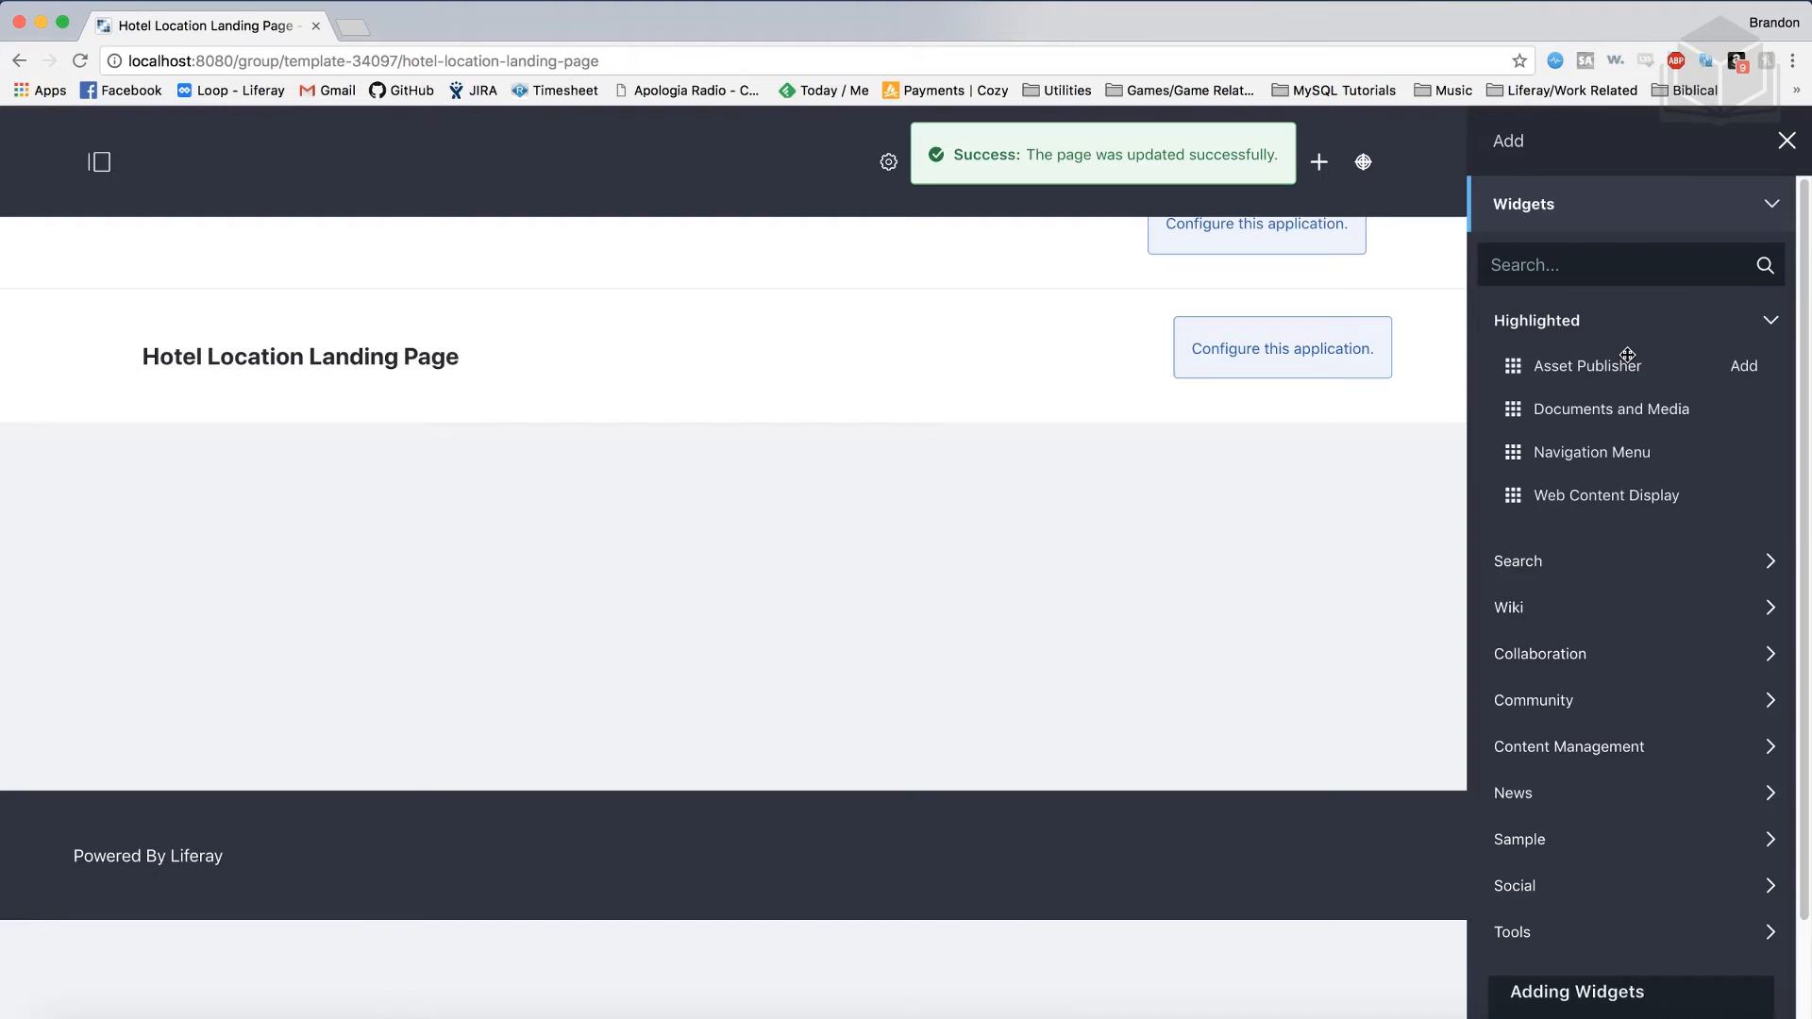
{"action": "left_click_drag", "start_coordinate": [1605, 492], "coordinate": [1051, 457]}
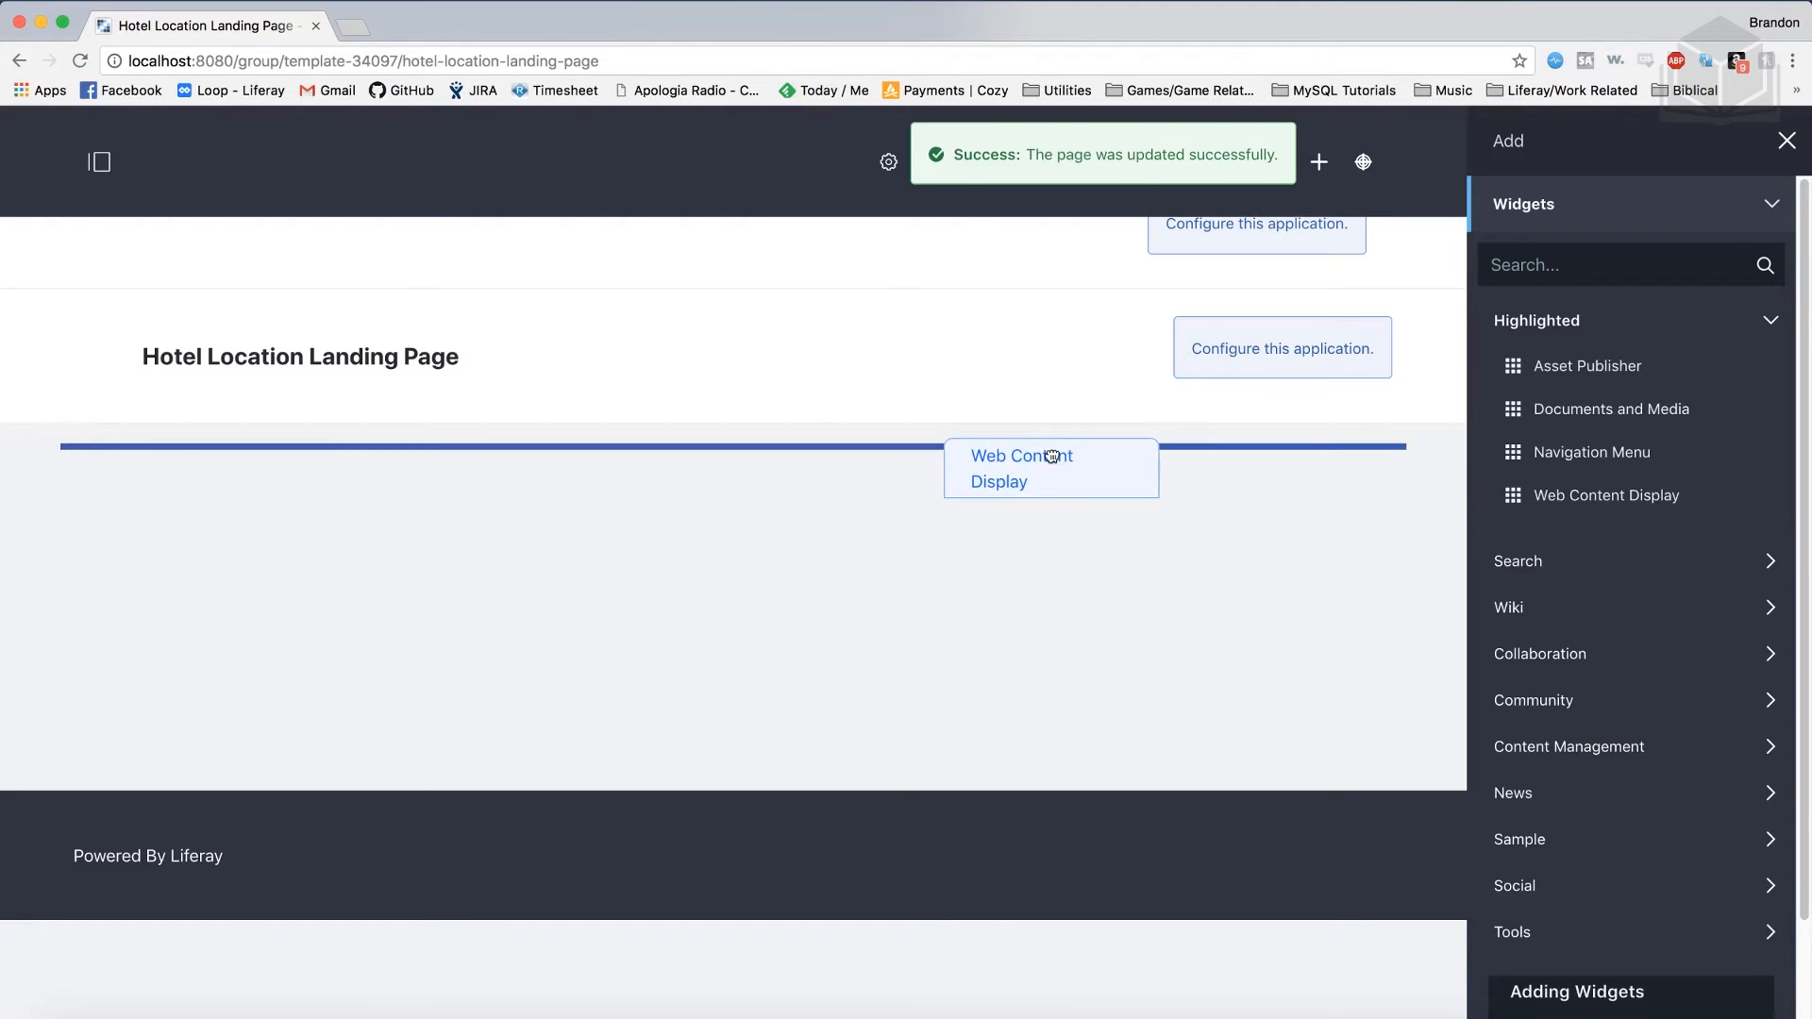
{"action": "left_click_drag", "start_coordinate": [1051, 457], "coordinate": [1053, 456]}
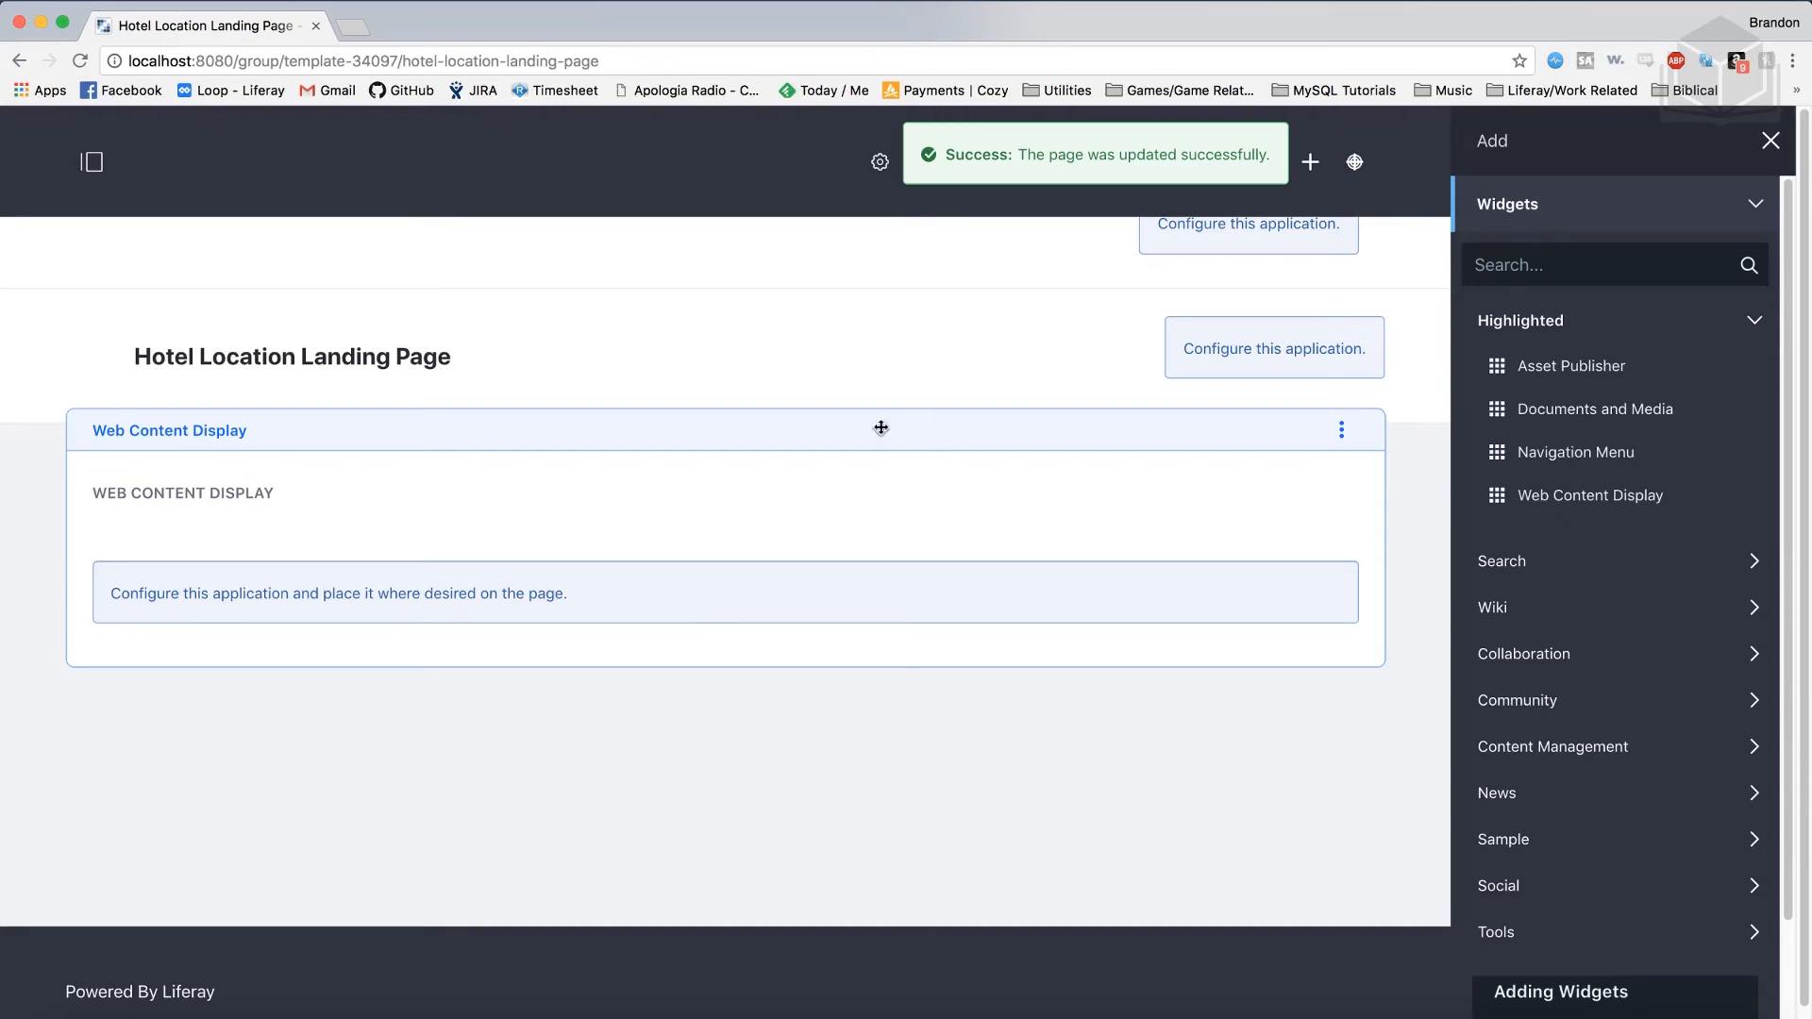
Configure the top row's Web Content Display to show the Livingstone Banner web content and save the configuration.
{"action": "left_click", "coordinate": [1343, 438]}
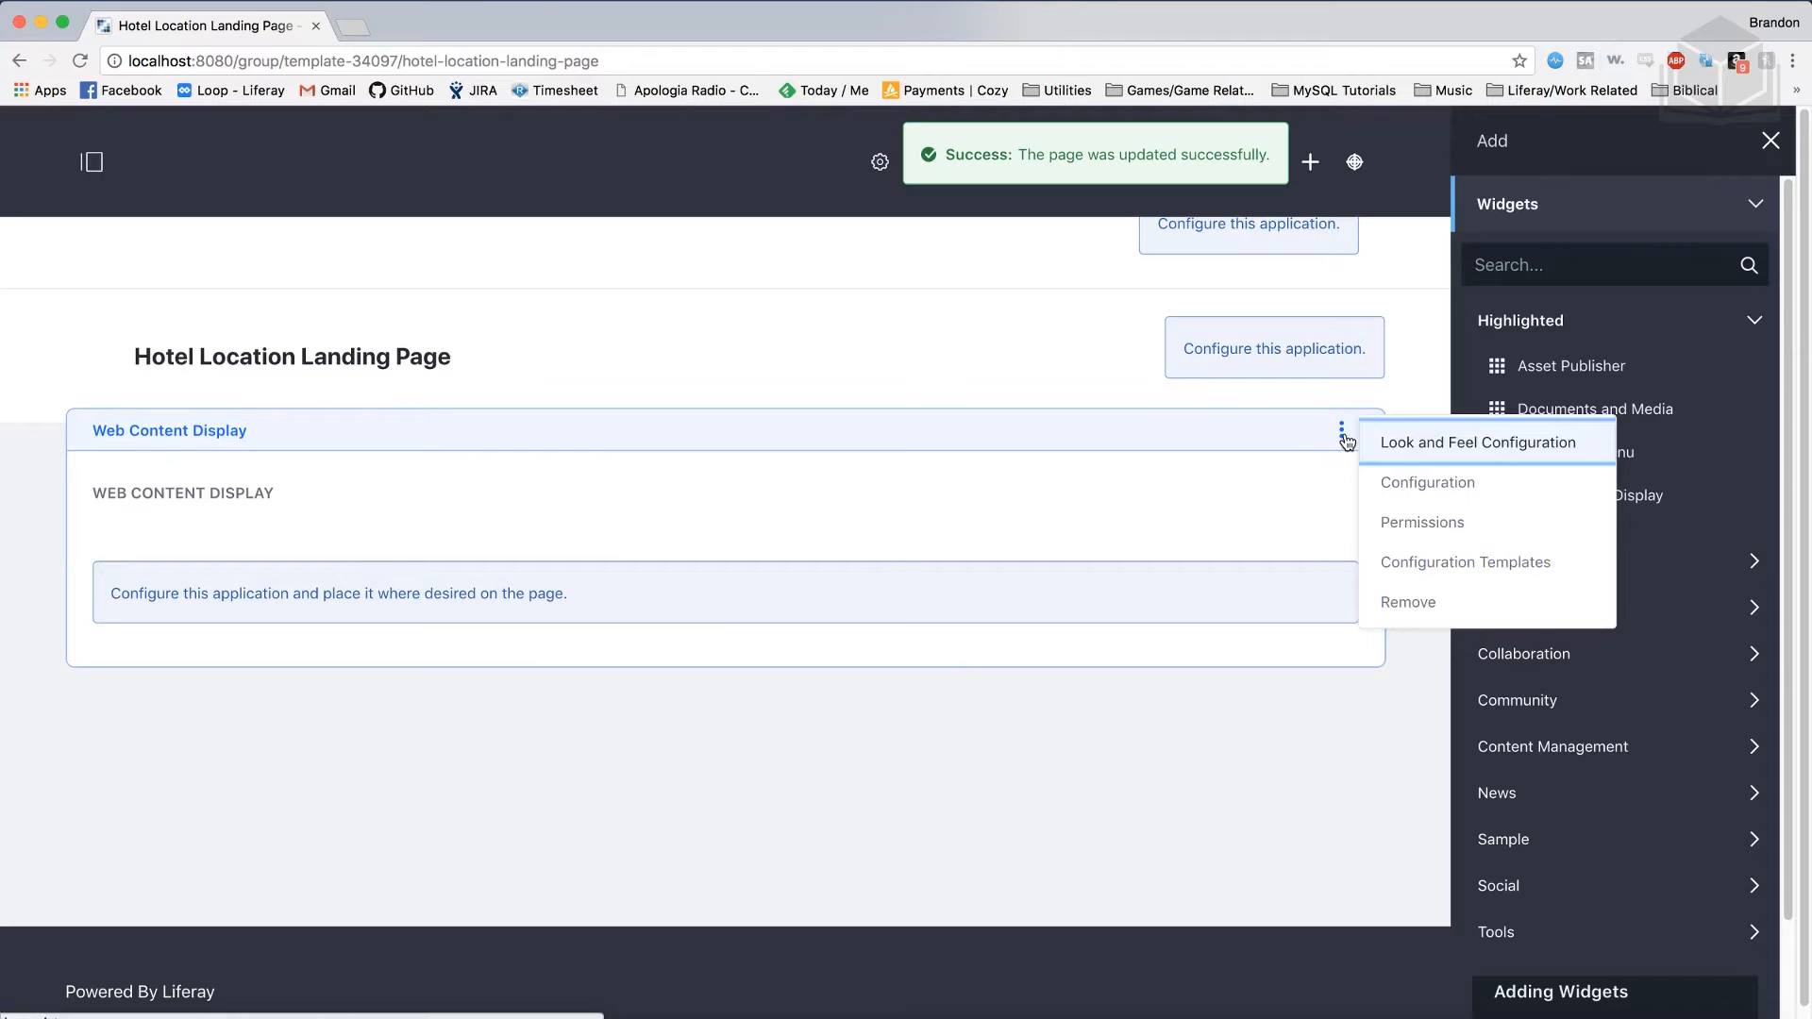
{"action": "left_click", "coordinate": [1368, 480]}
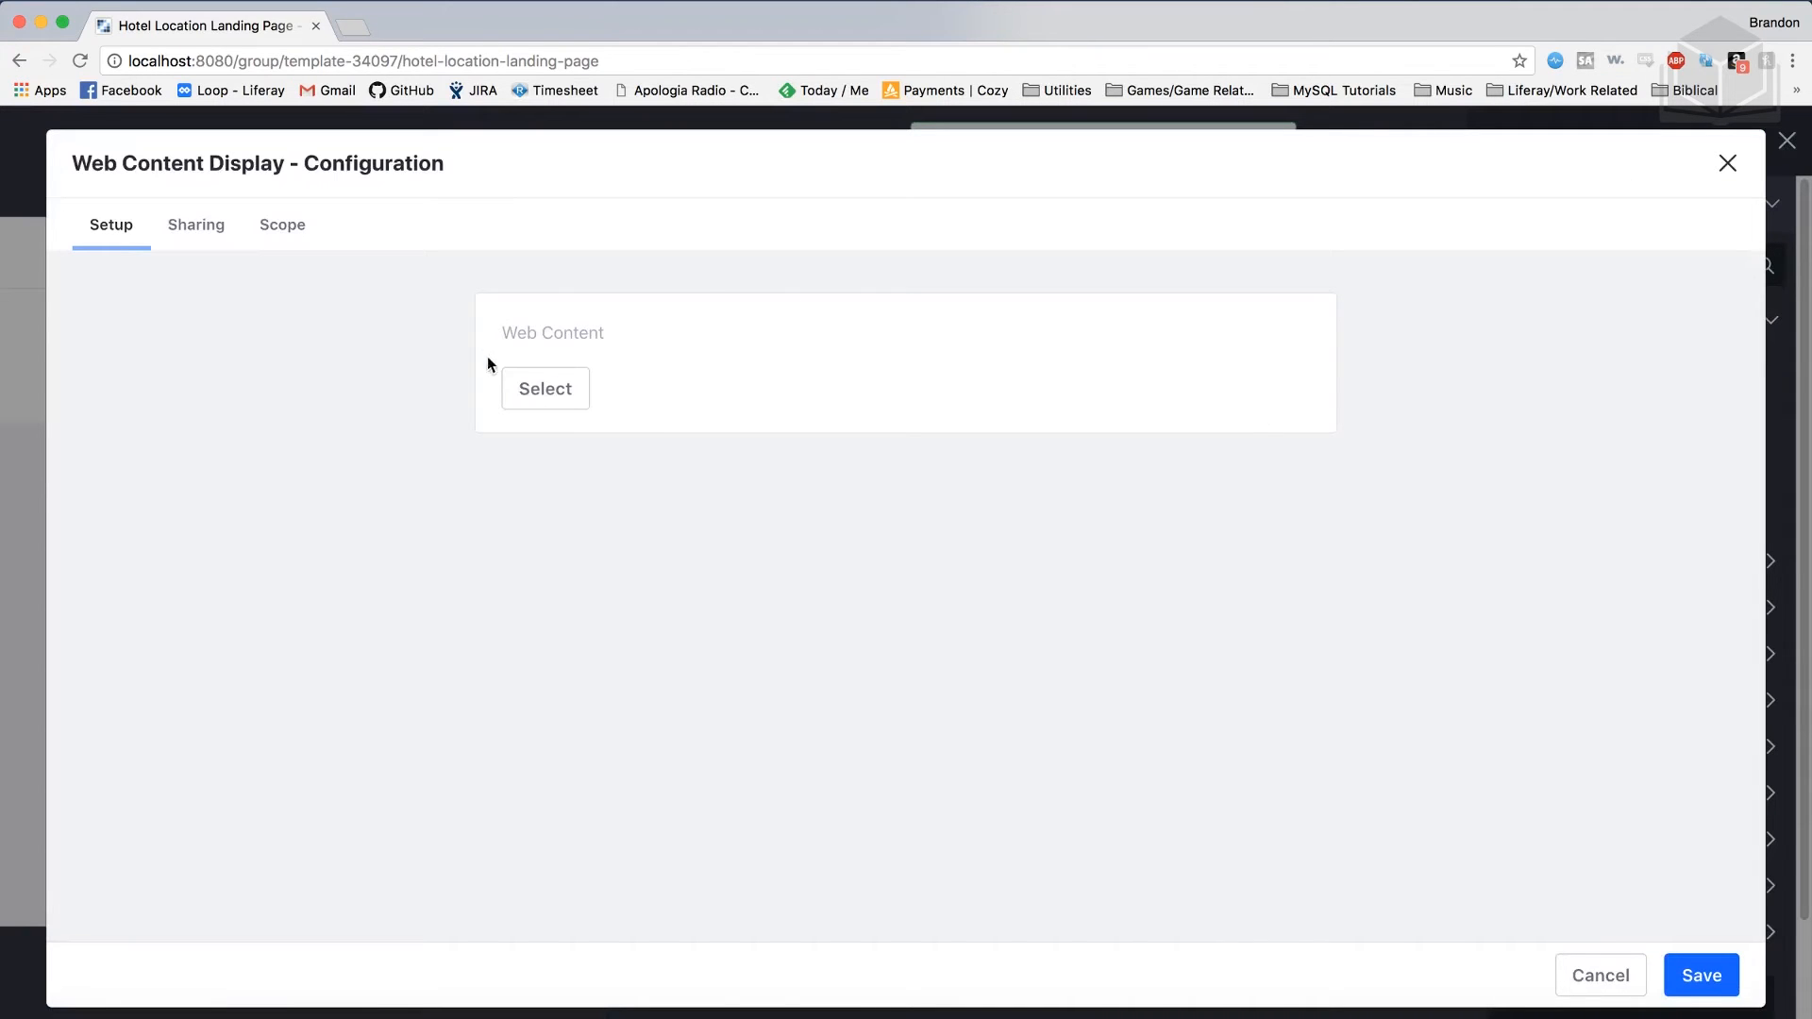
{"action": "left_click", "coordinate": [563, 386]}
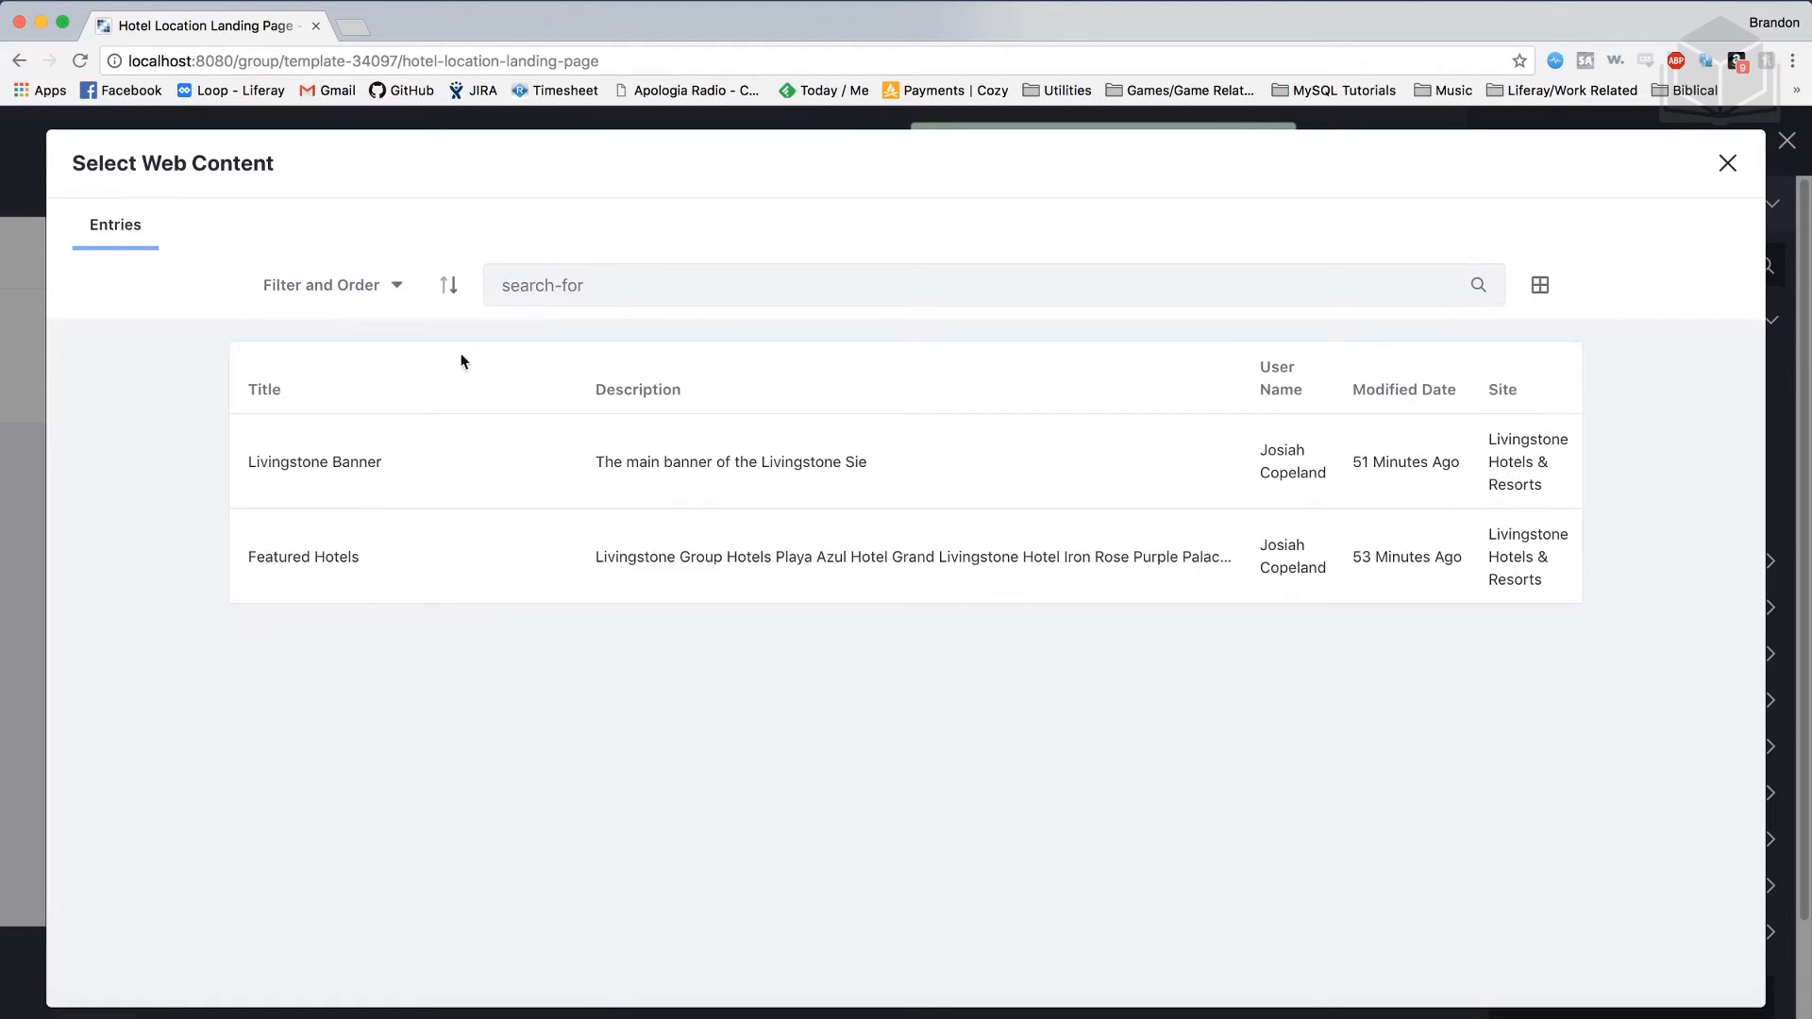
{"action": "left_click", "coordinate": [341, 473]}
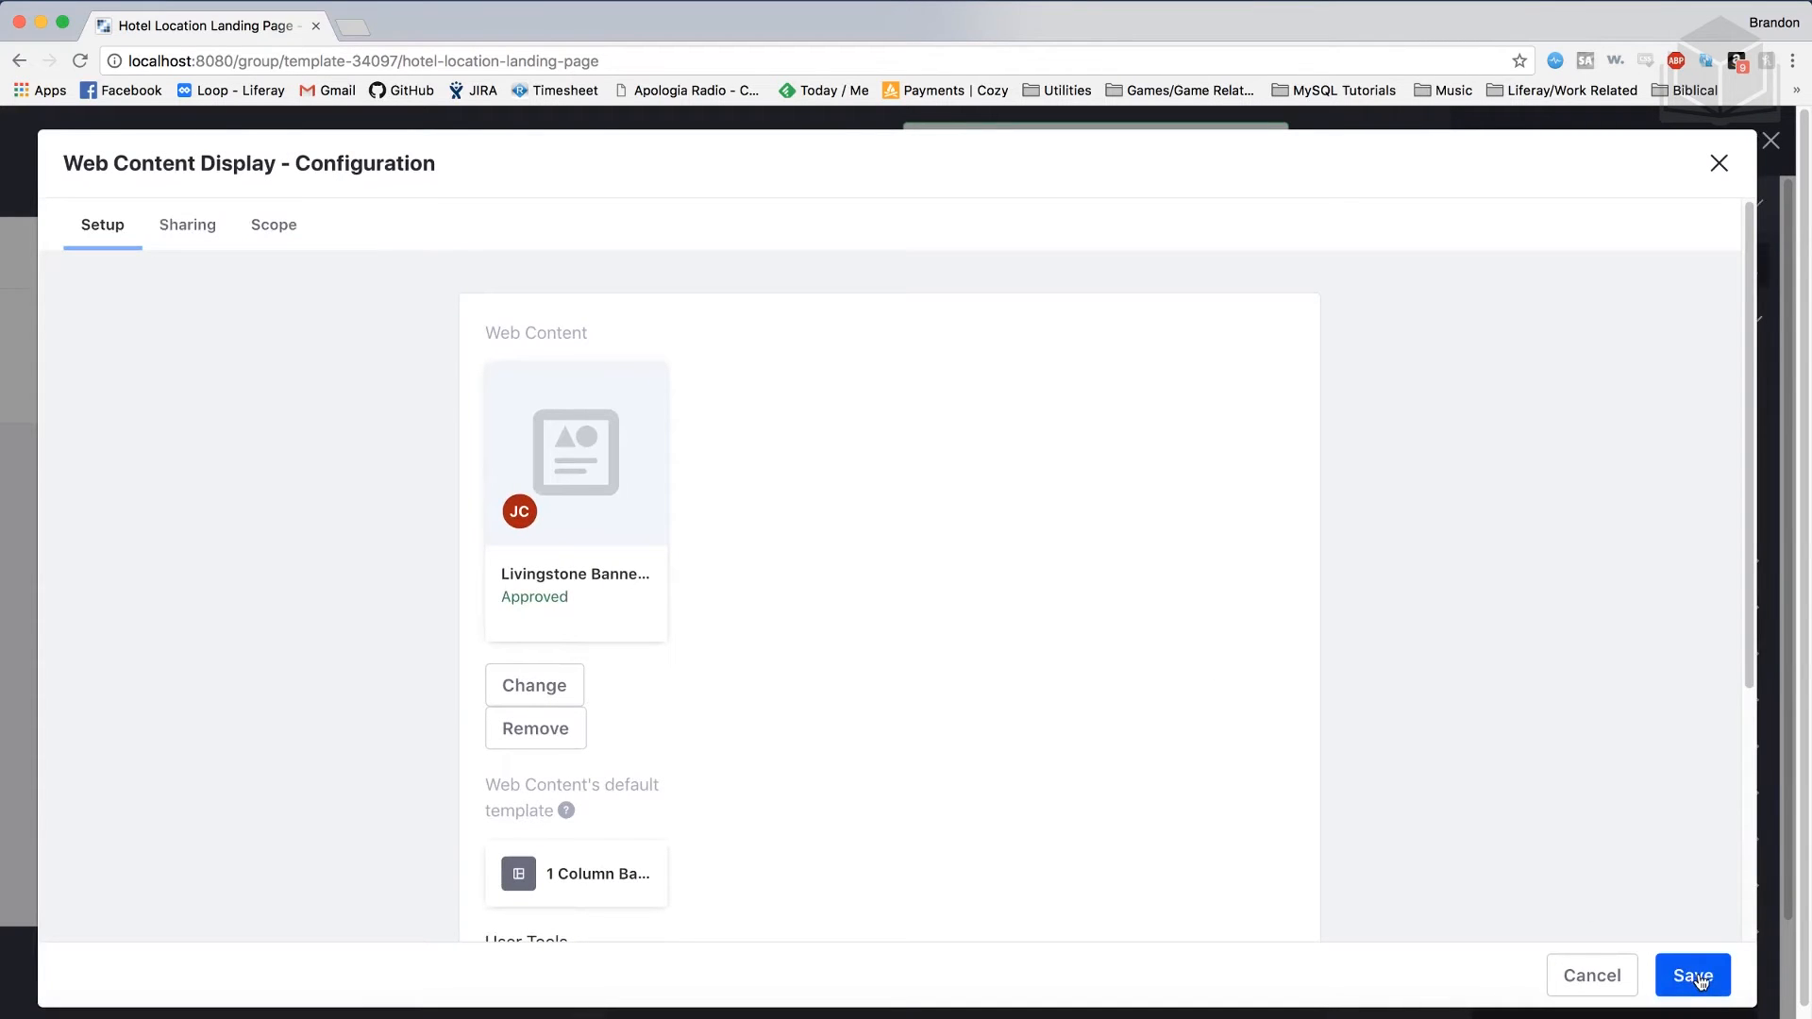
{"action": "left_click", "coordinate": [1730, 164]}
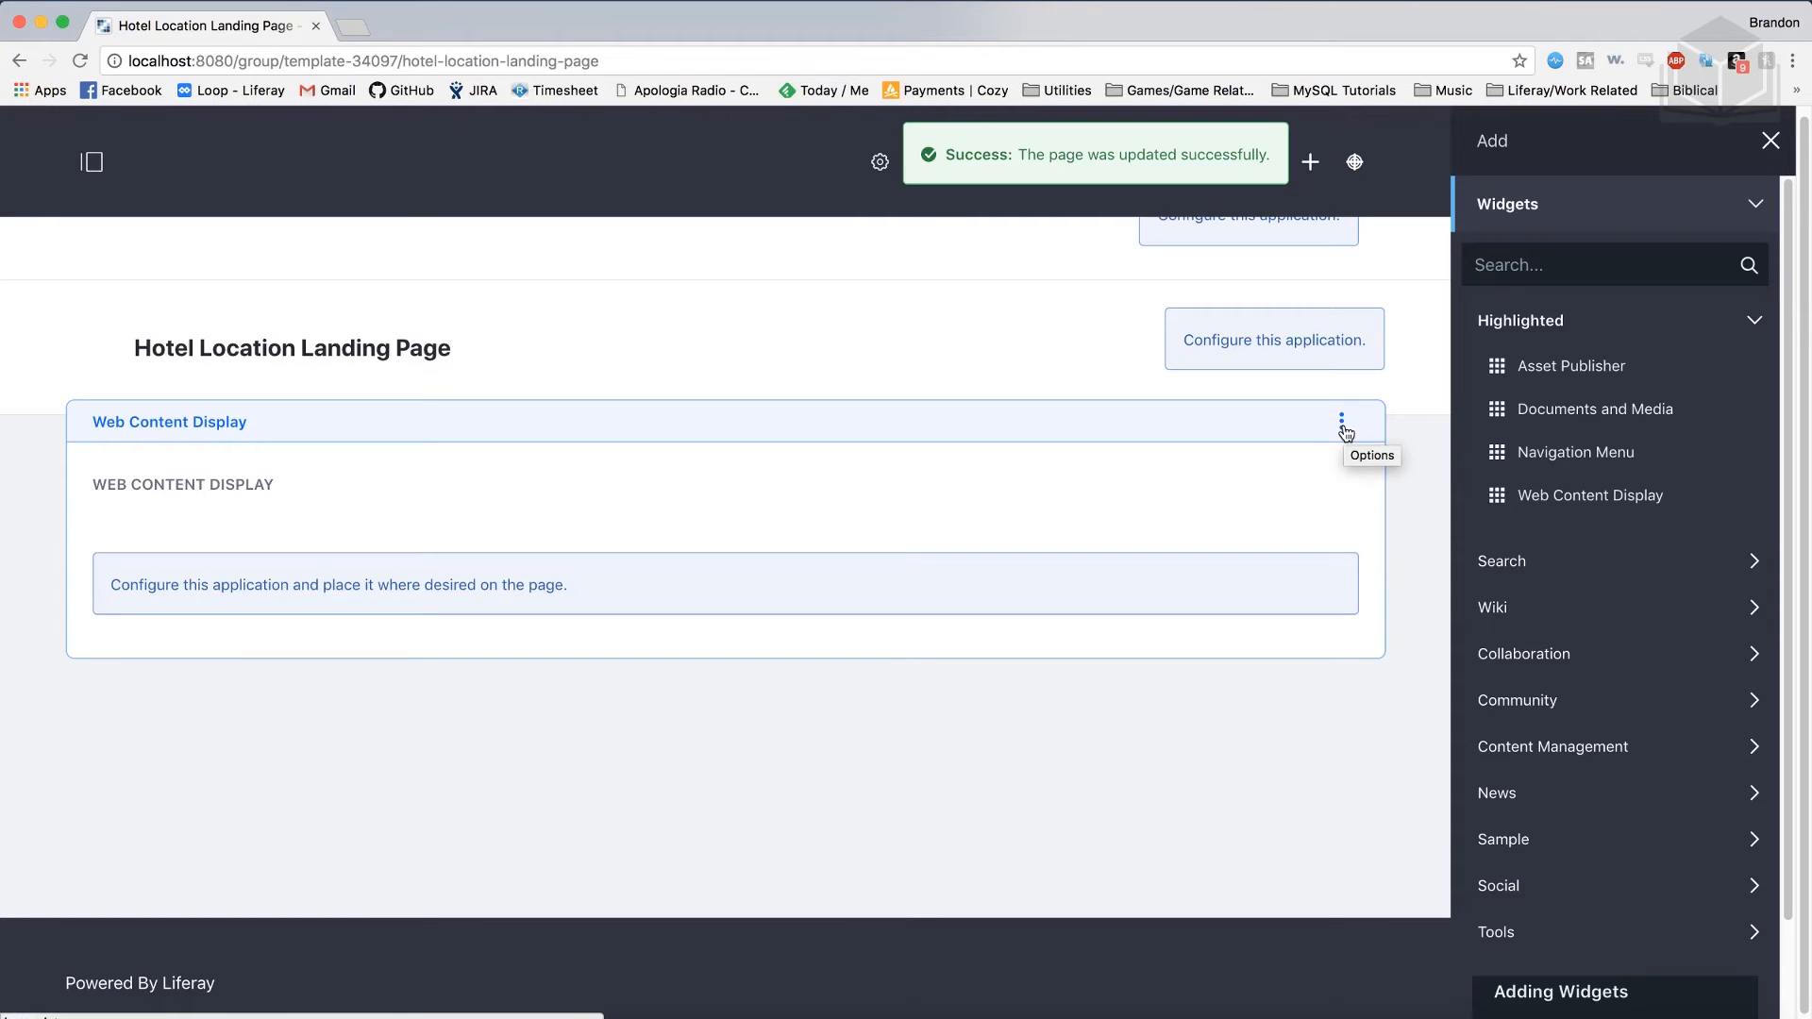
Set the application decorator of the top row's Web Content Display to Barebone and save the look and feel.
{"action": "left_click", "coordinate": [1343, 426]}
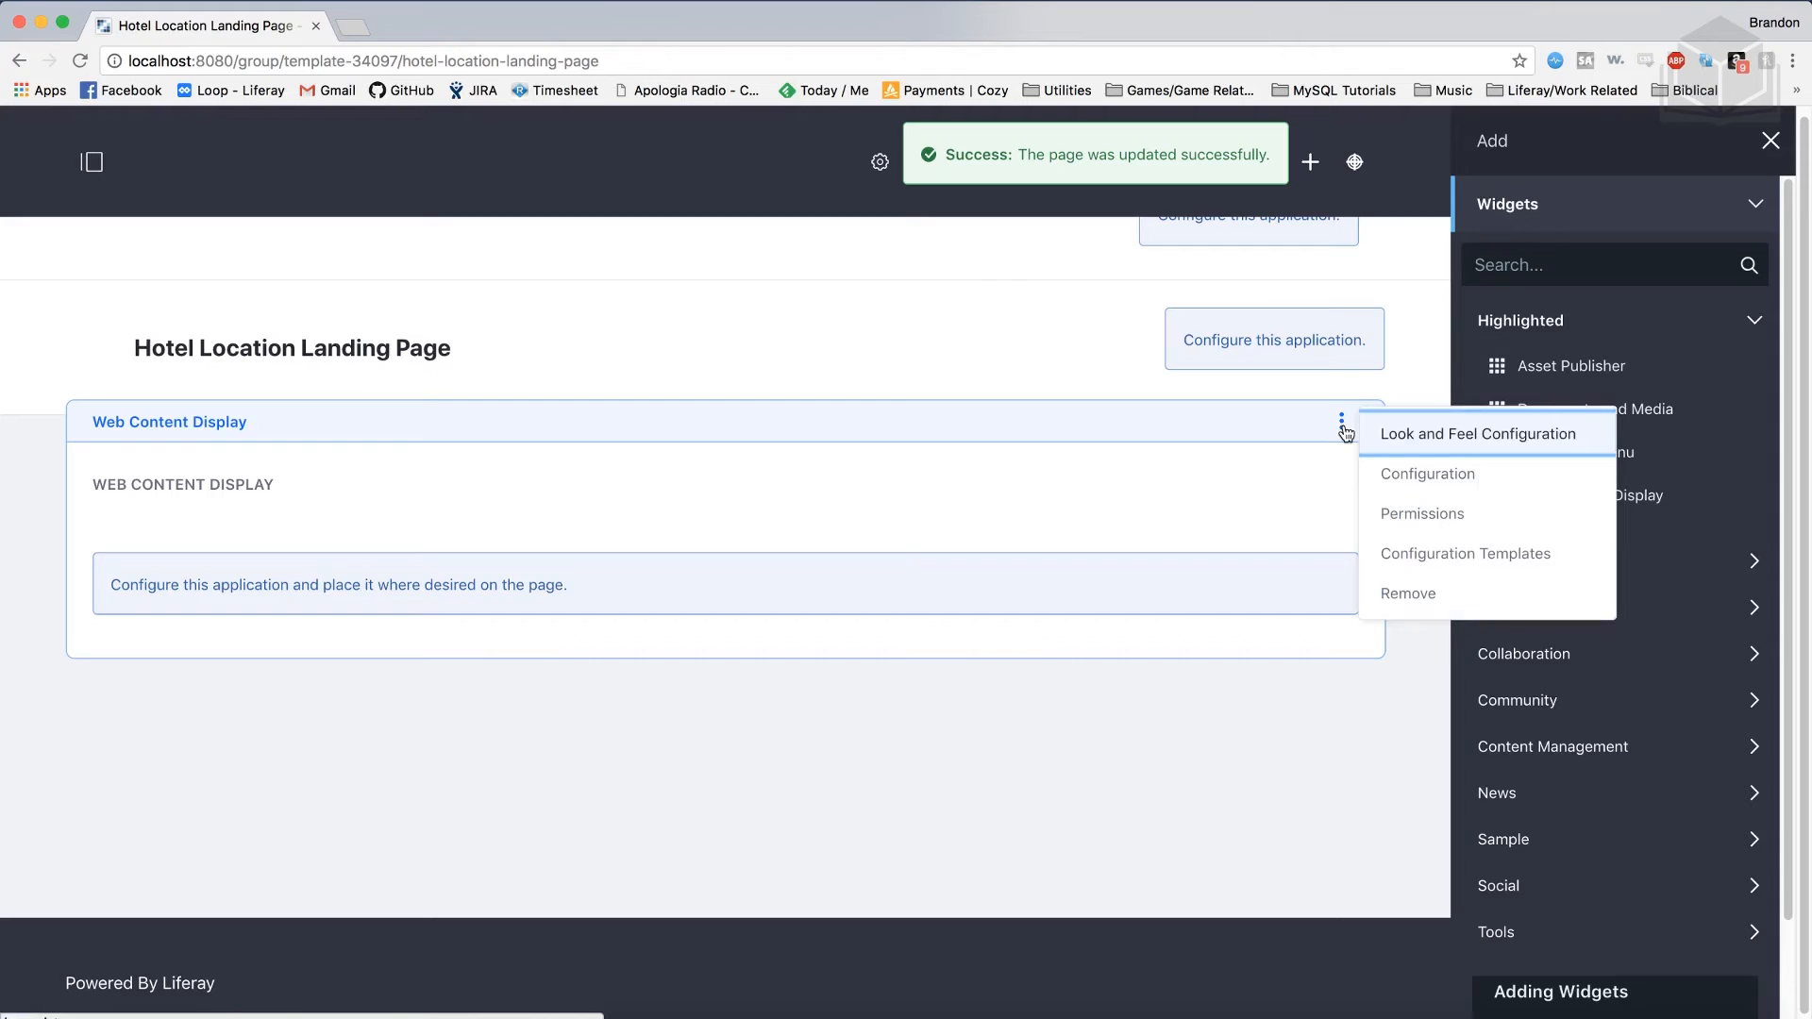
{"action": "left_click", "coordinate": [1447, 440]}
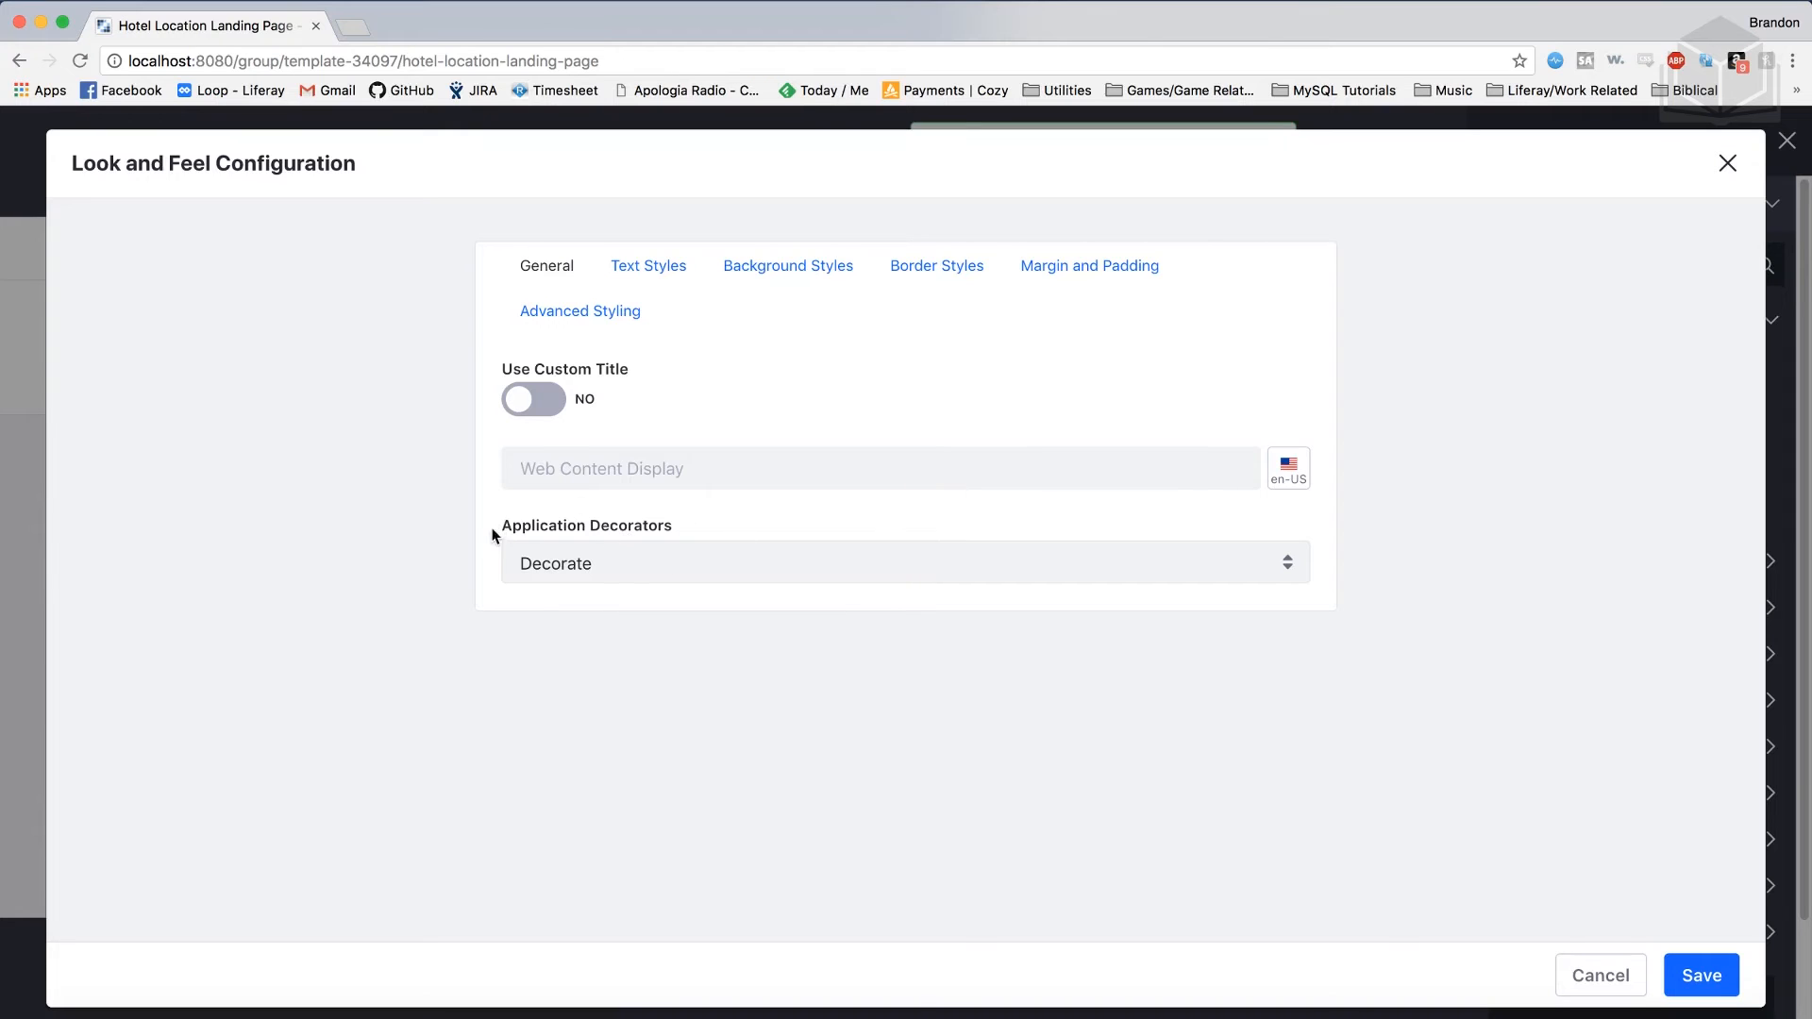
{"action": "left_click", "coordinate": [672, 566]}
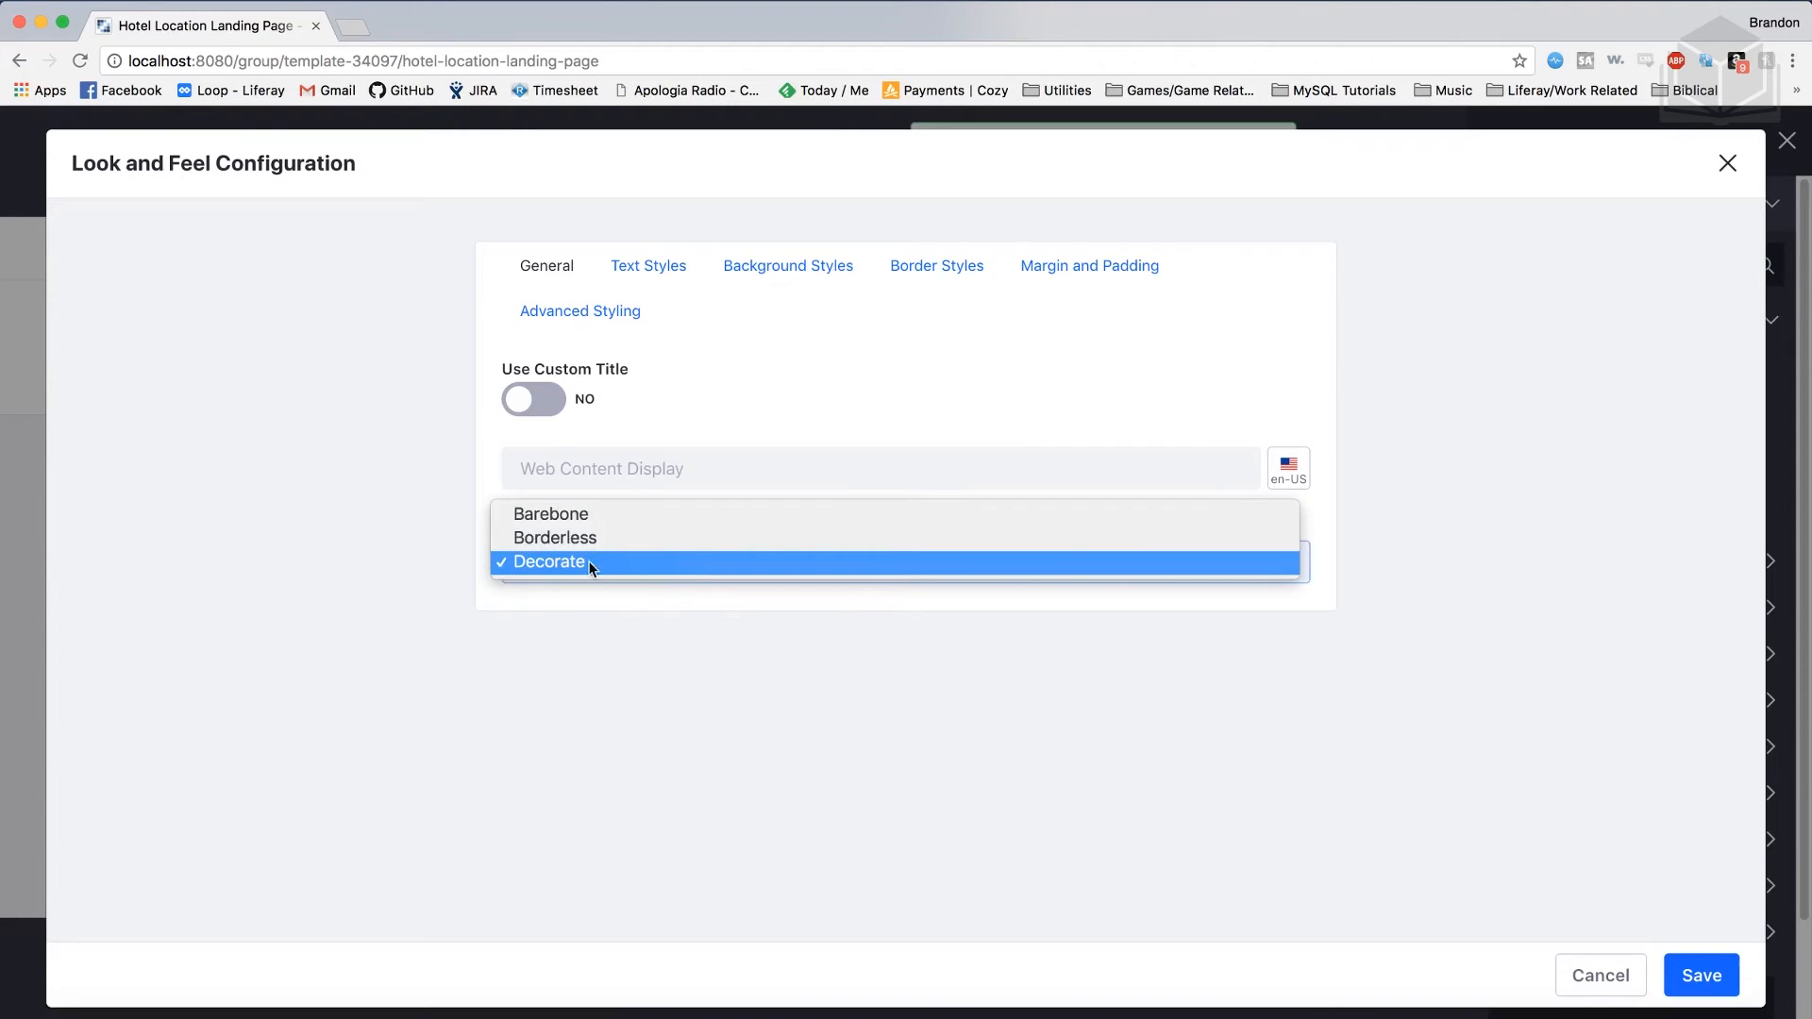
{"action": "left_click", "coordinate": [584, 520]}
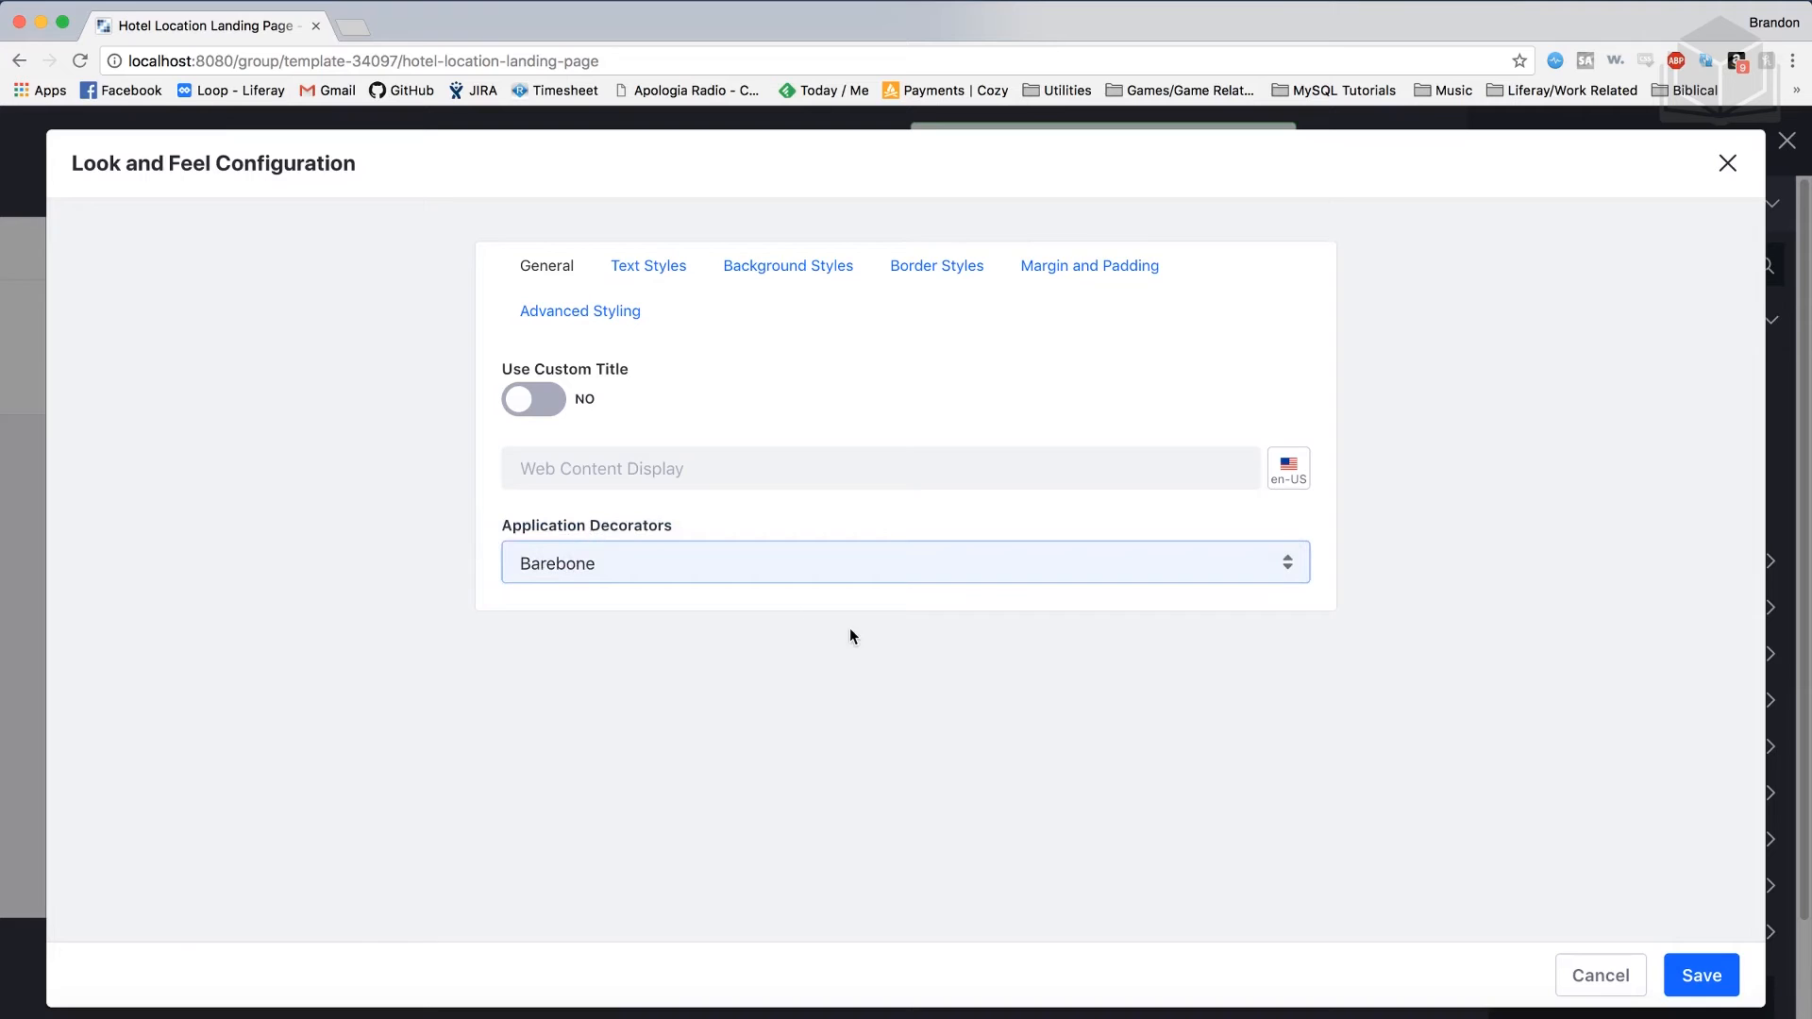
{"action": "left_click", "coordinate": [1700, 992]}
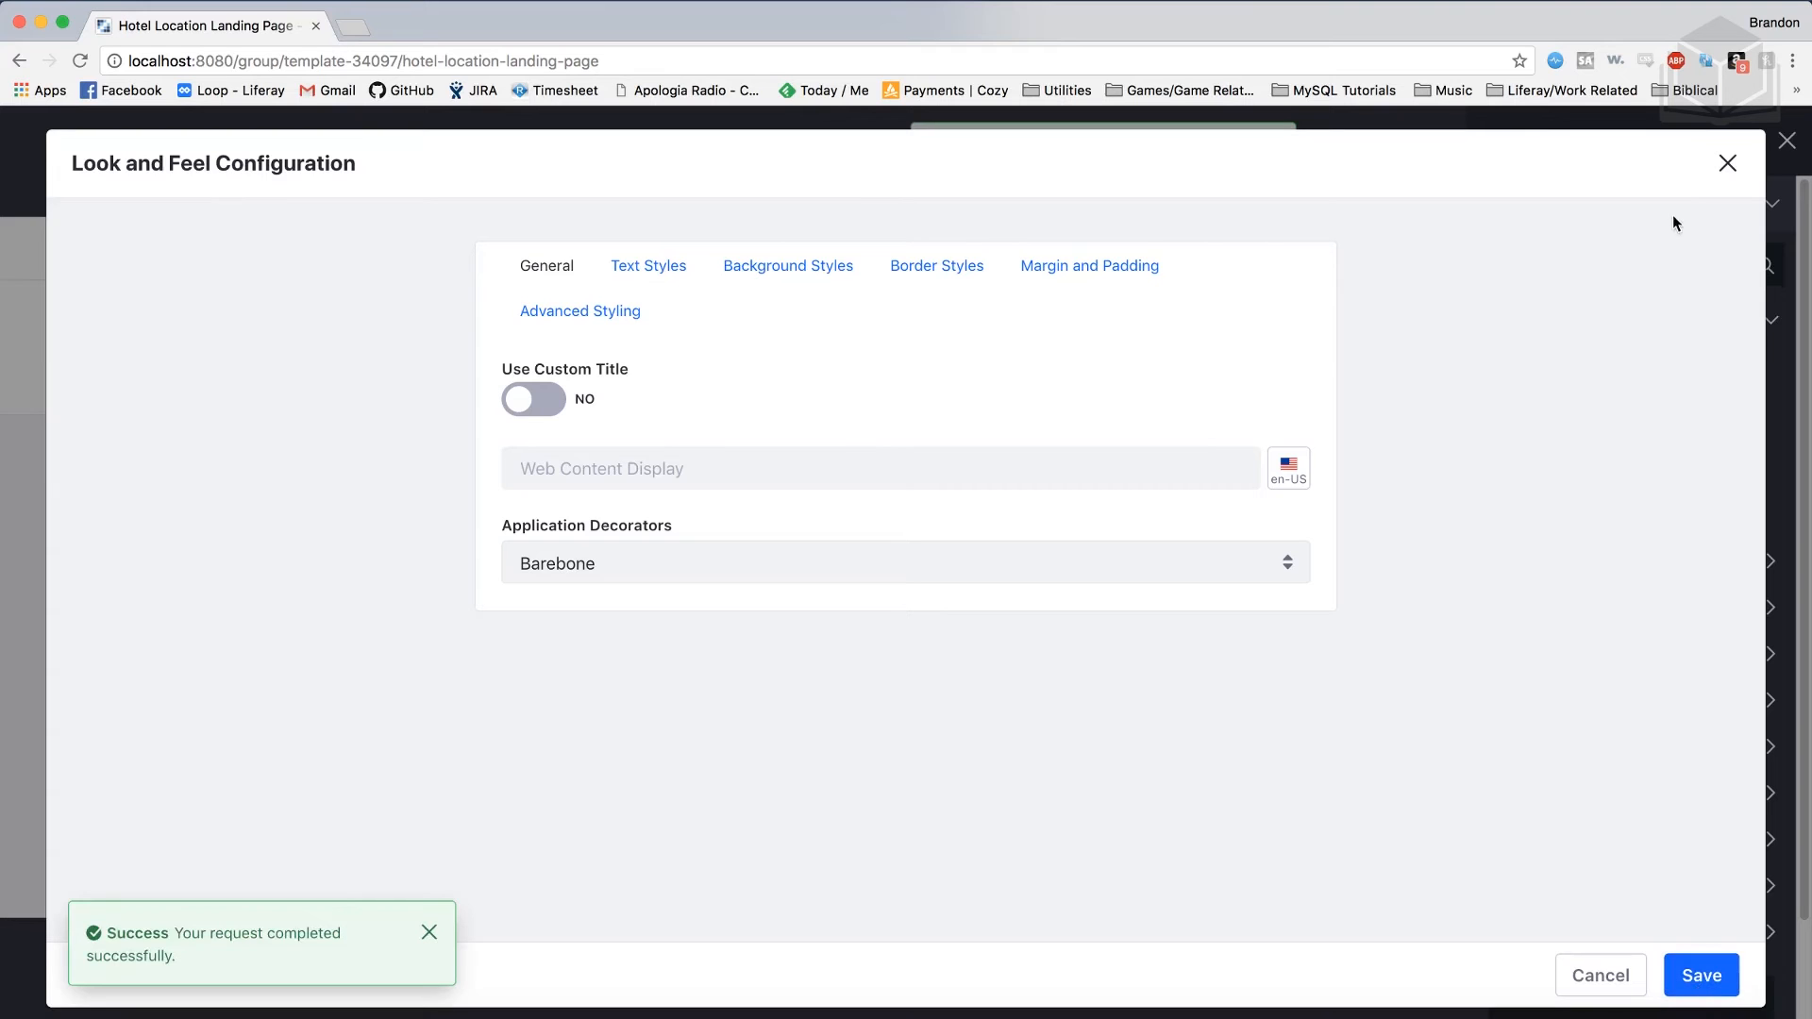
{"action": "left_click", "coordinate": [1728, 165]}
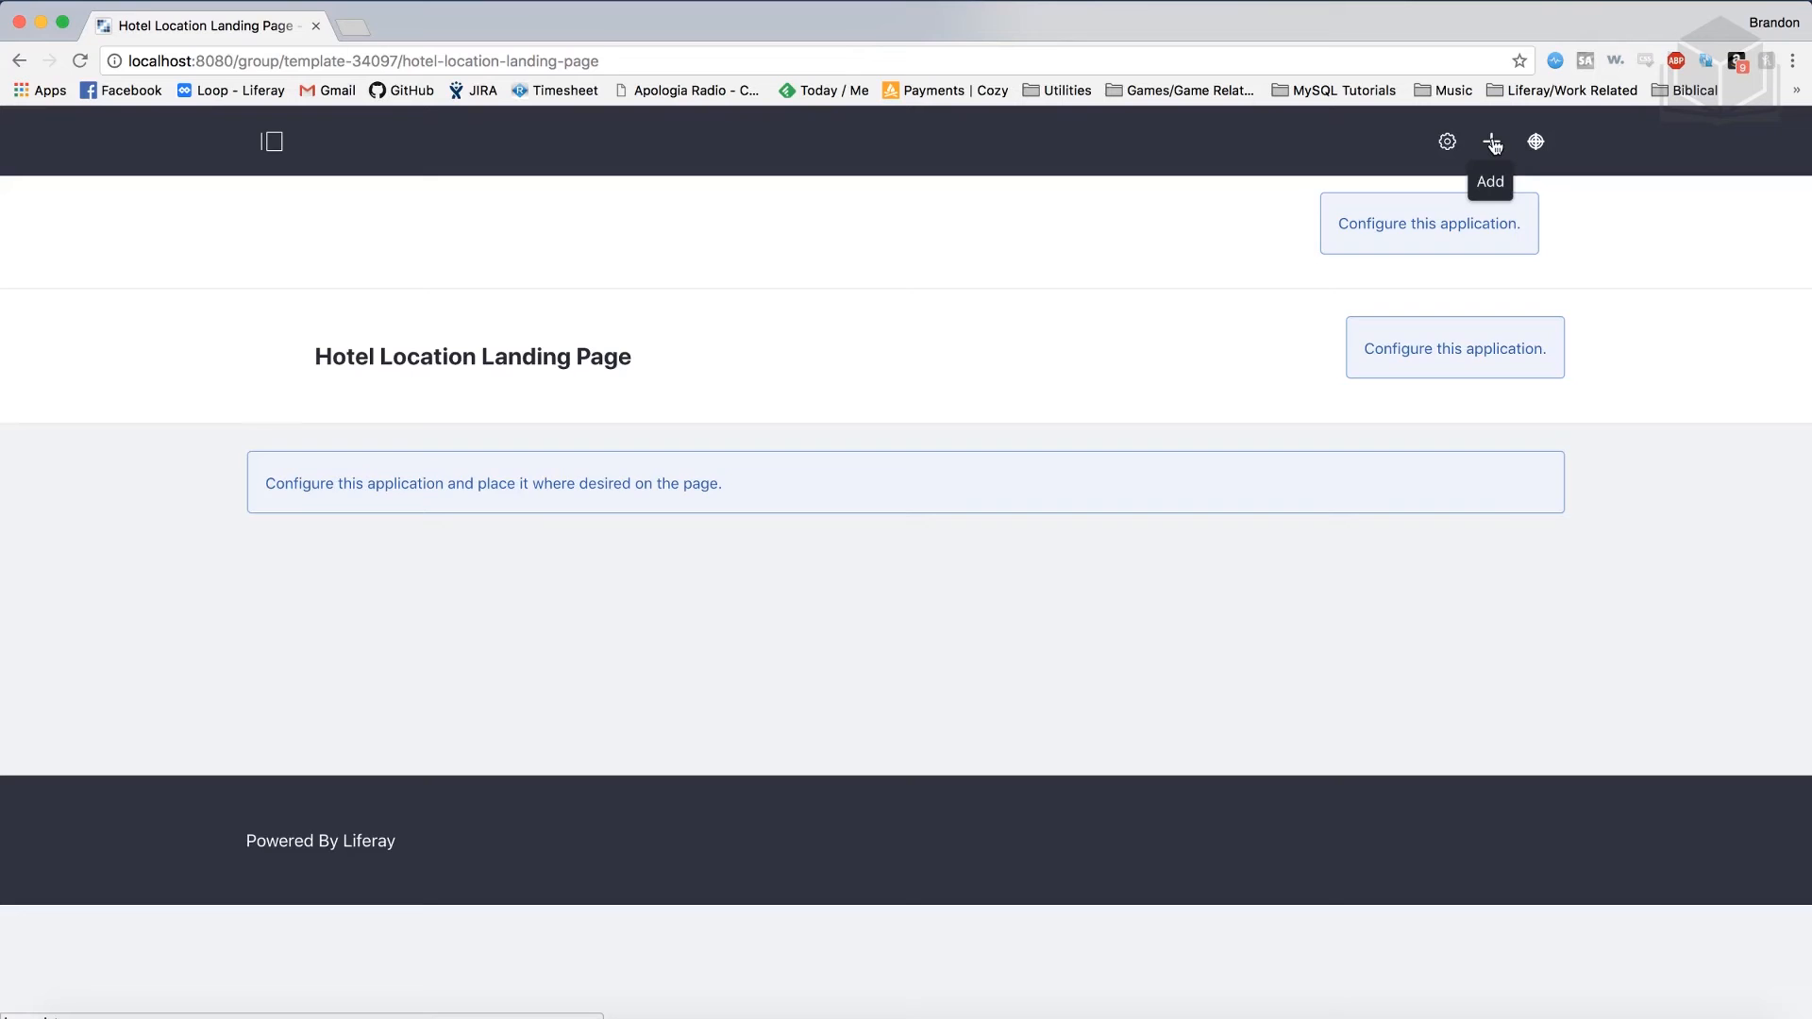
Add an Asset Publisher to the middle row's right column and a Web Content Display to its left column.
{"action": "left_click", "coordinate": [1492, 142]}
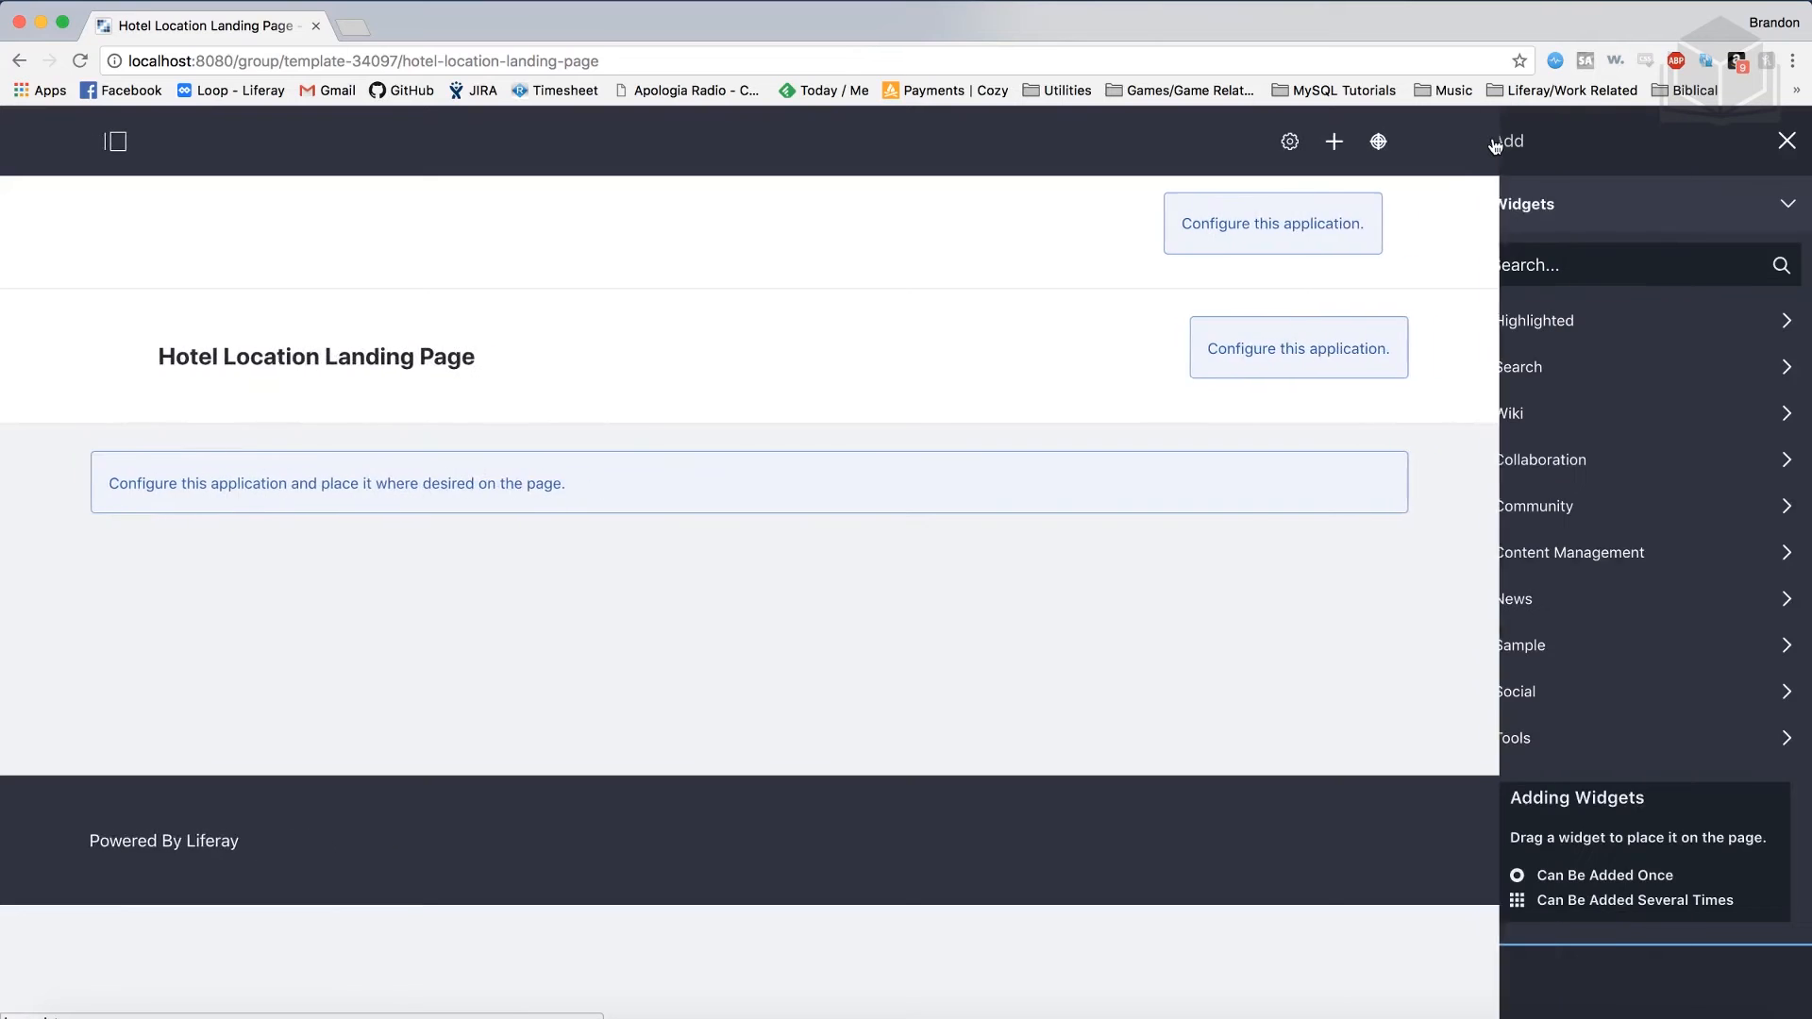
{"action": "left_click", "coordinate": [1576, 325]}
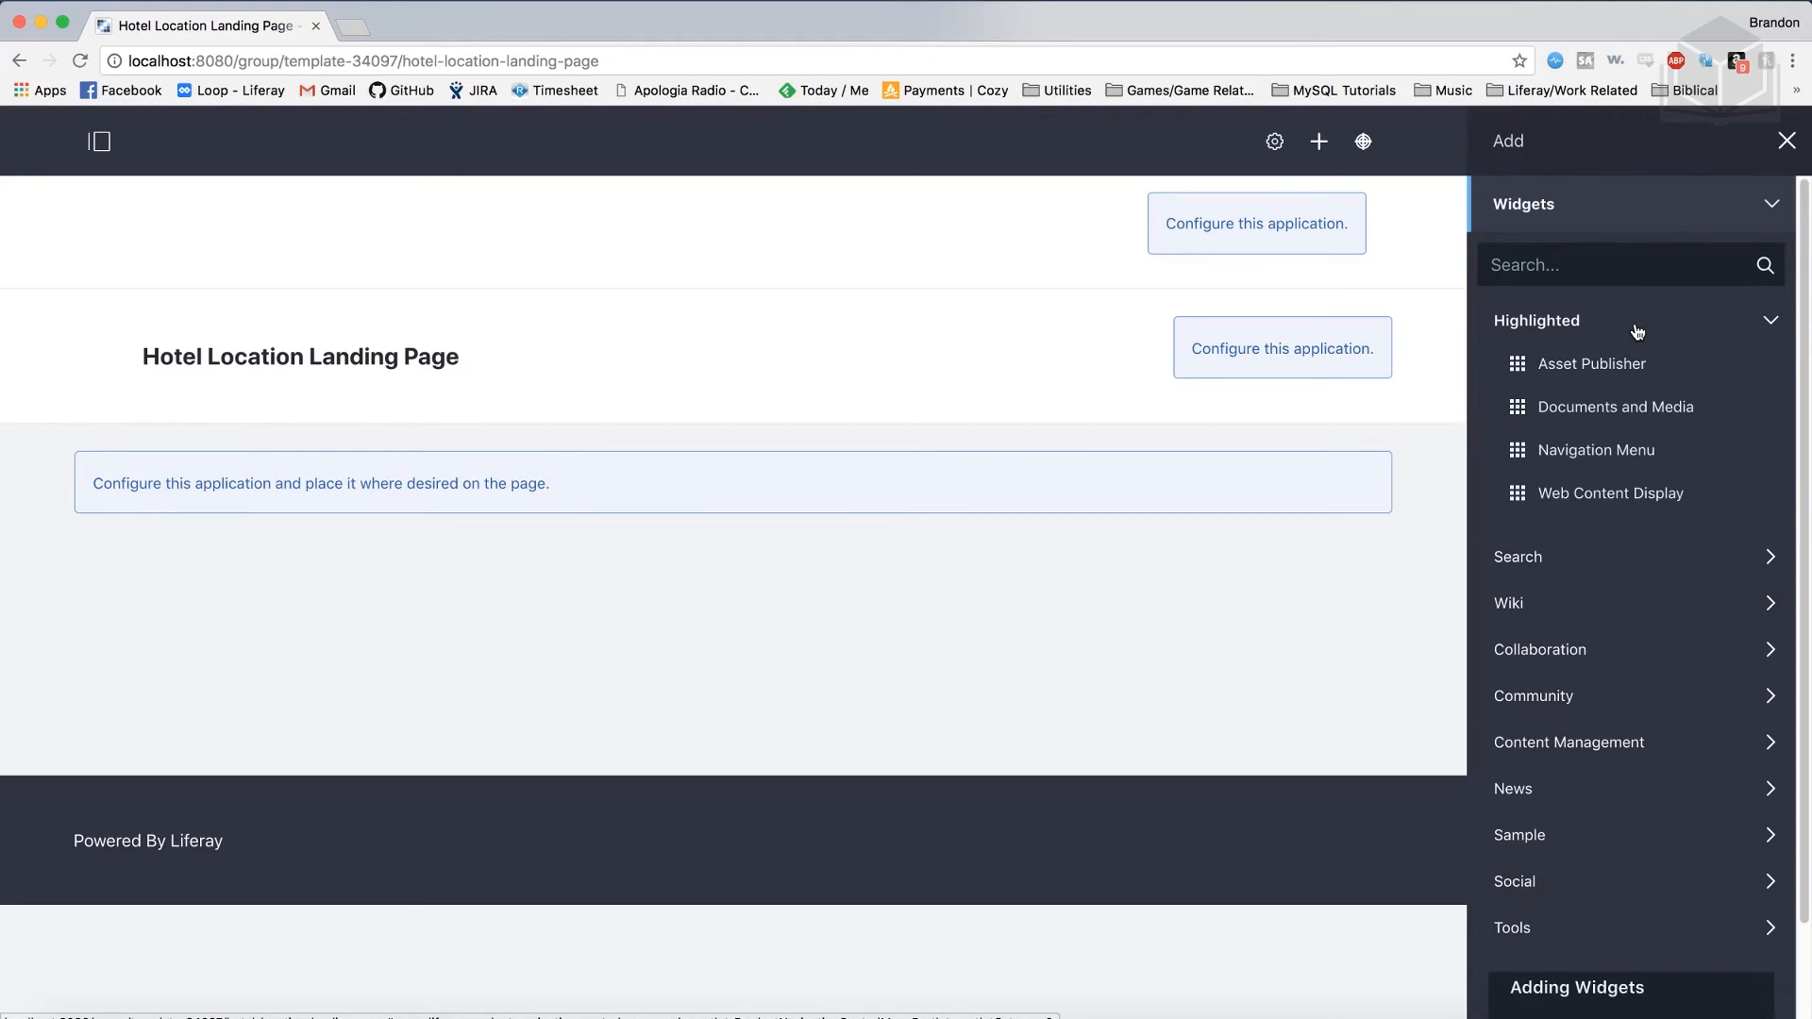
{"action": "left_click_drag", "start_coordinate": [1587, 364], "coordinate": [1114, 577]}
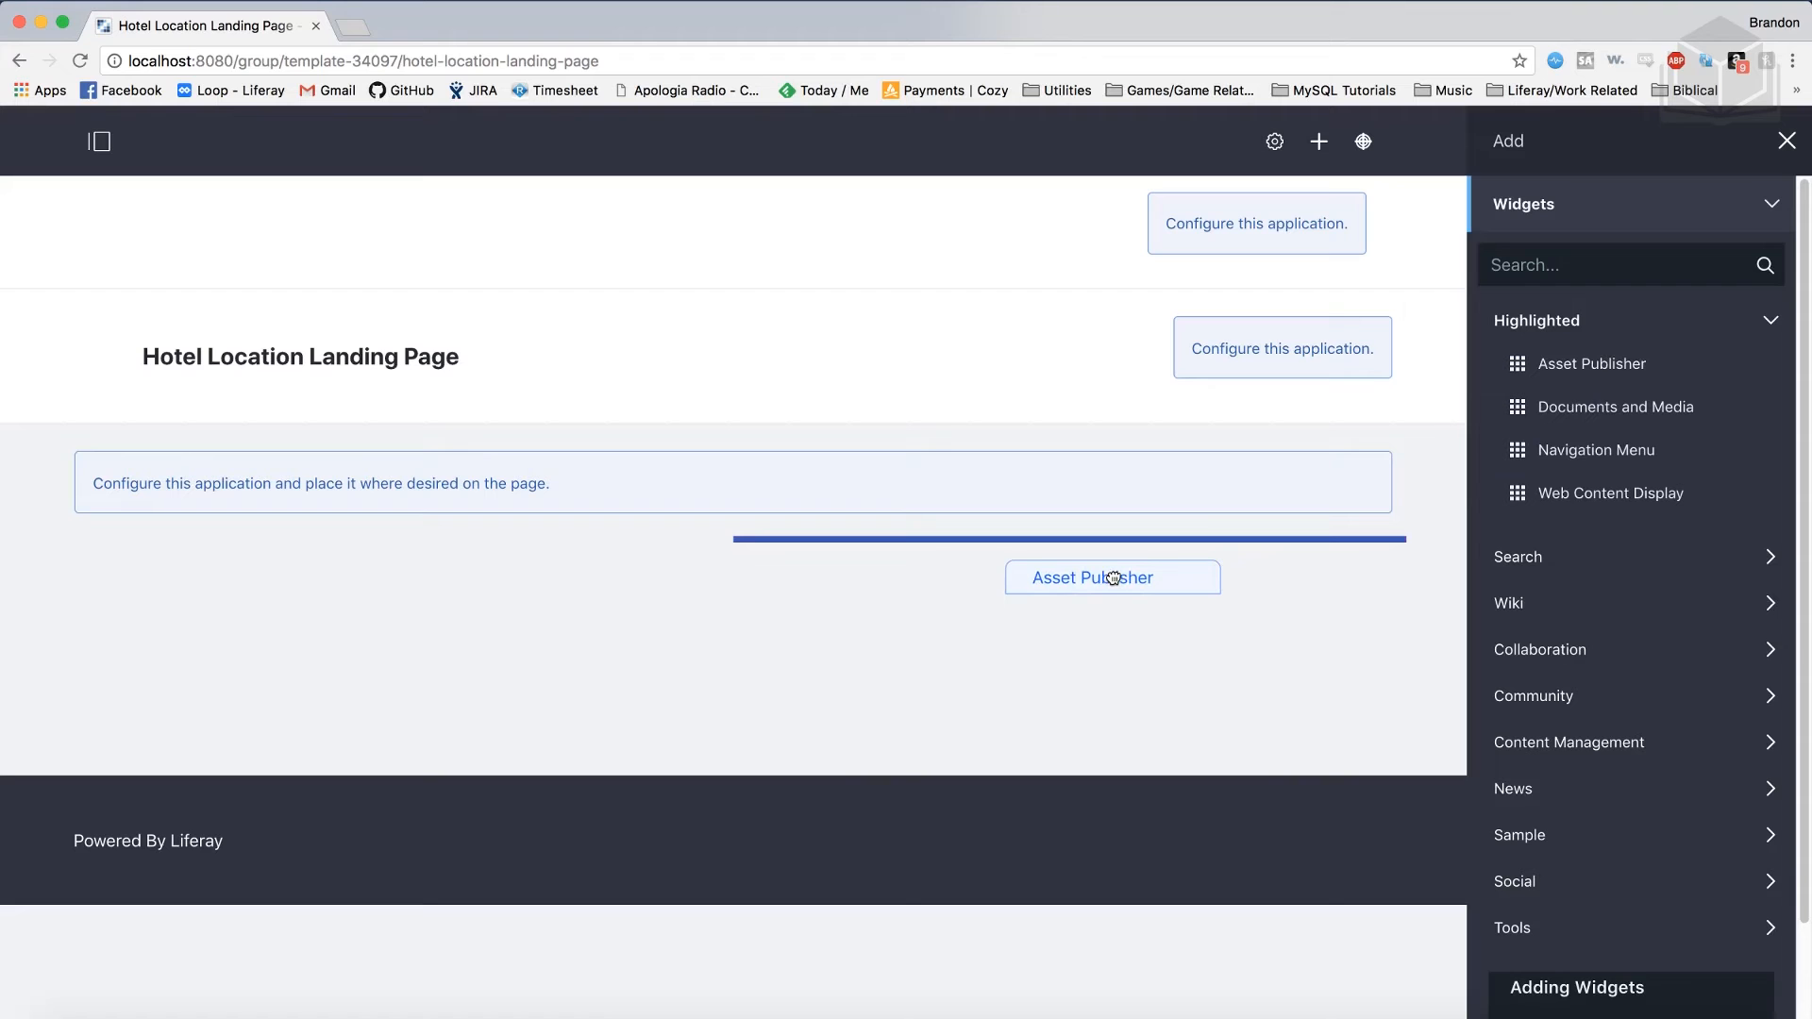
{"action": "left_click_drag", "start_coordinate": [1113, 578], "coordinate": [1113, 578]}
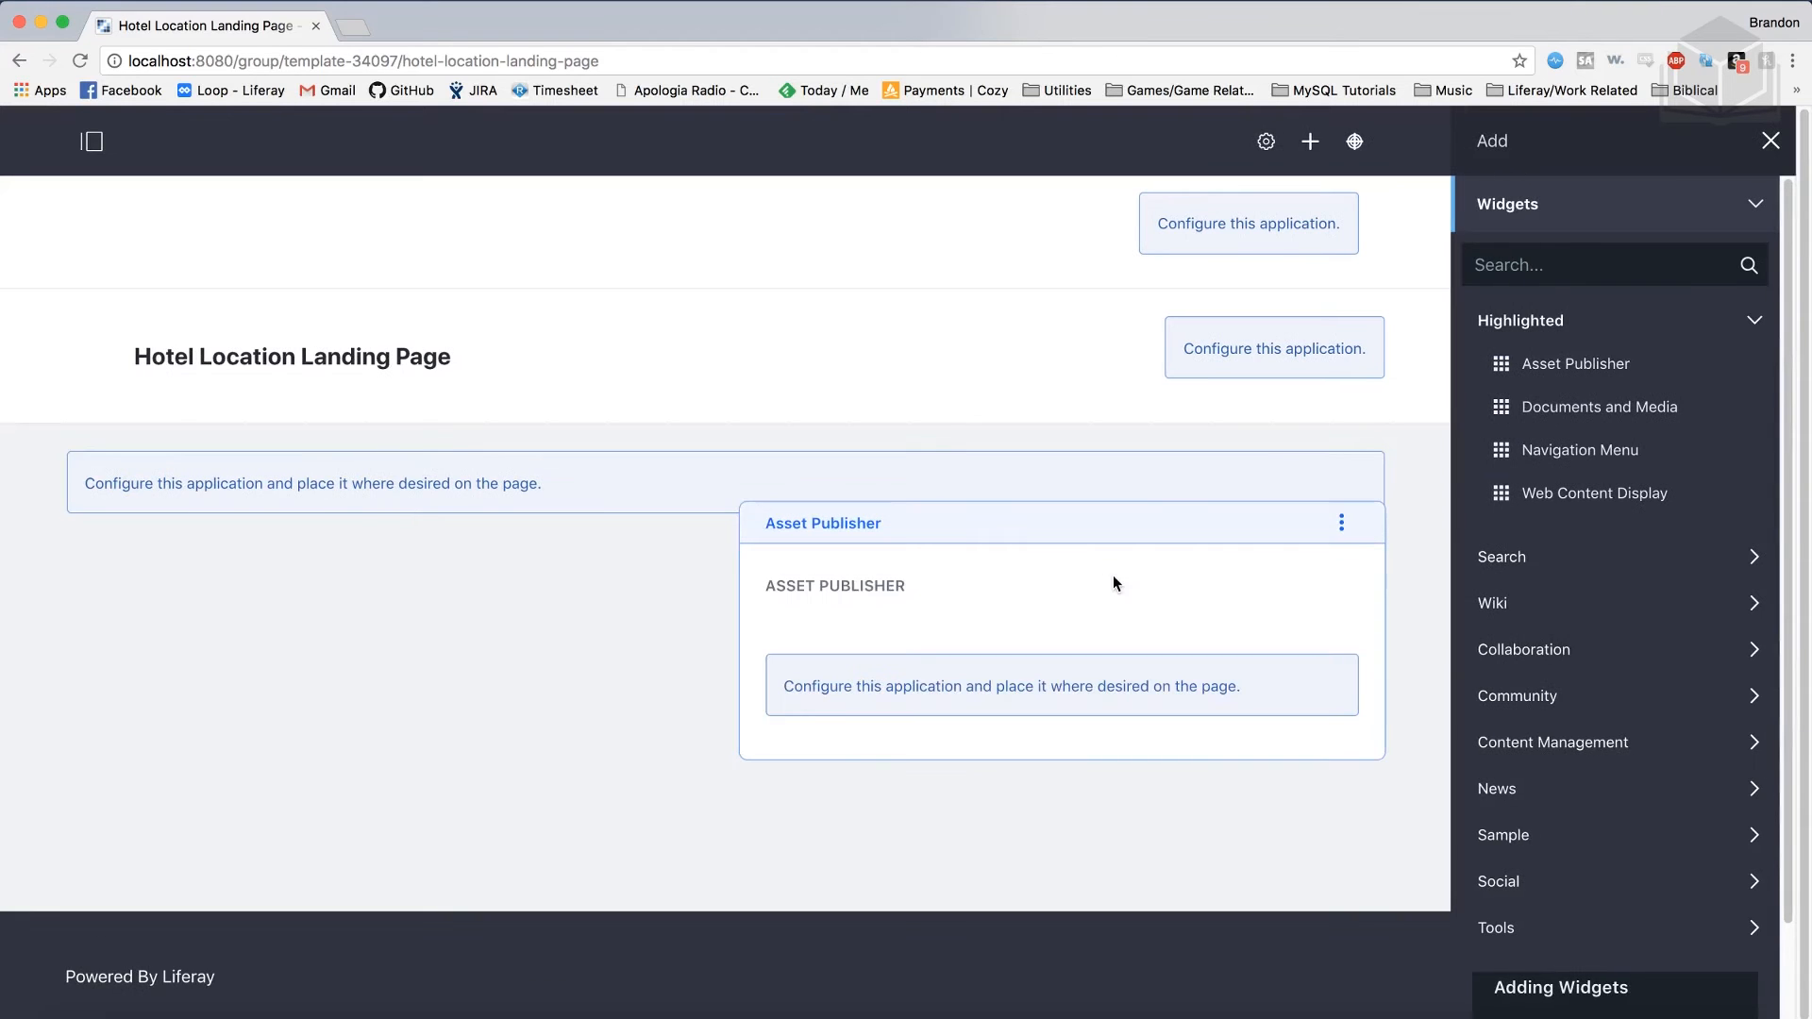
{"action": "left_click_drag", "start_coordinate": [1708, 492], "coordinate": [564, 568]}
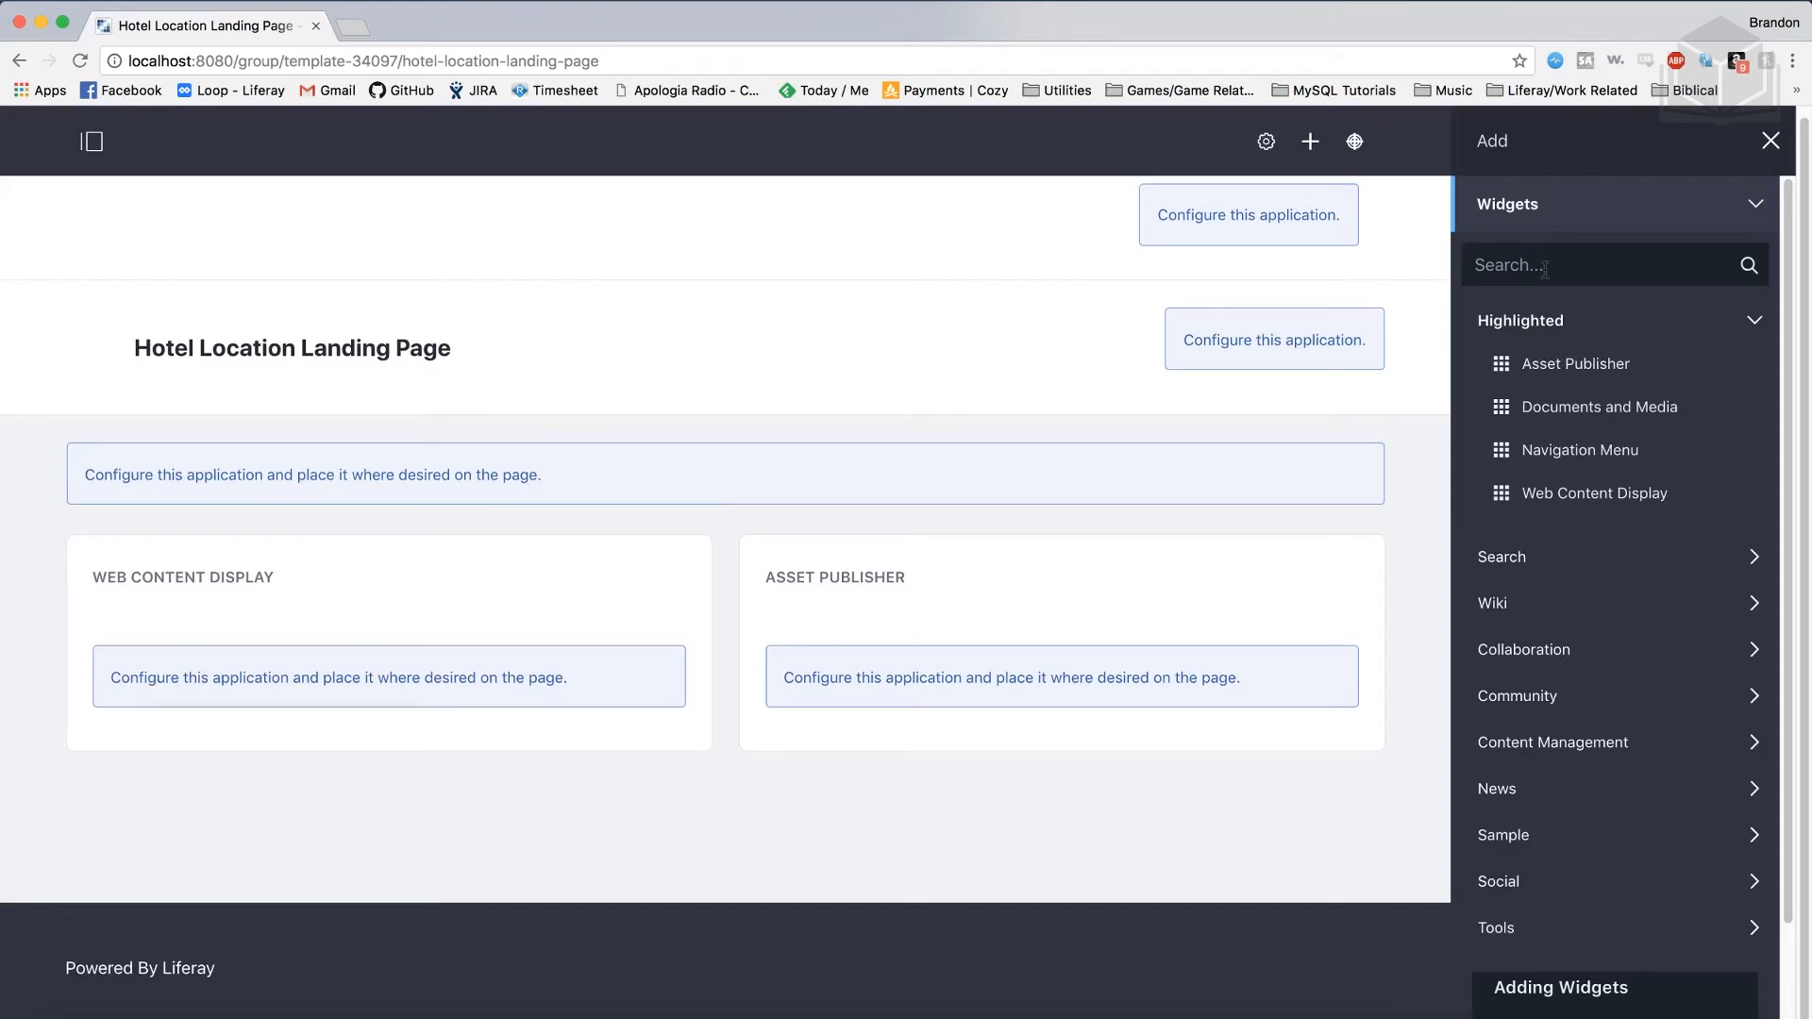
Find the Language Selector widget by searching for "langu" and add it to the full-width bottom row.
{"action": "left_click", "coordinate": [1546, 320]}
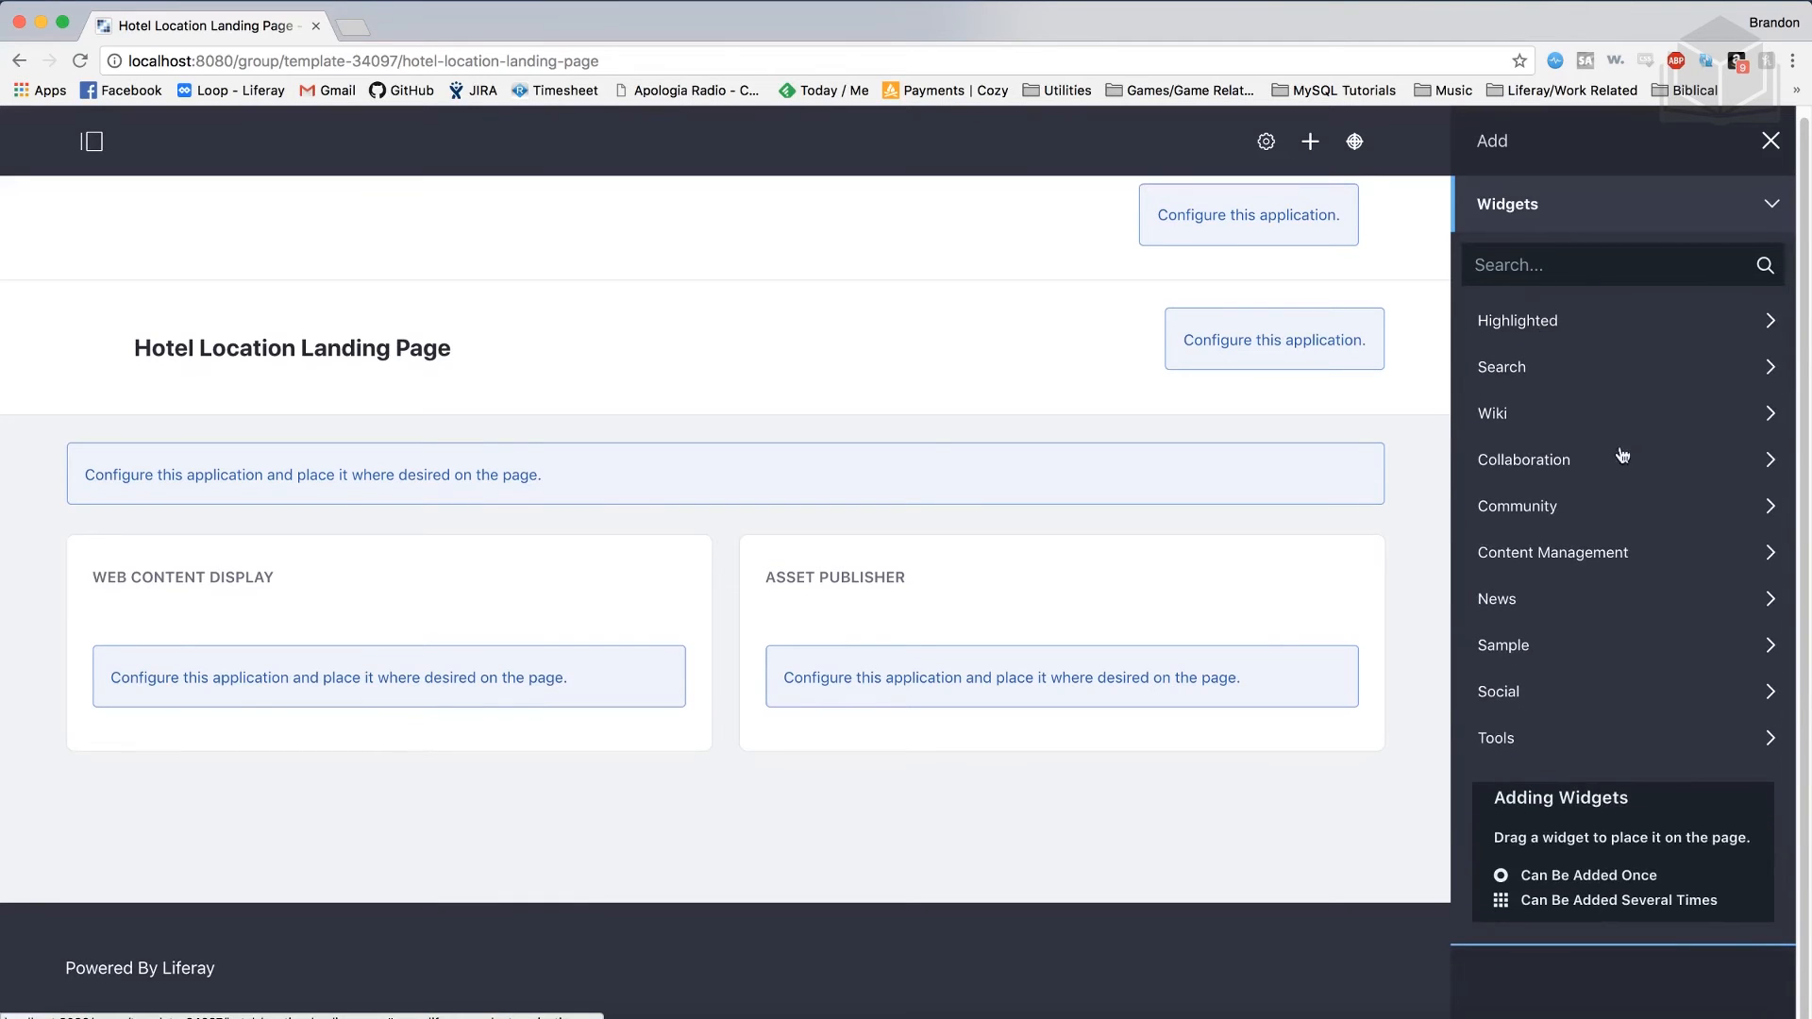
{"action": "left_click", "coordinate": [1516, 269]}
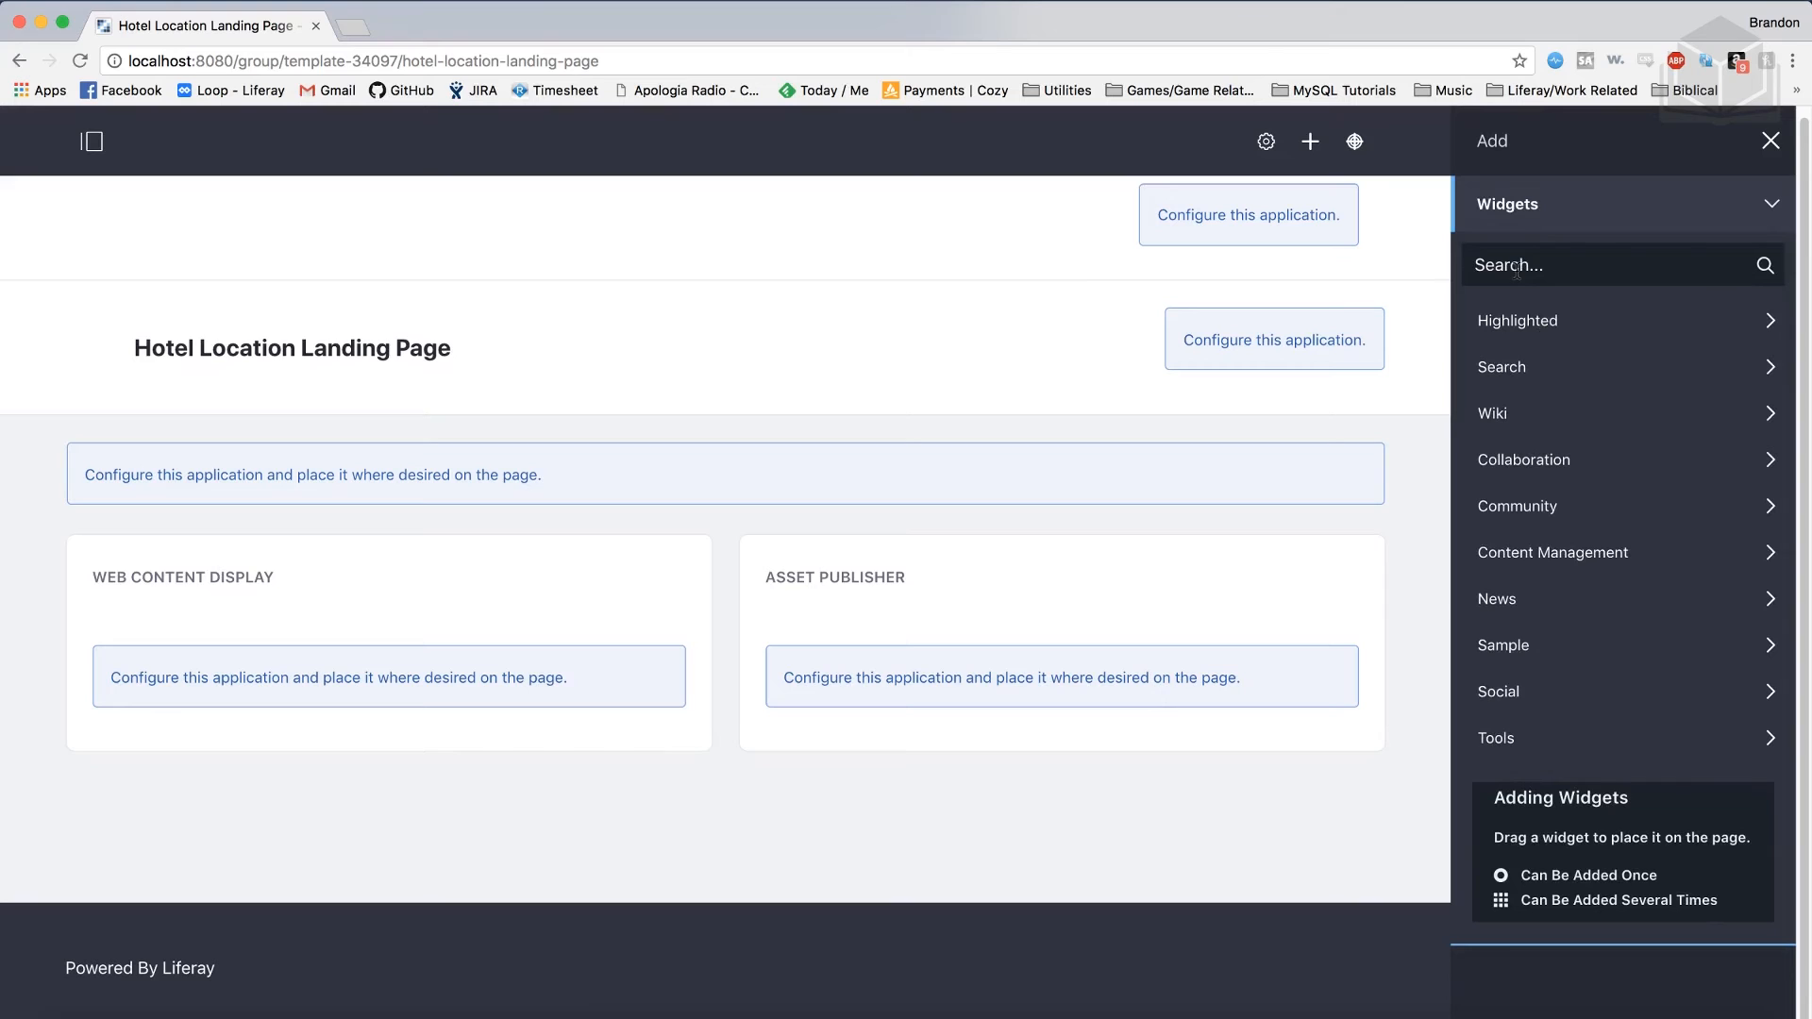
{"action": "type", "text": "langu"}
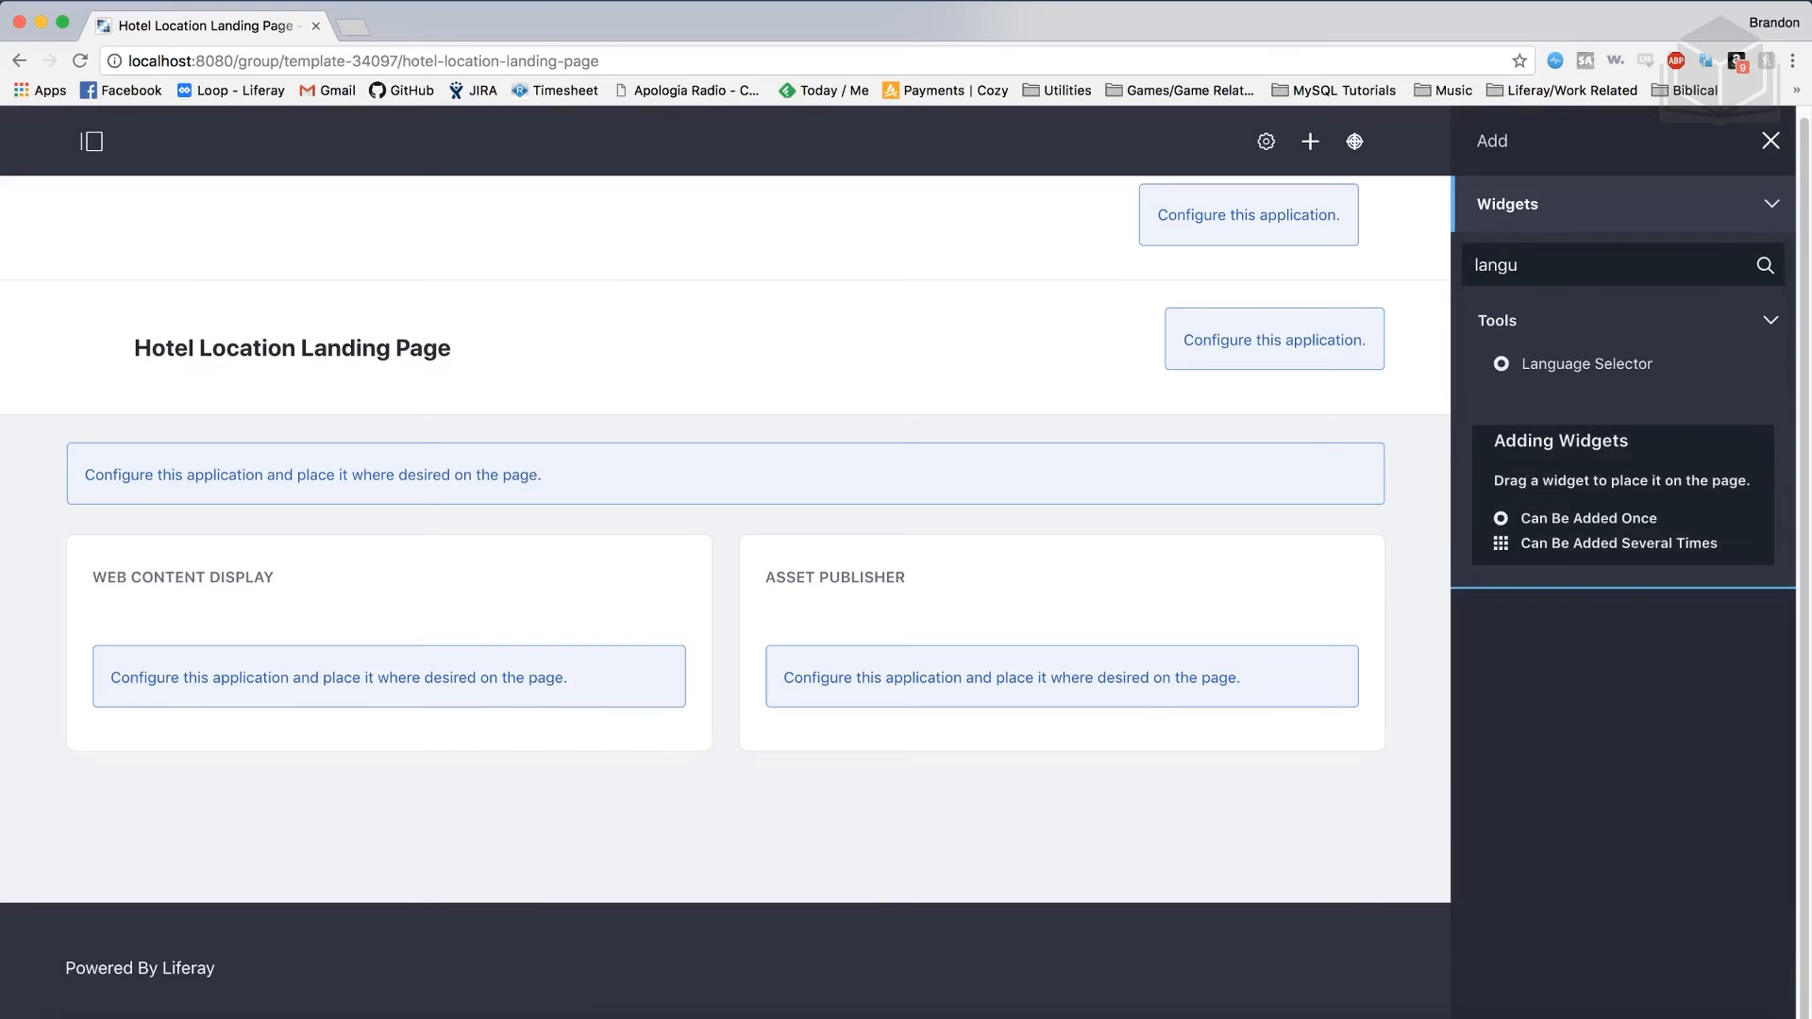
{"action": "mouse_move", "coordinate": [1571, 367]}
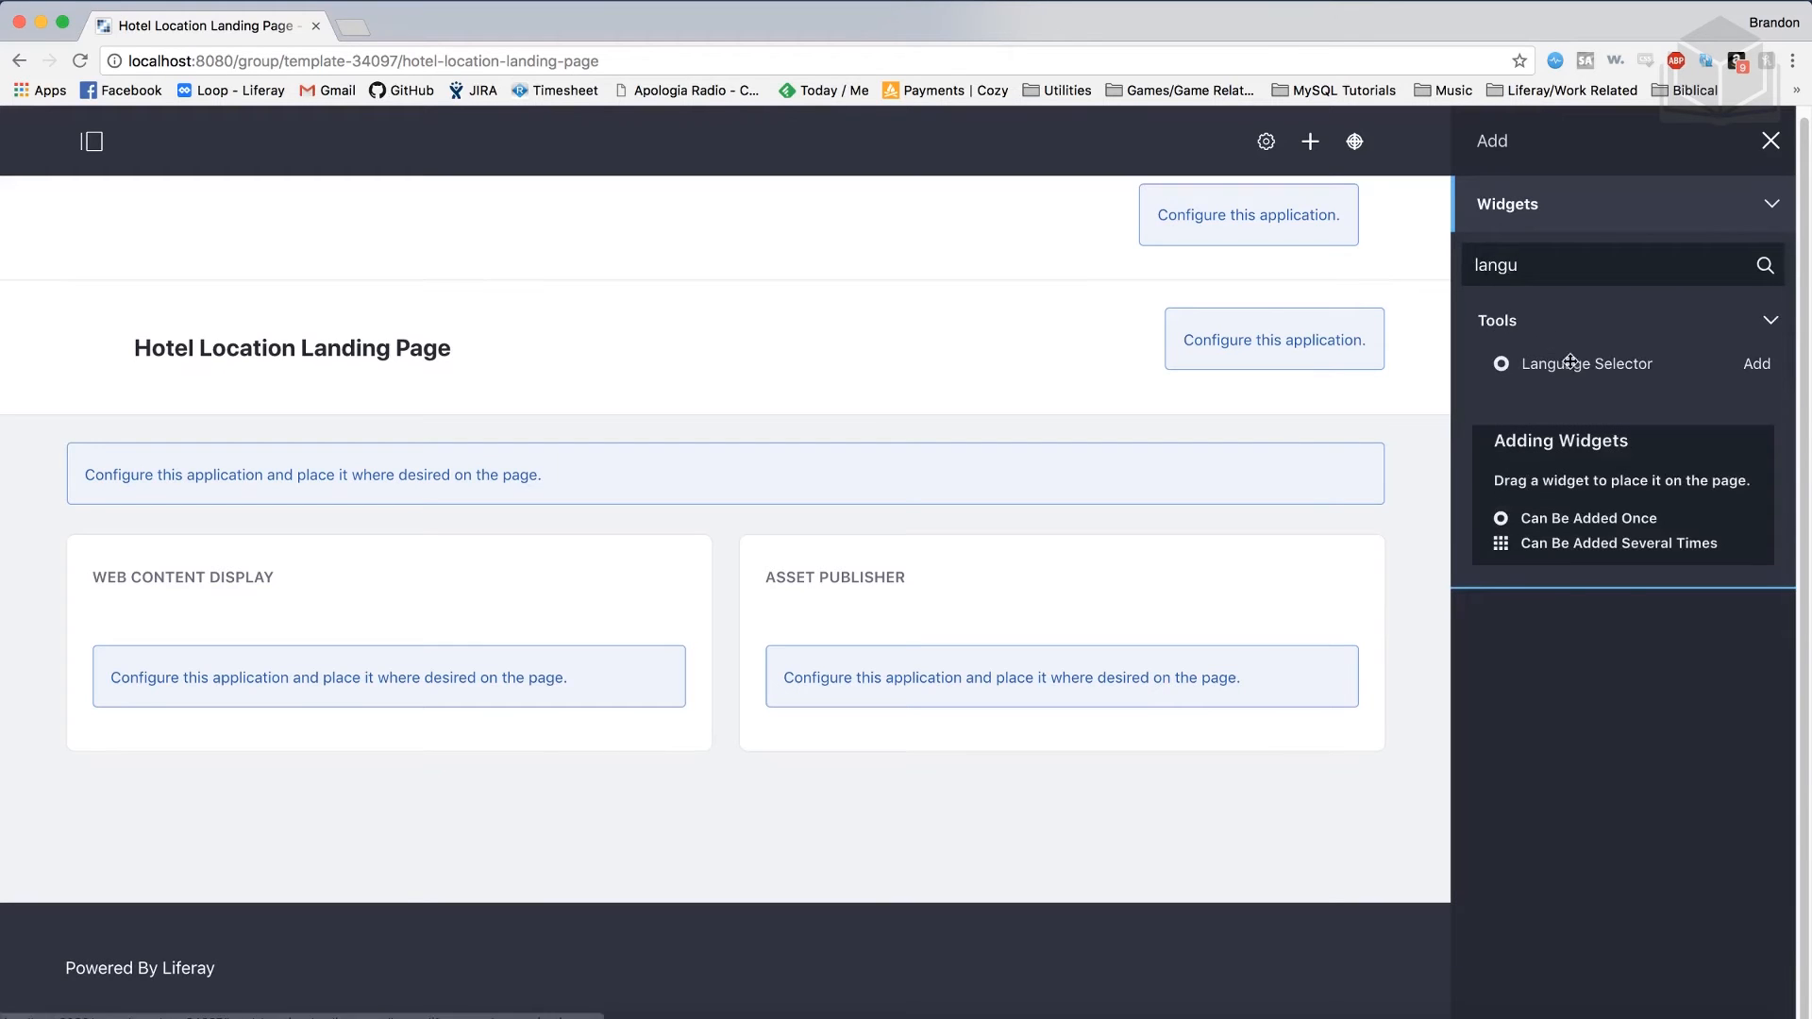
{"action": "left_click_drag", "start_coordinate": [1571, 366], "coordinate": [826, 802]}
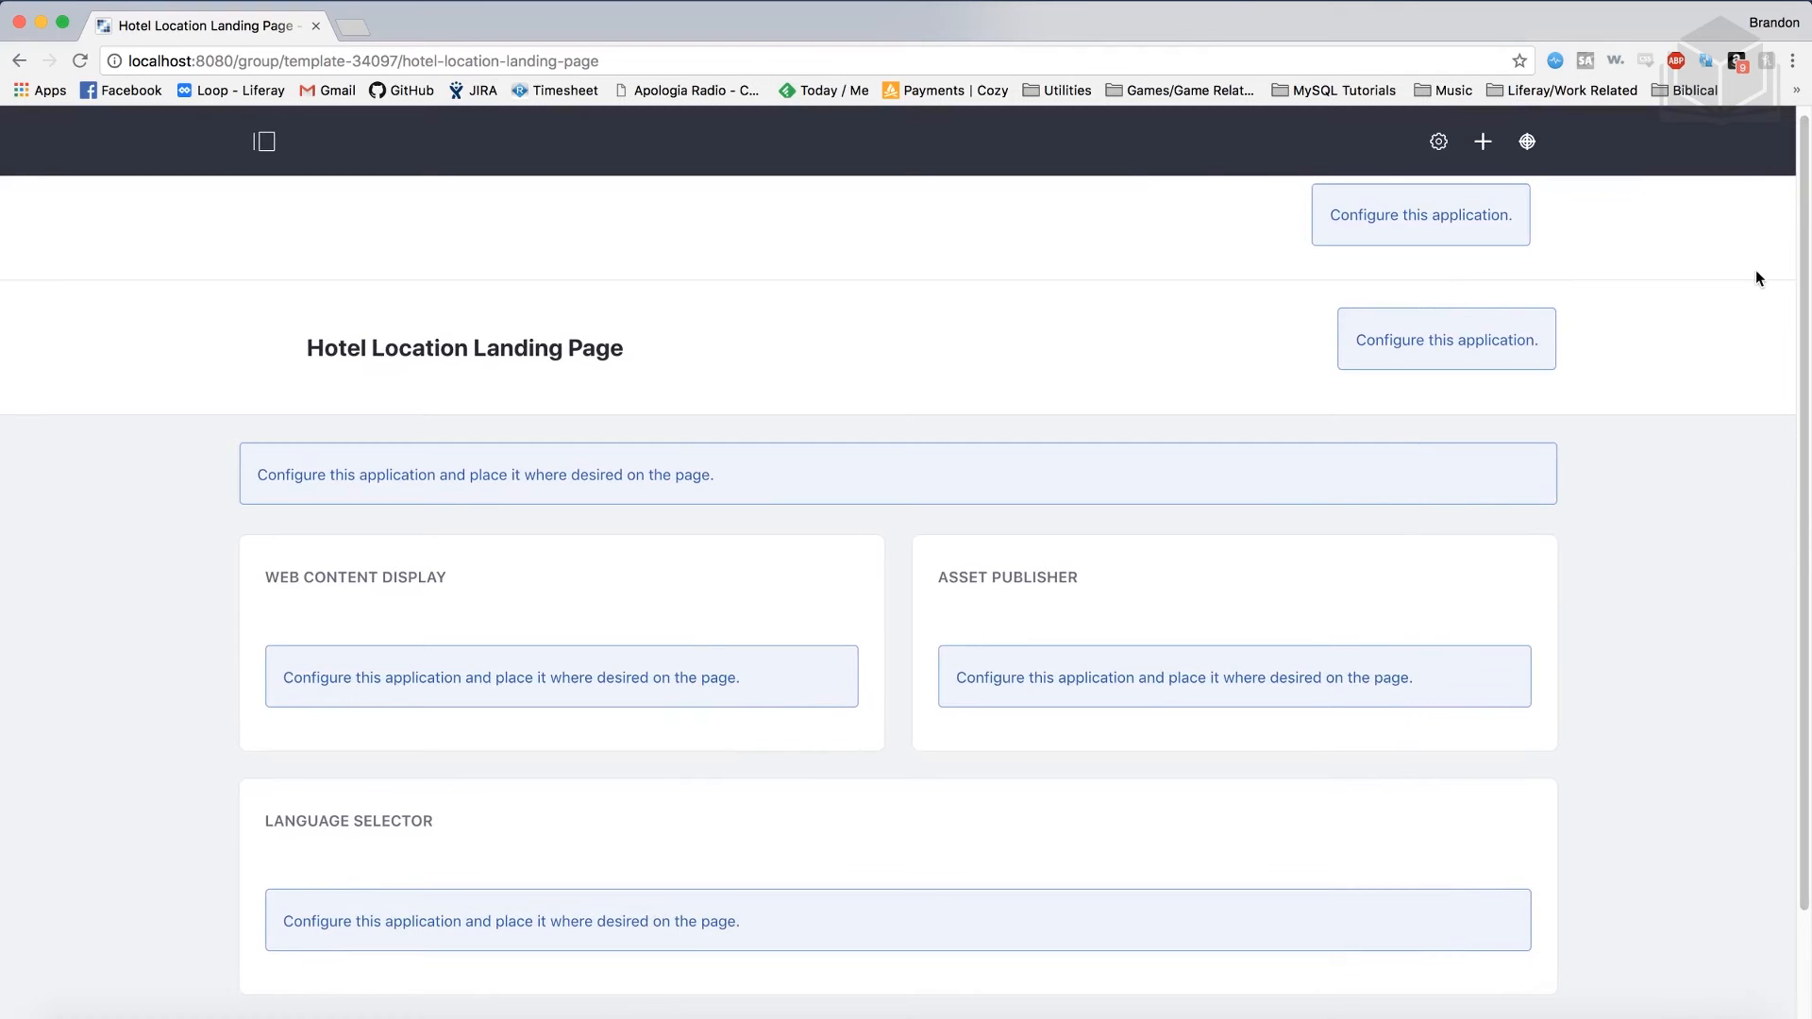
{"action": "scroll", "coordinate": [1090, 349], "scroll_direction": "down", "scroll_amount": 3}
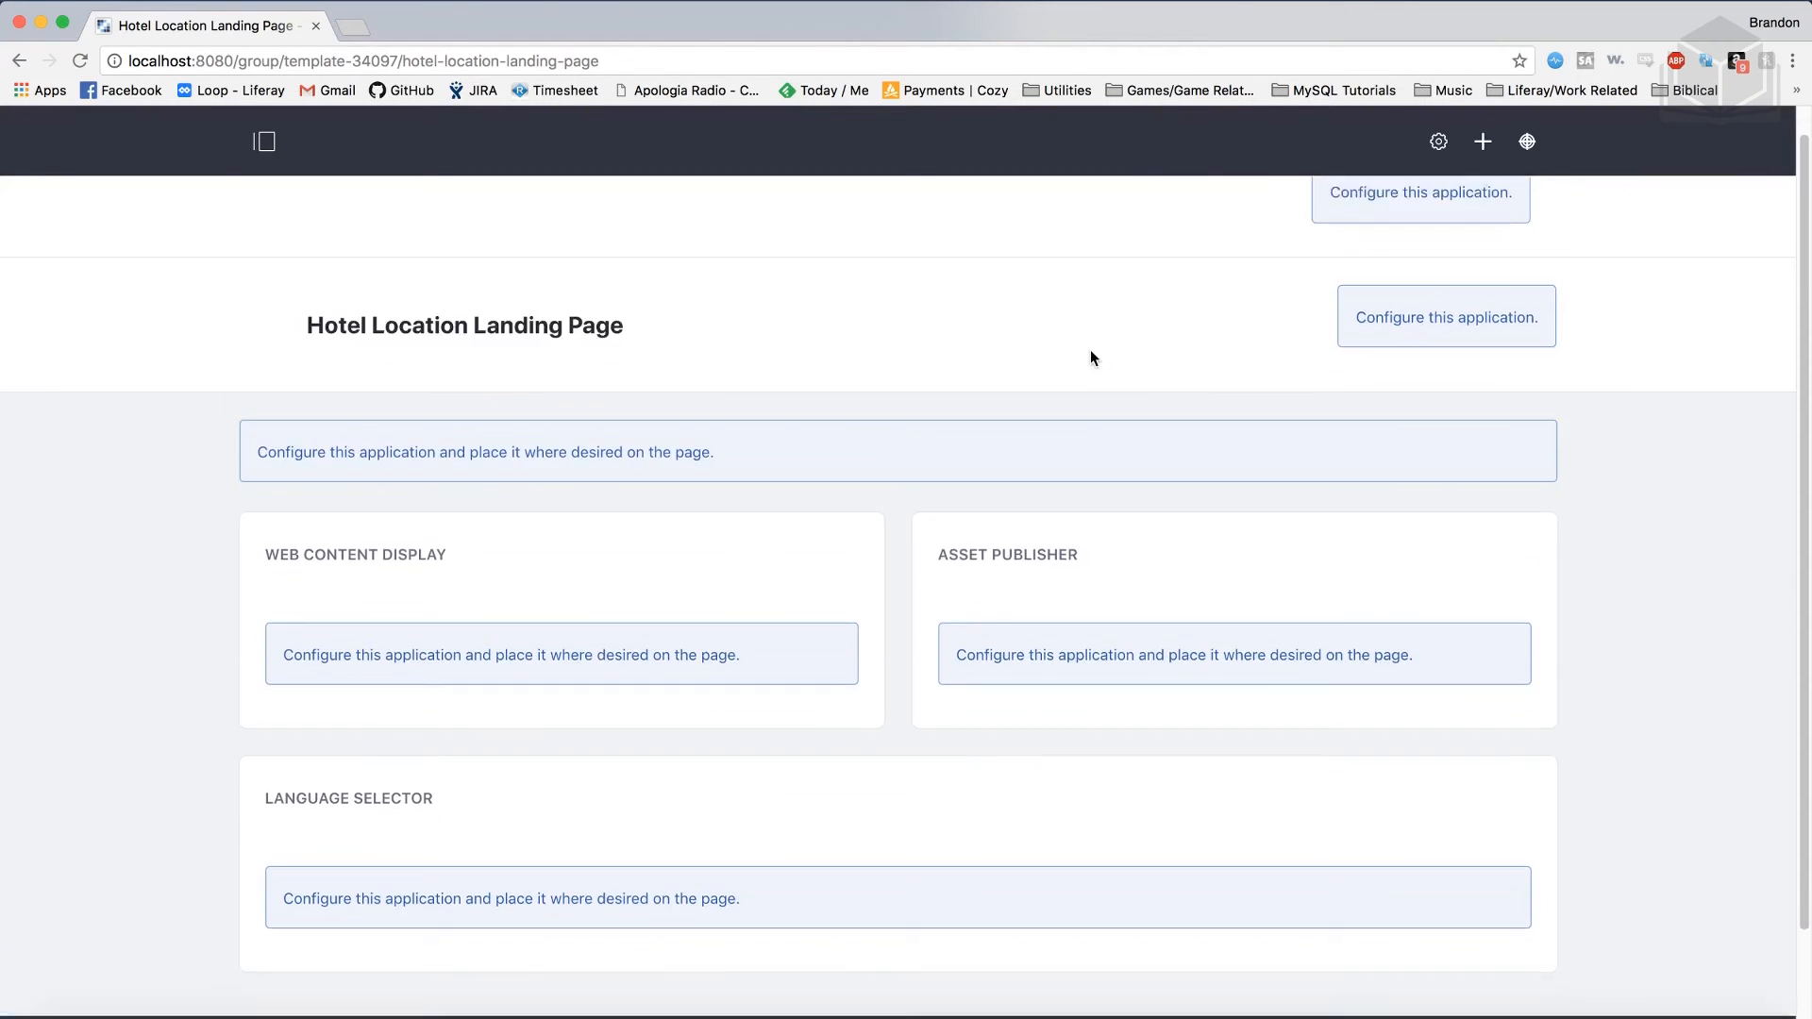
{"action": "scroll", "coordinate": [1090, 355], "scroll_direction": "up", "scroll_amount": 3}
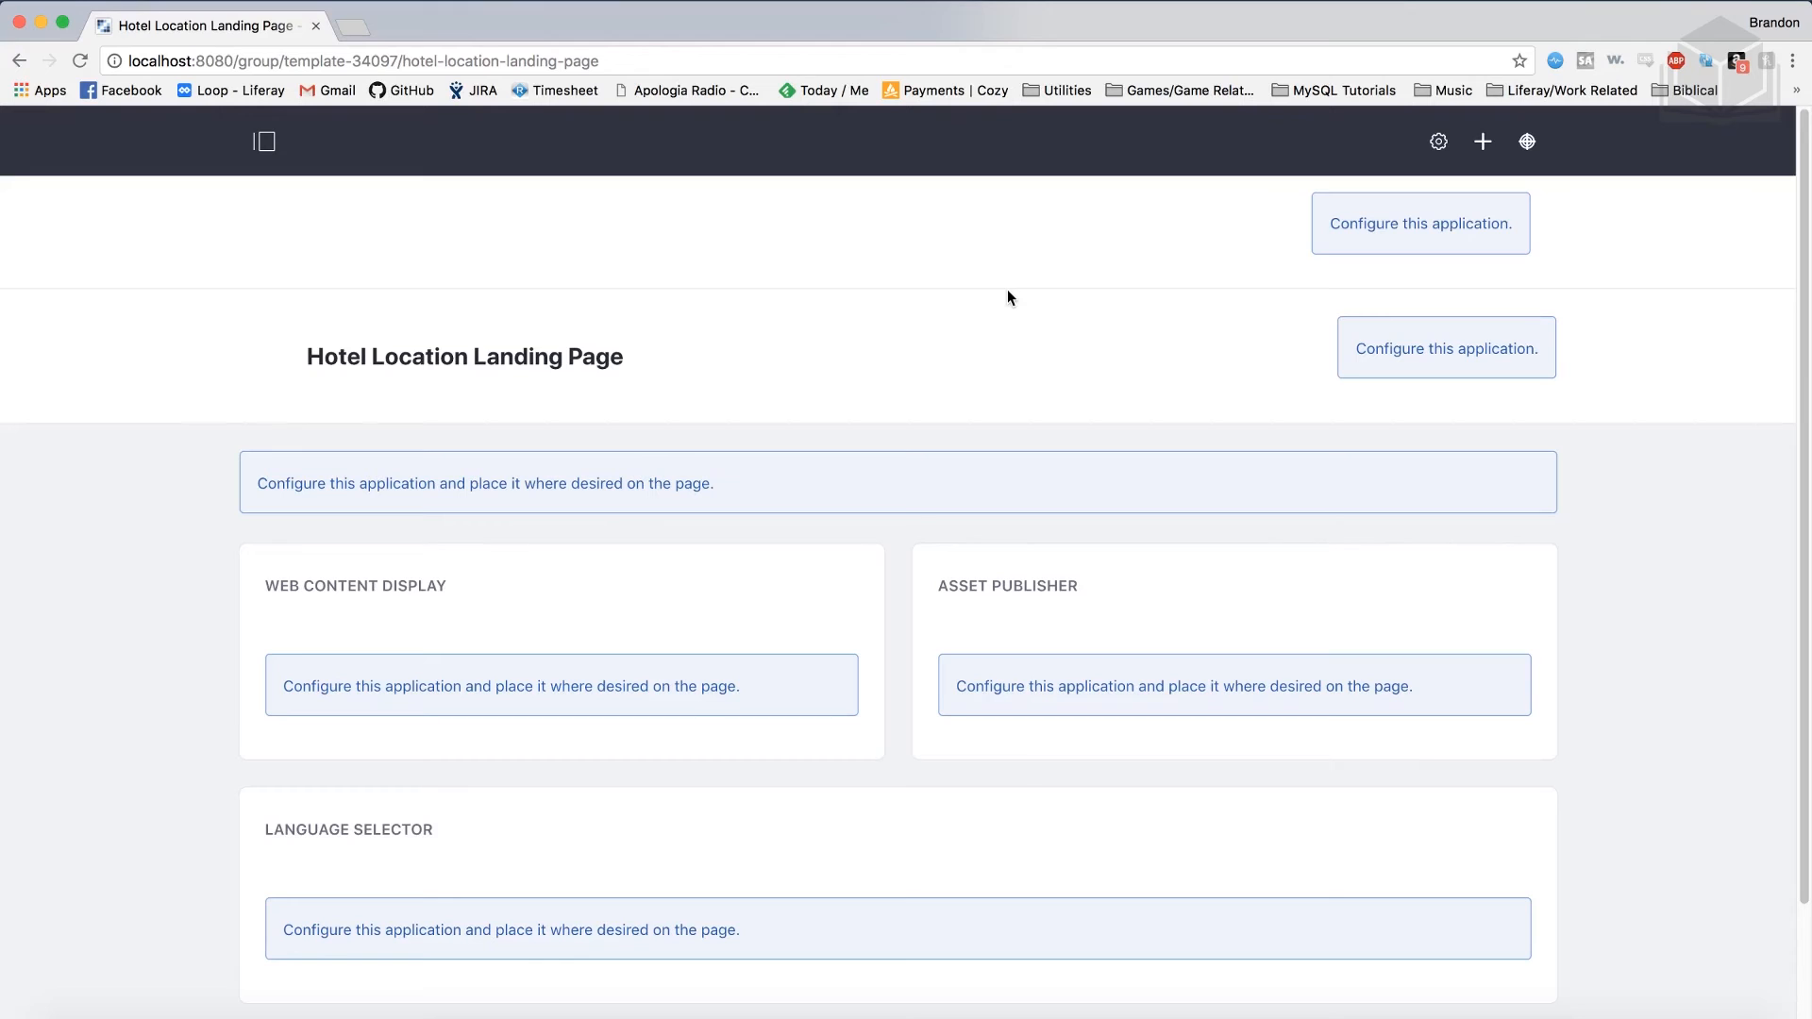
Switch to the Livingstone Resort at Bali site, a child site of Livingstone Hotels & Resorts.
{"action": "left_click", "coordinate": [267, 144]}
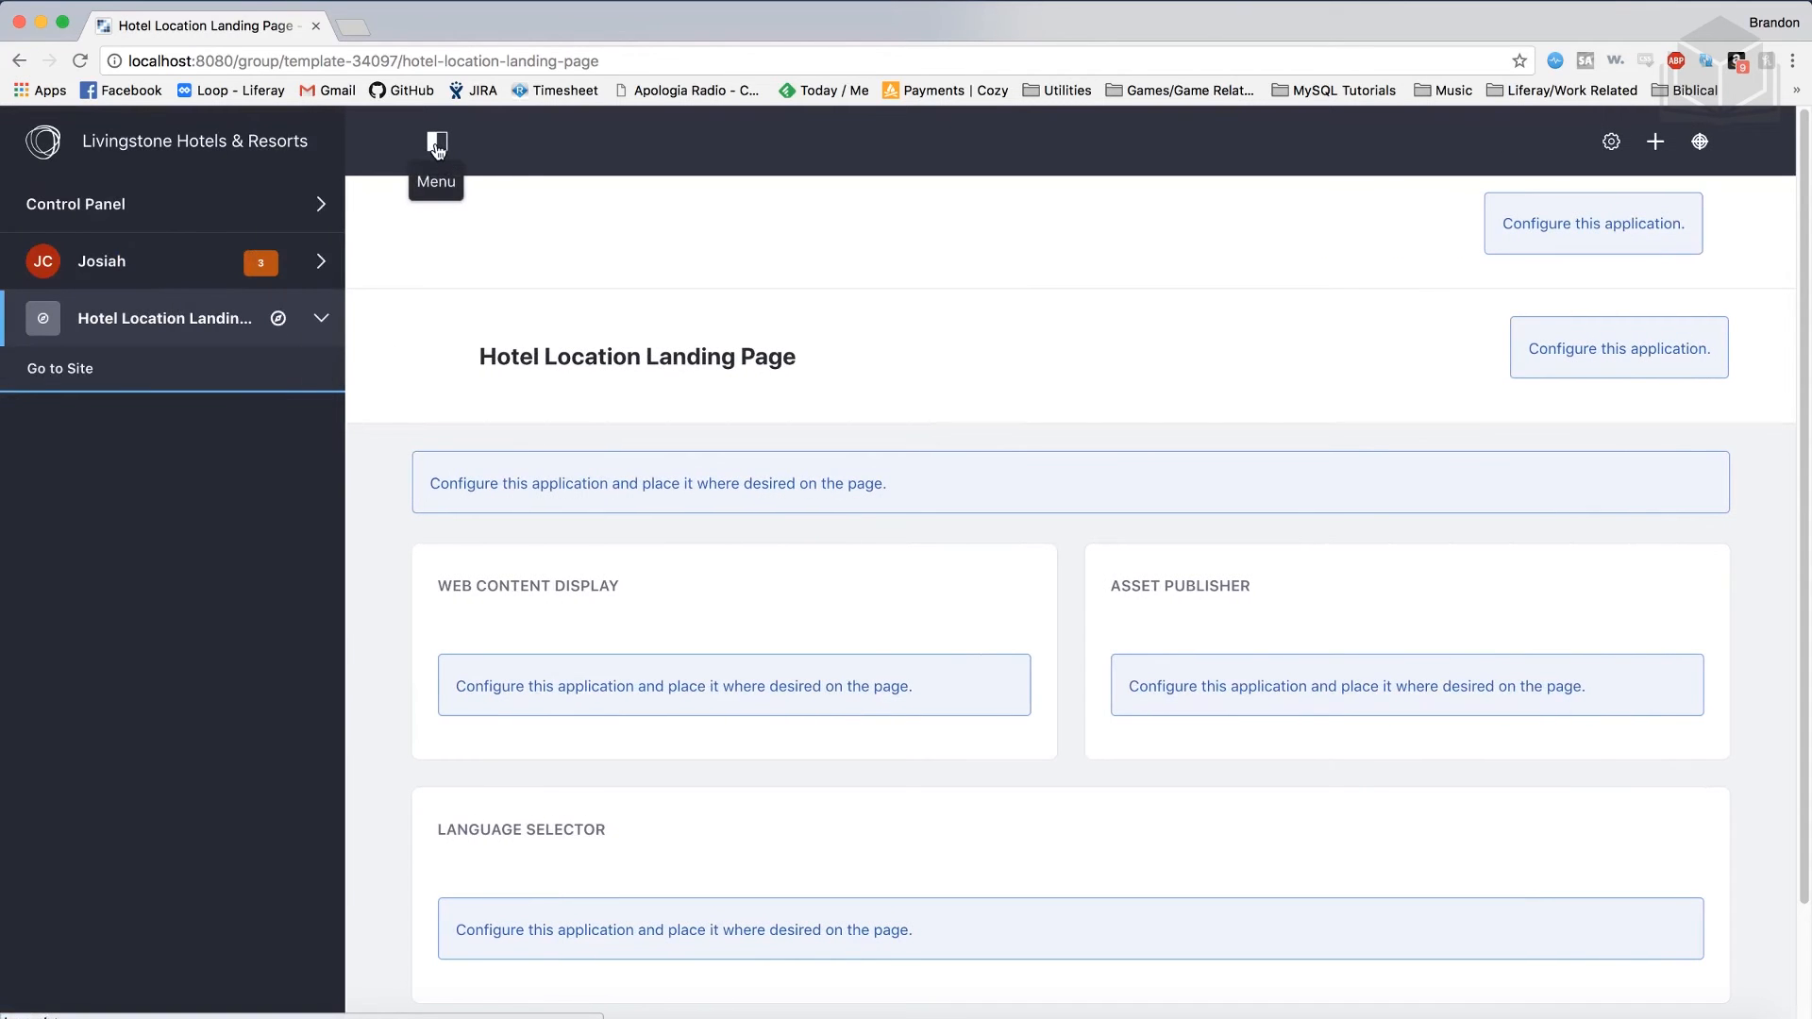
{"action": "left_click", "coordinate": [278, 320]}
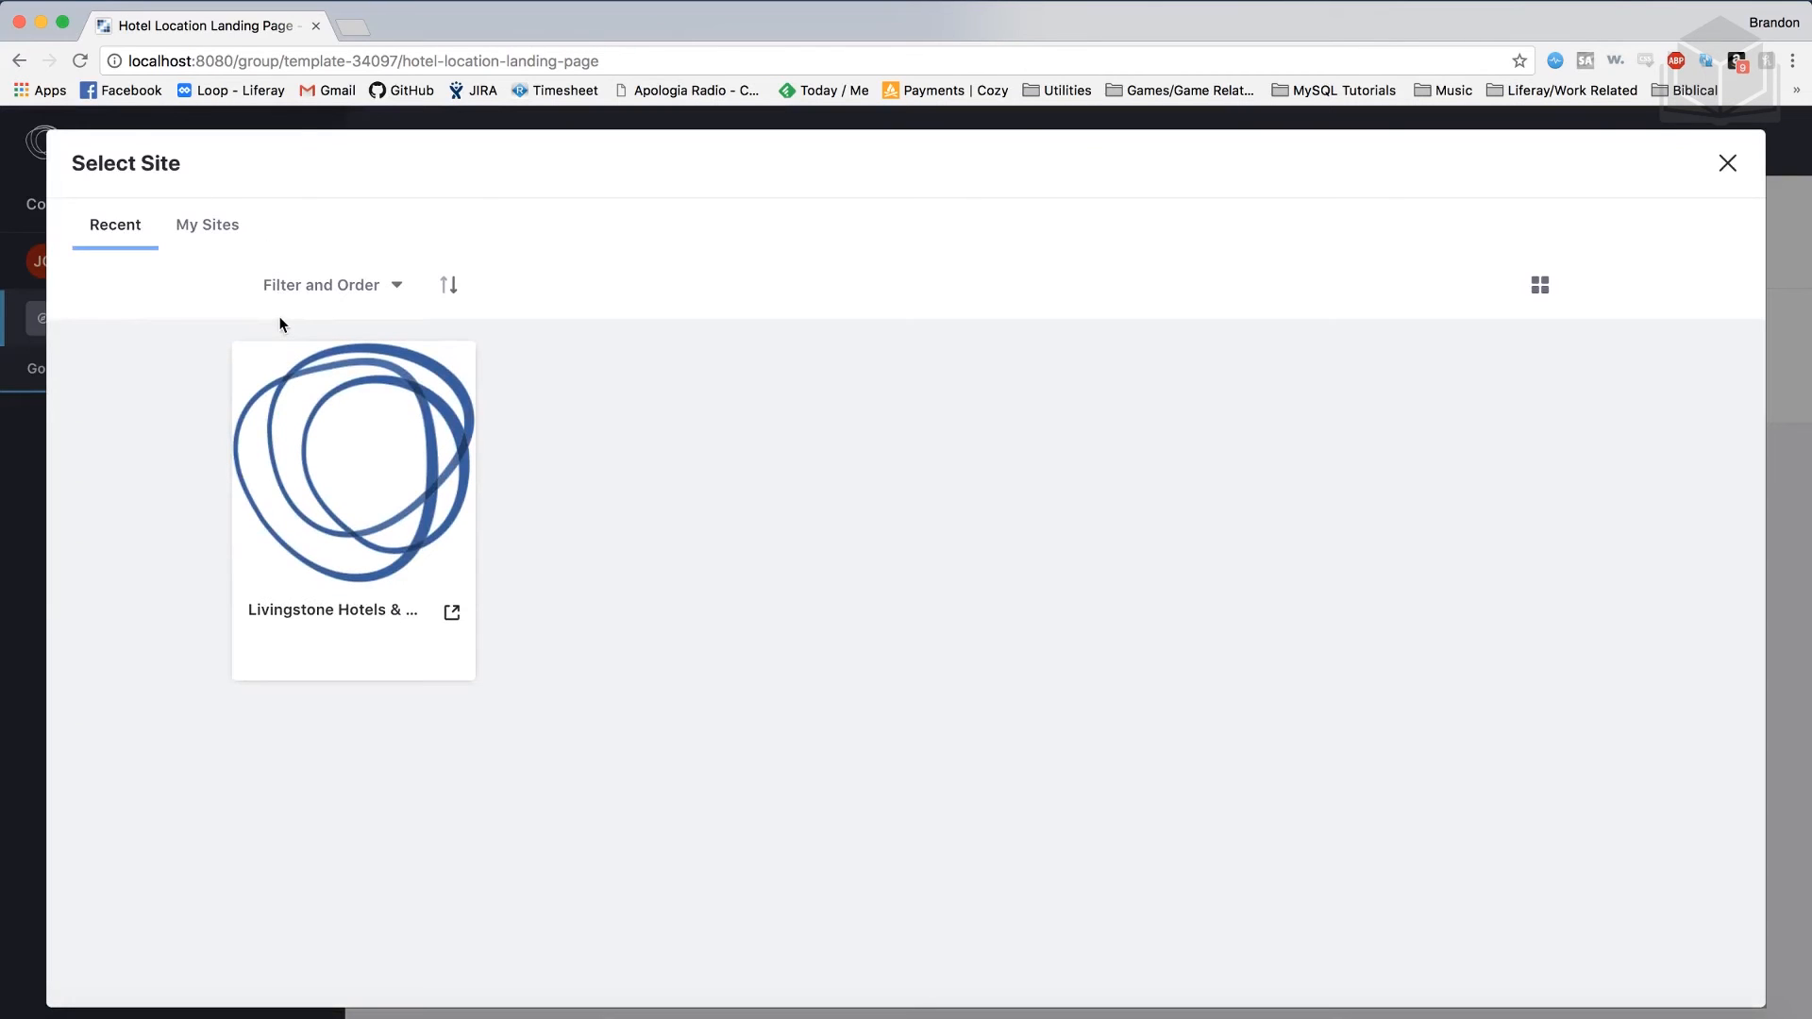
{"action": "left_click", "coordinate": [218, 231]}
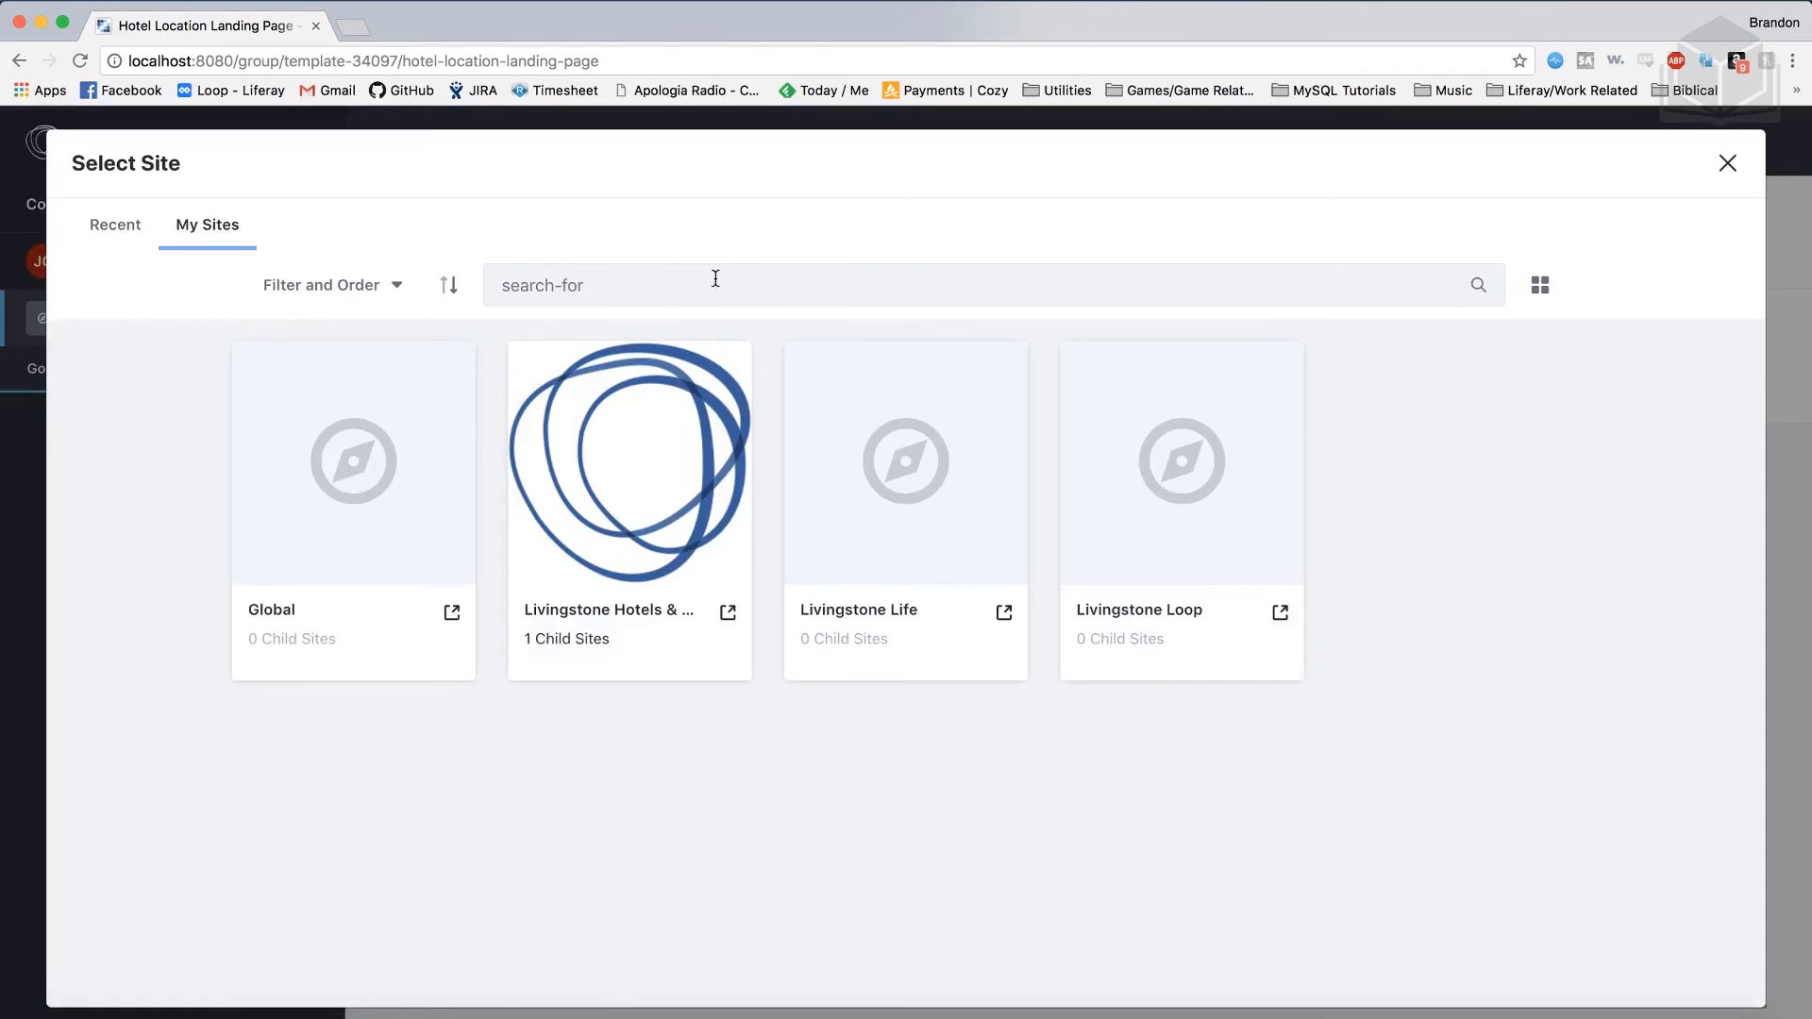
{"action": "left_click", "coordinate": [591, 640]}
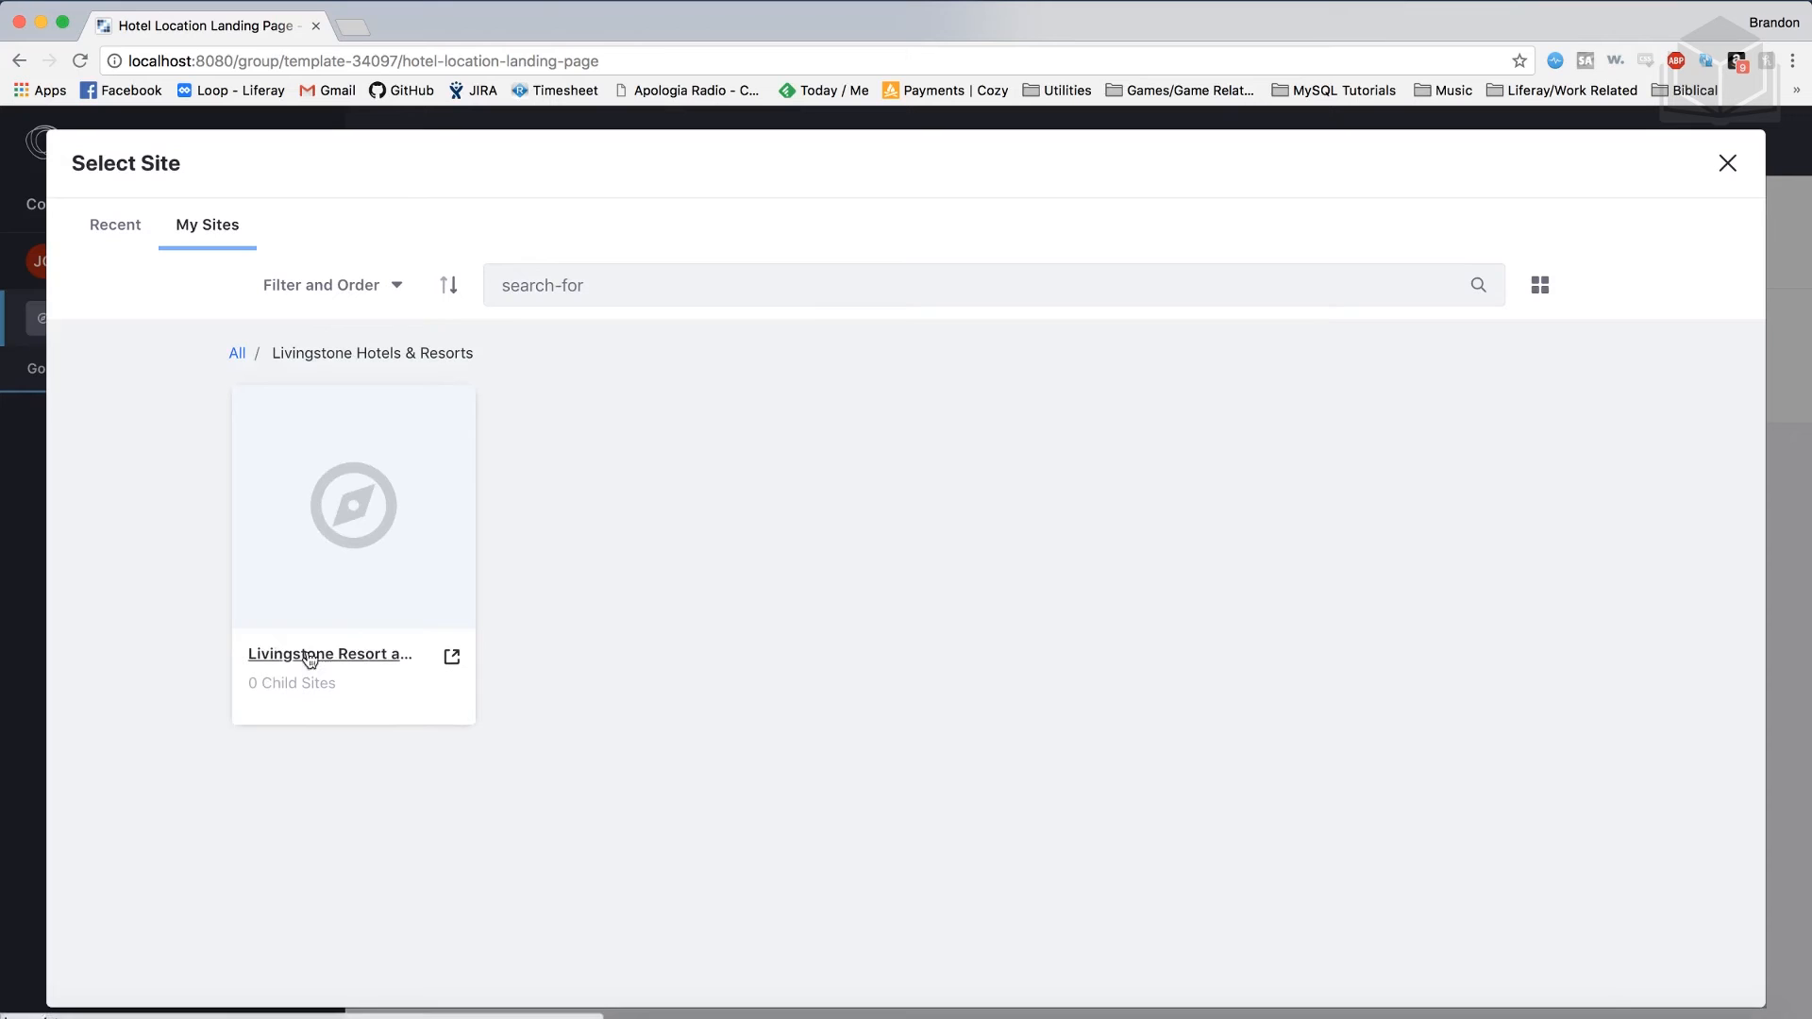
{"action": "left_click", "coordinate": [373, 665]}
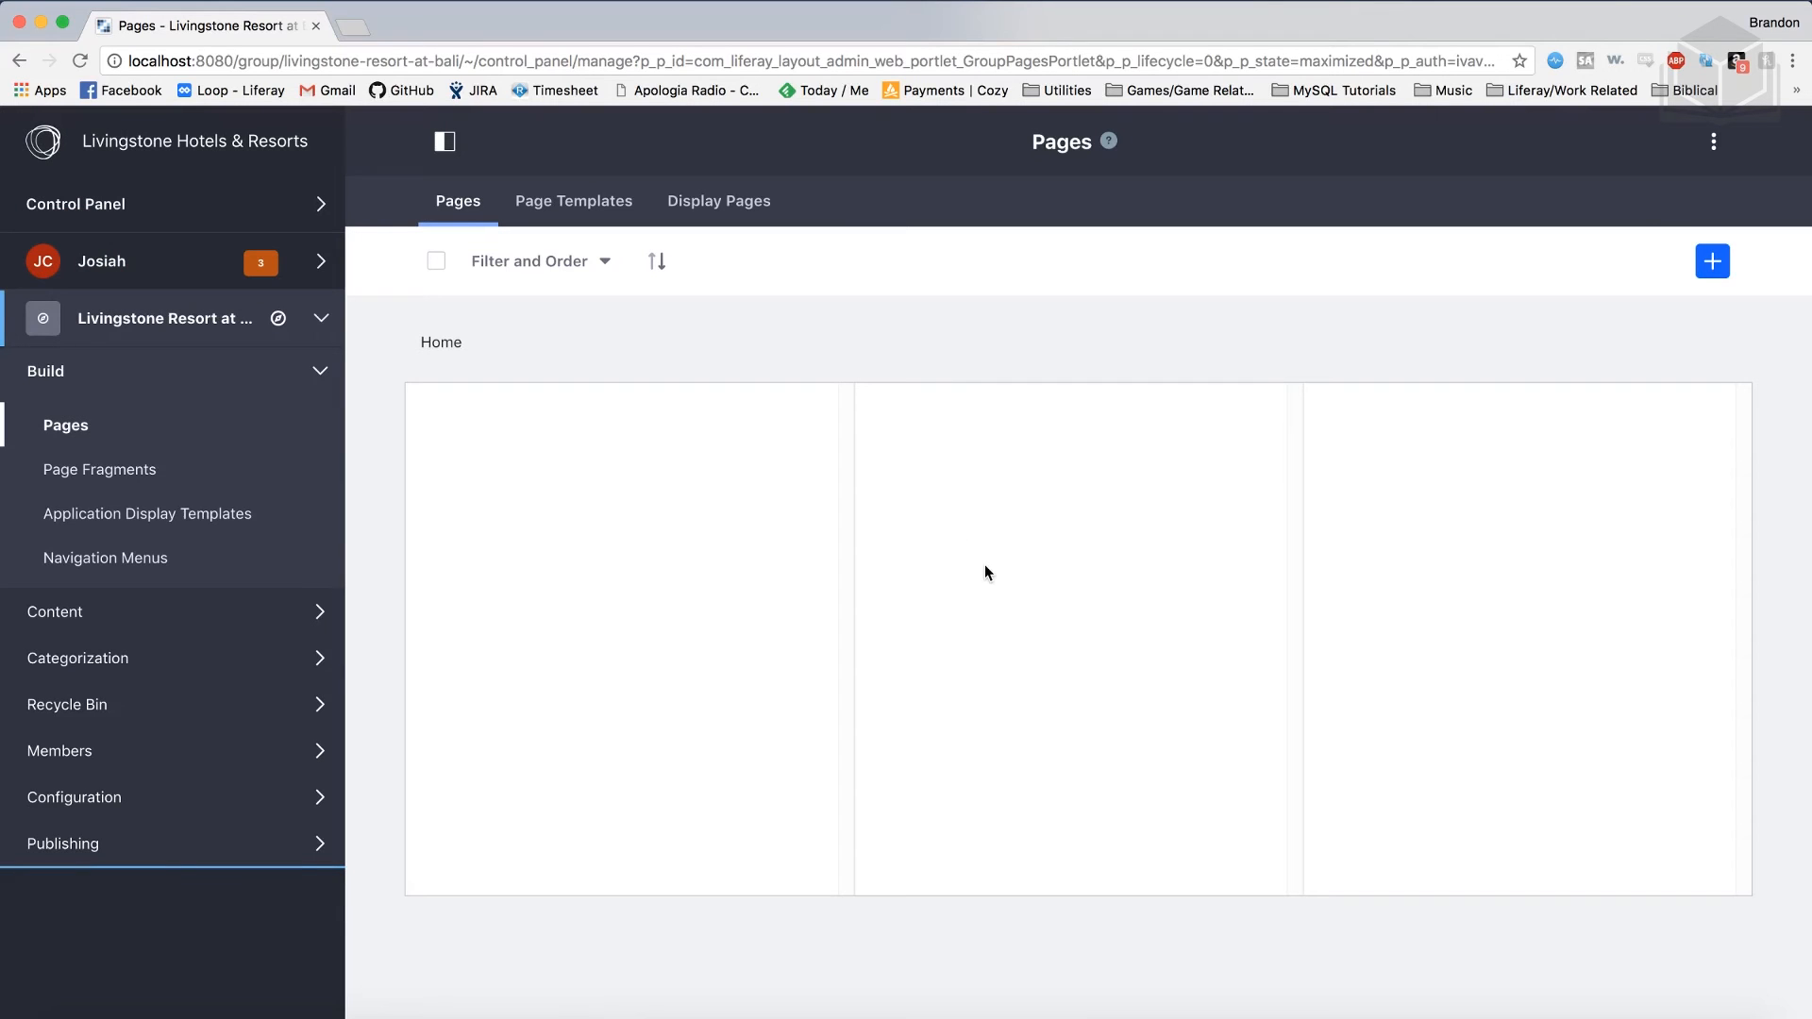
Add a page named Home to the Bali site from the Hotel Location Landing Page global template.
{"action": "left_click", "coordinate": [1712, 261]}
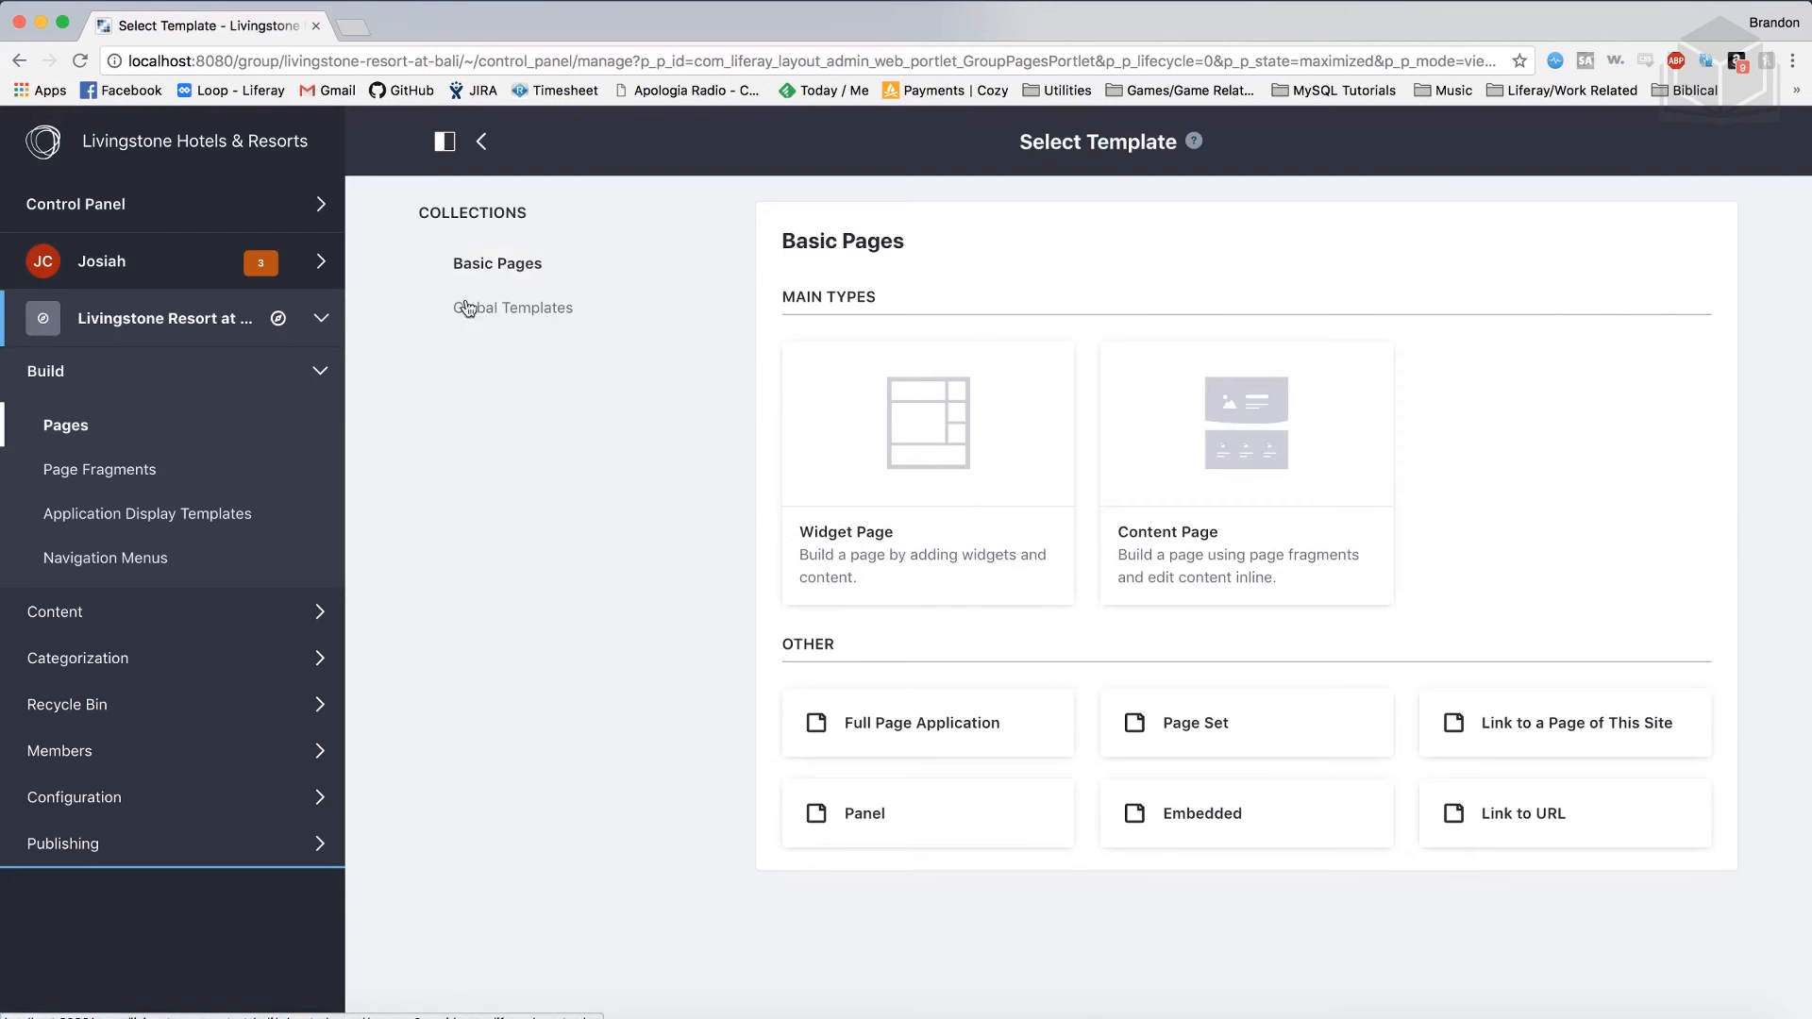
{"action": "left_click", "coordinate": [552, 324]}
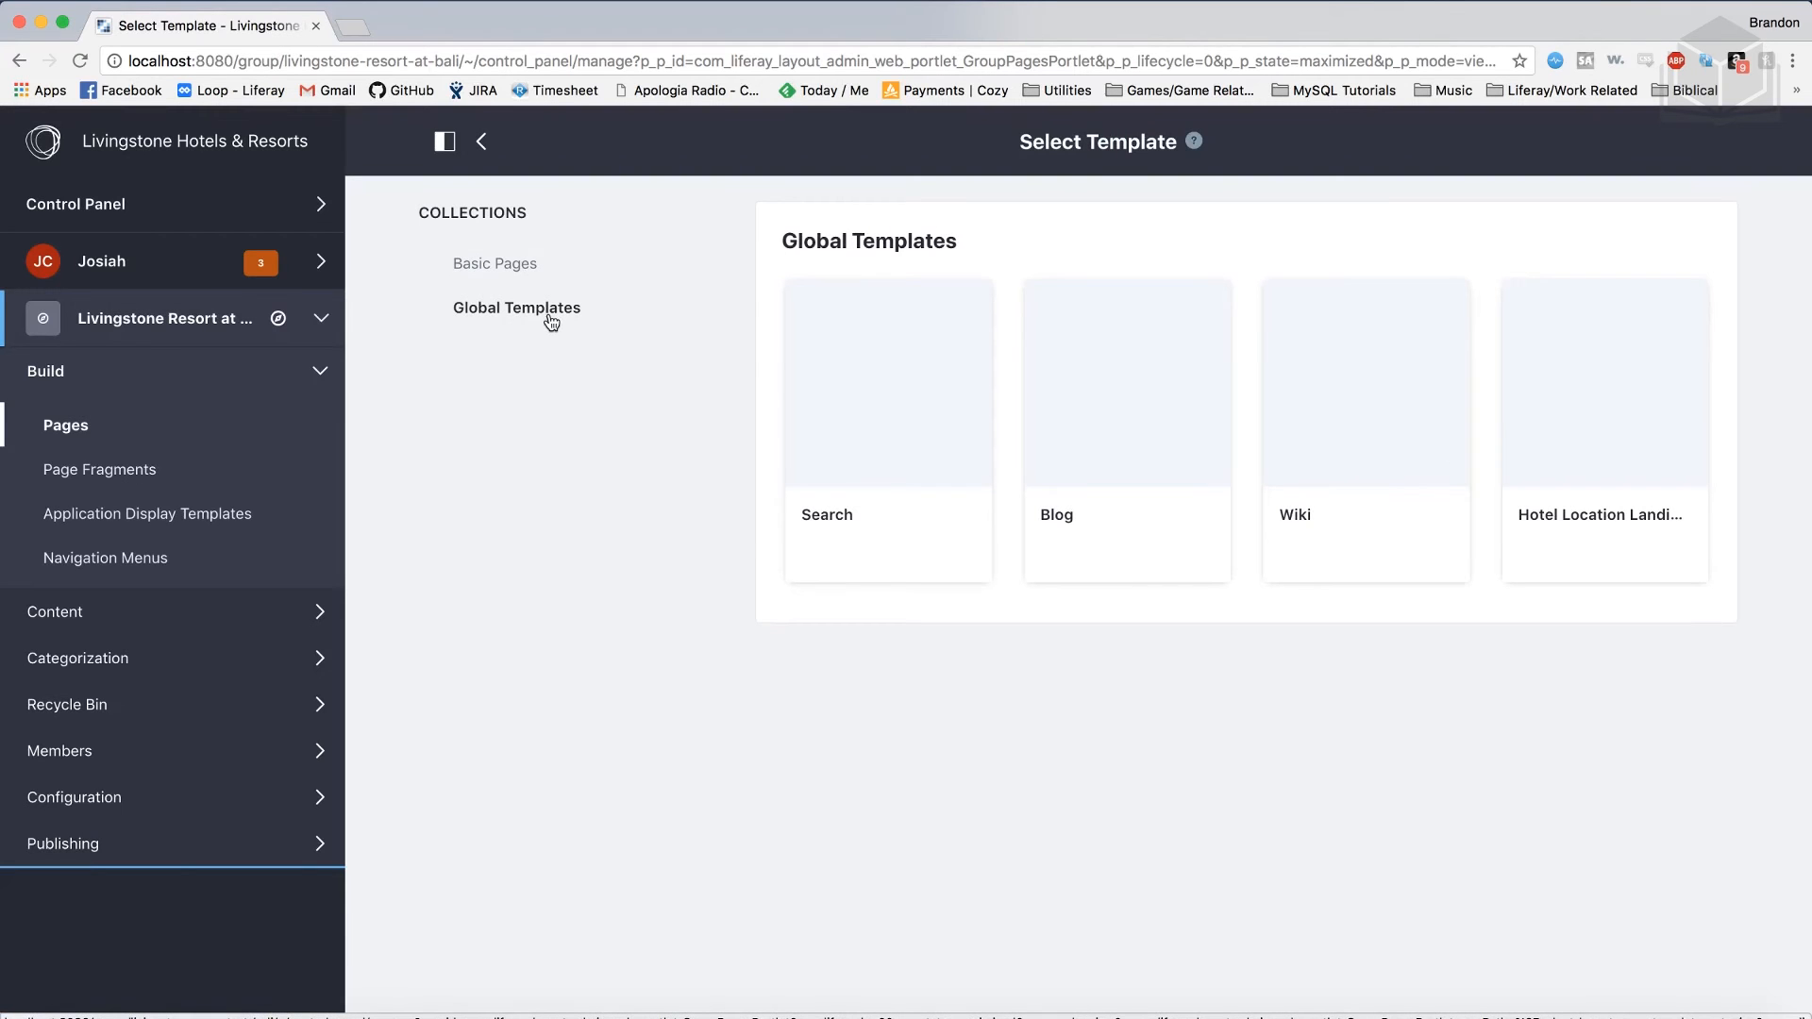
{"action": "left_click", "coordinate": [1567, 525]}
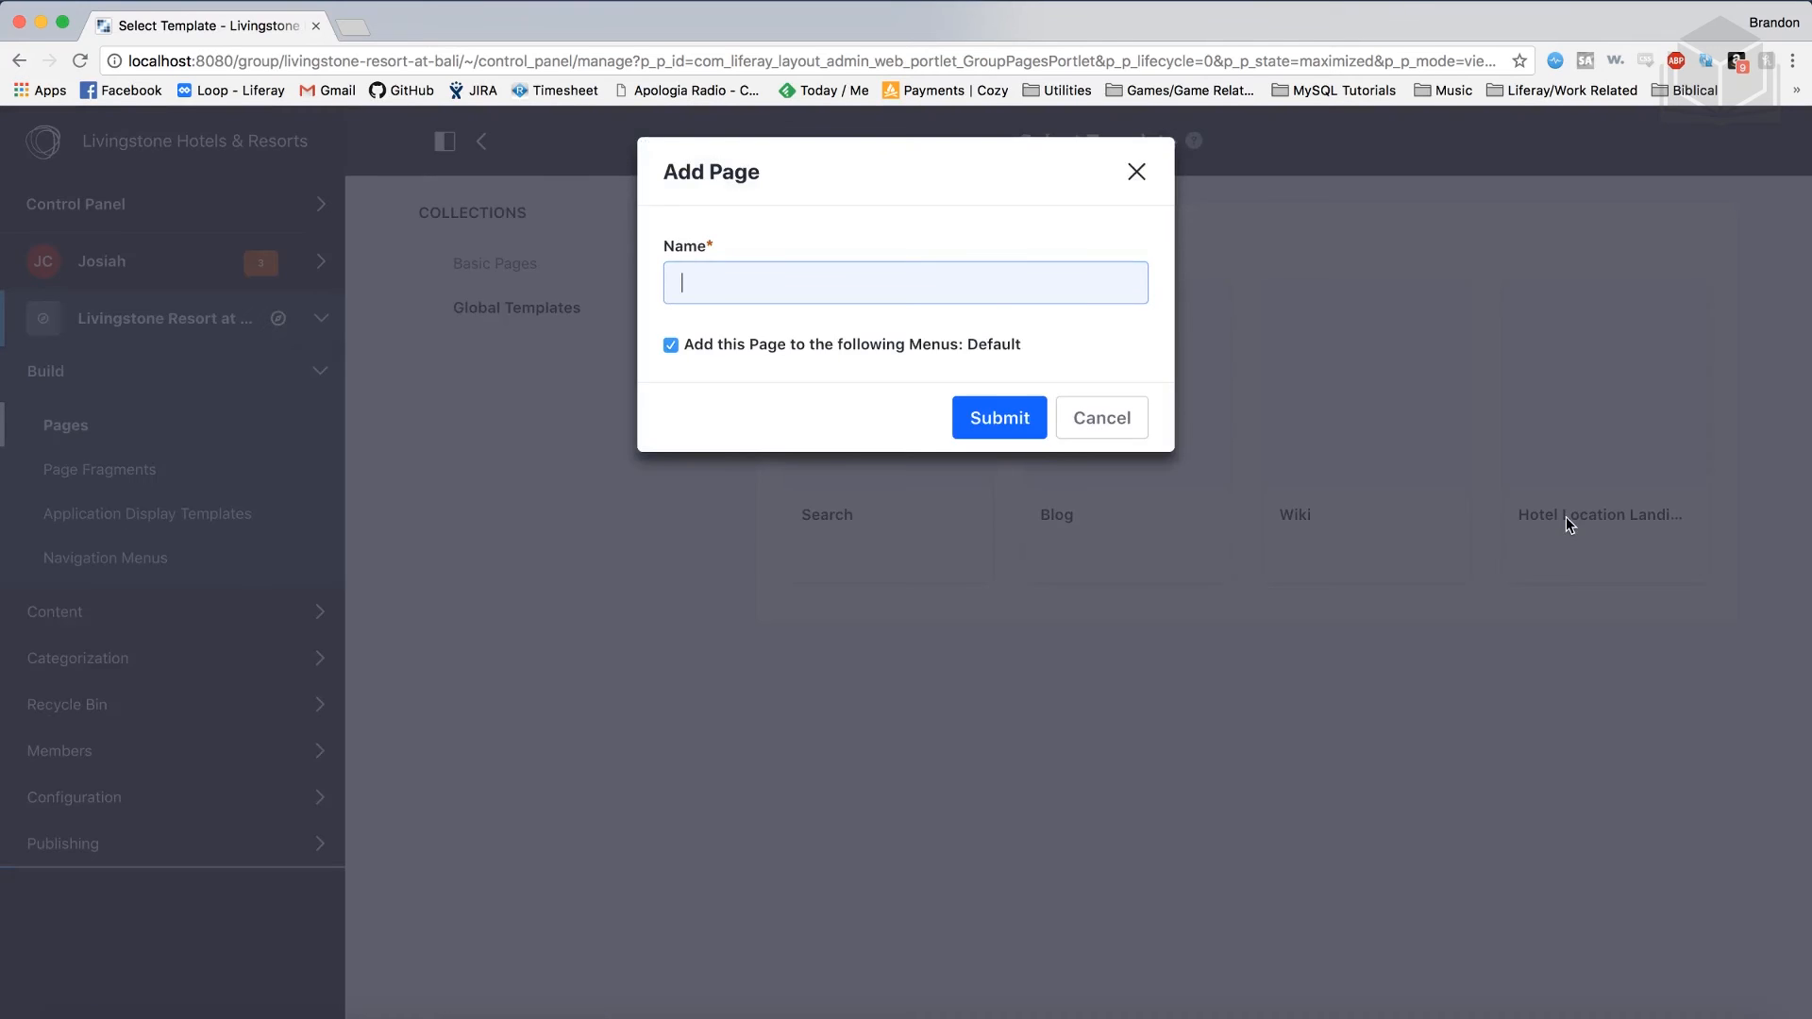
{"action": "type", "text": "Home"}
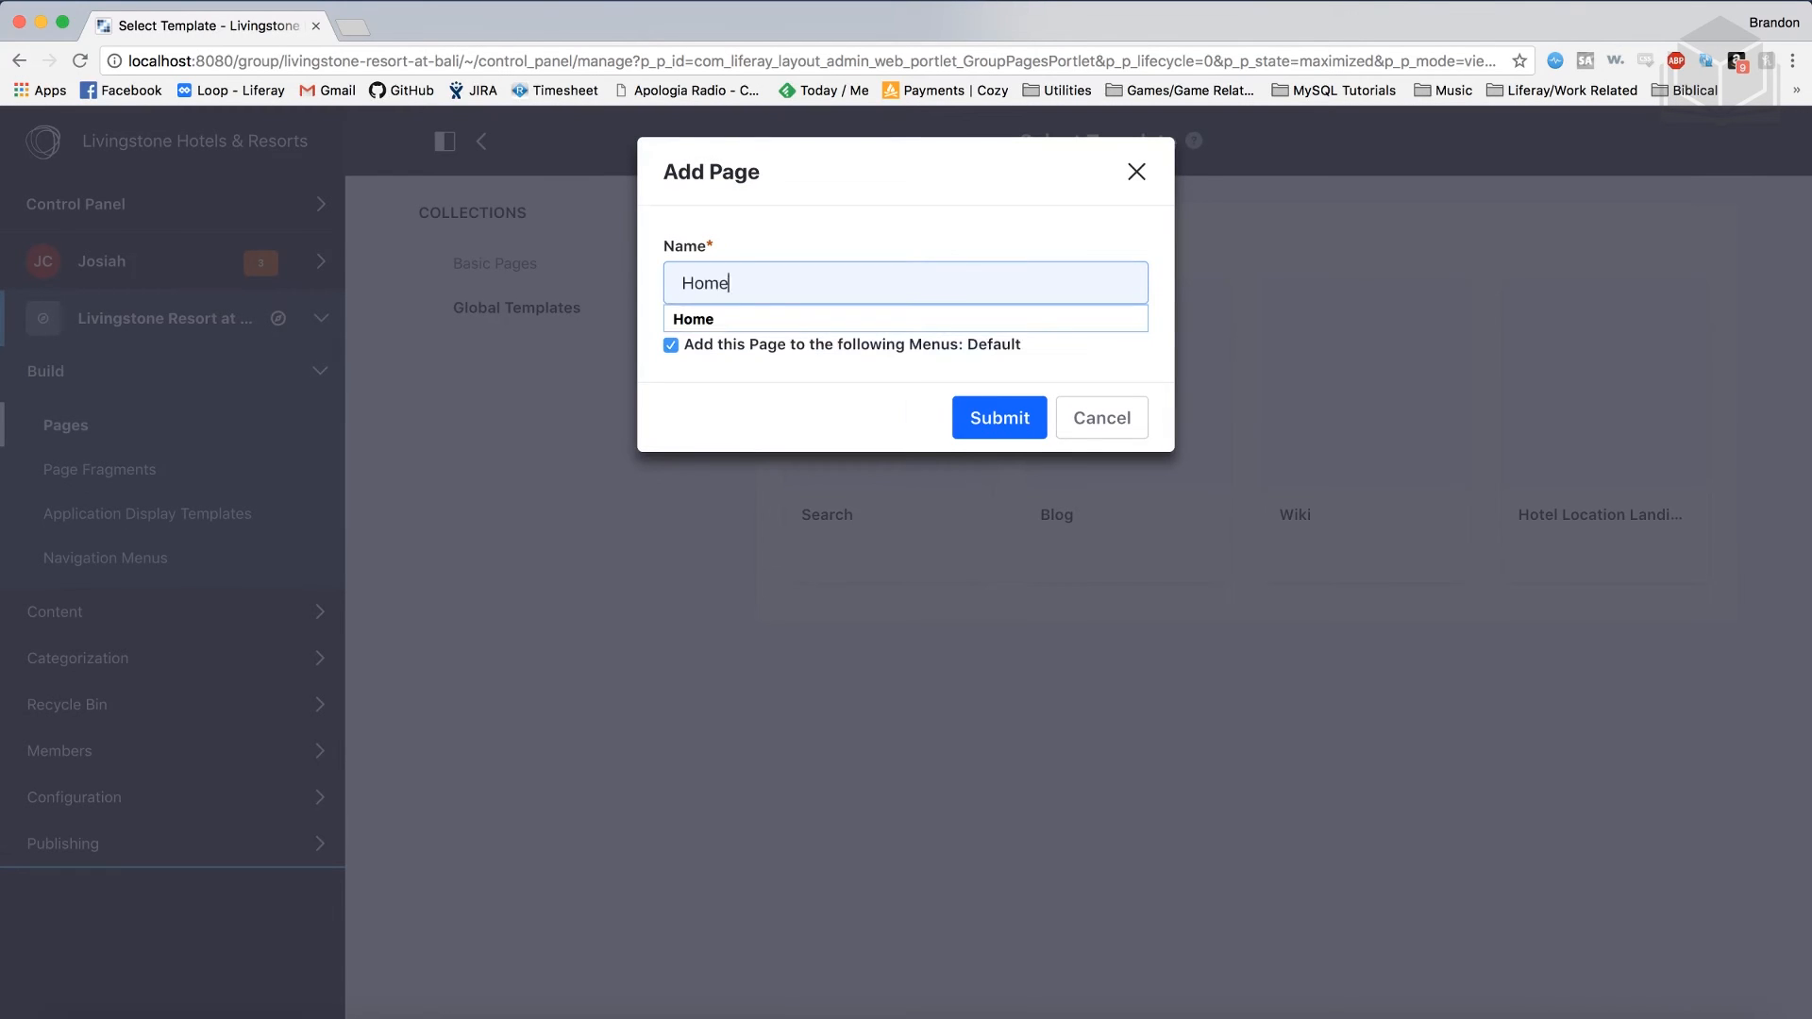
{"action": "left_click", "coordinate": [799, 404]}
{"action": "left_click", "coordinate": [988, 428]}
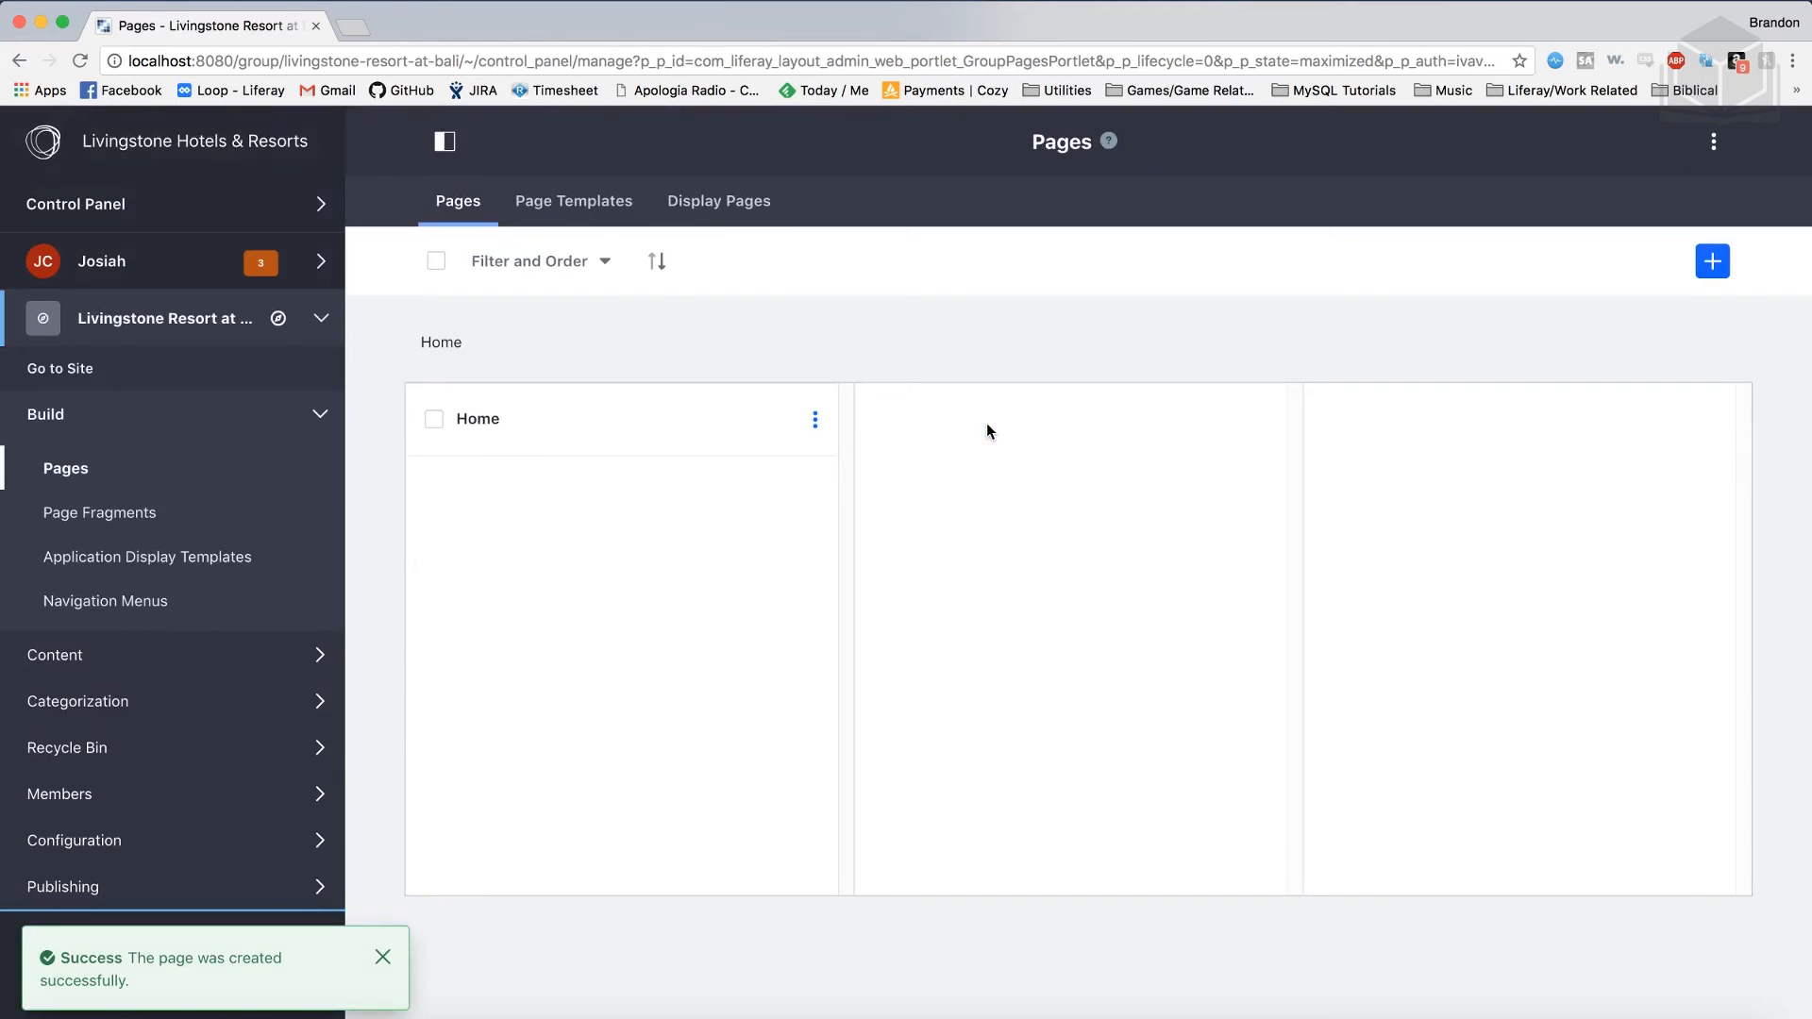
Go to the Bali resort site and look over its Home page.
{"action": "left_click", "coordinate": [61, 369]}
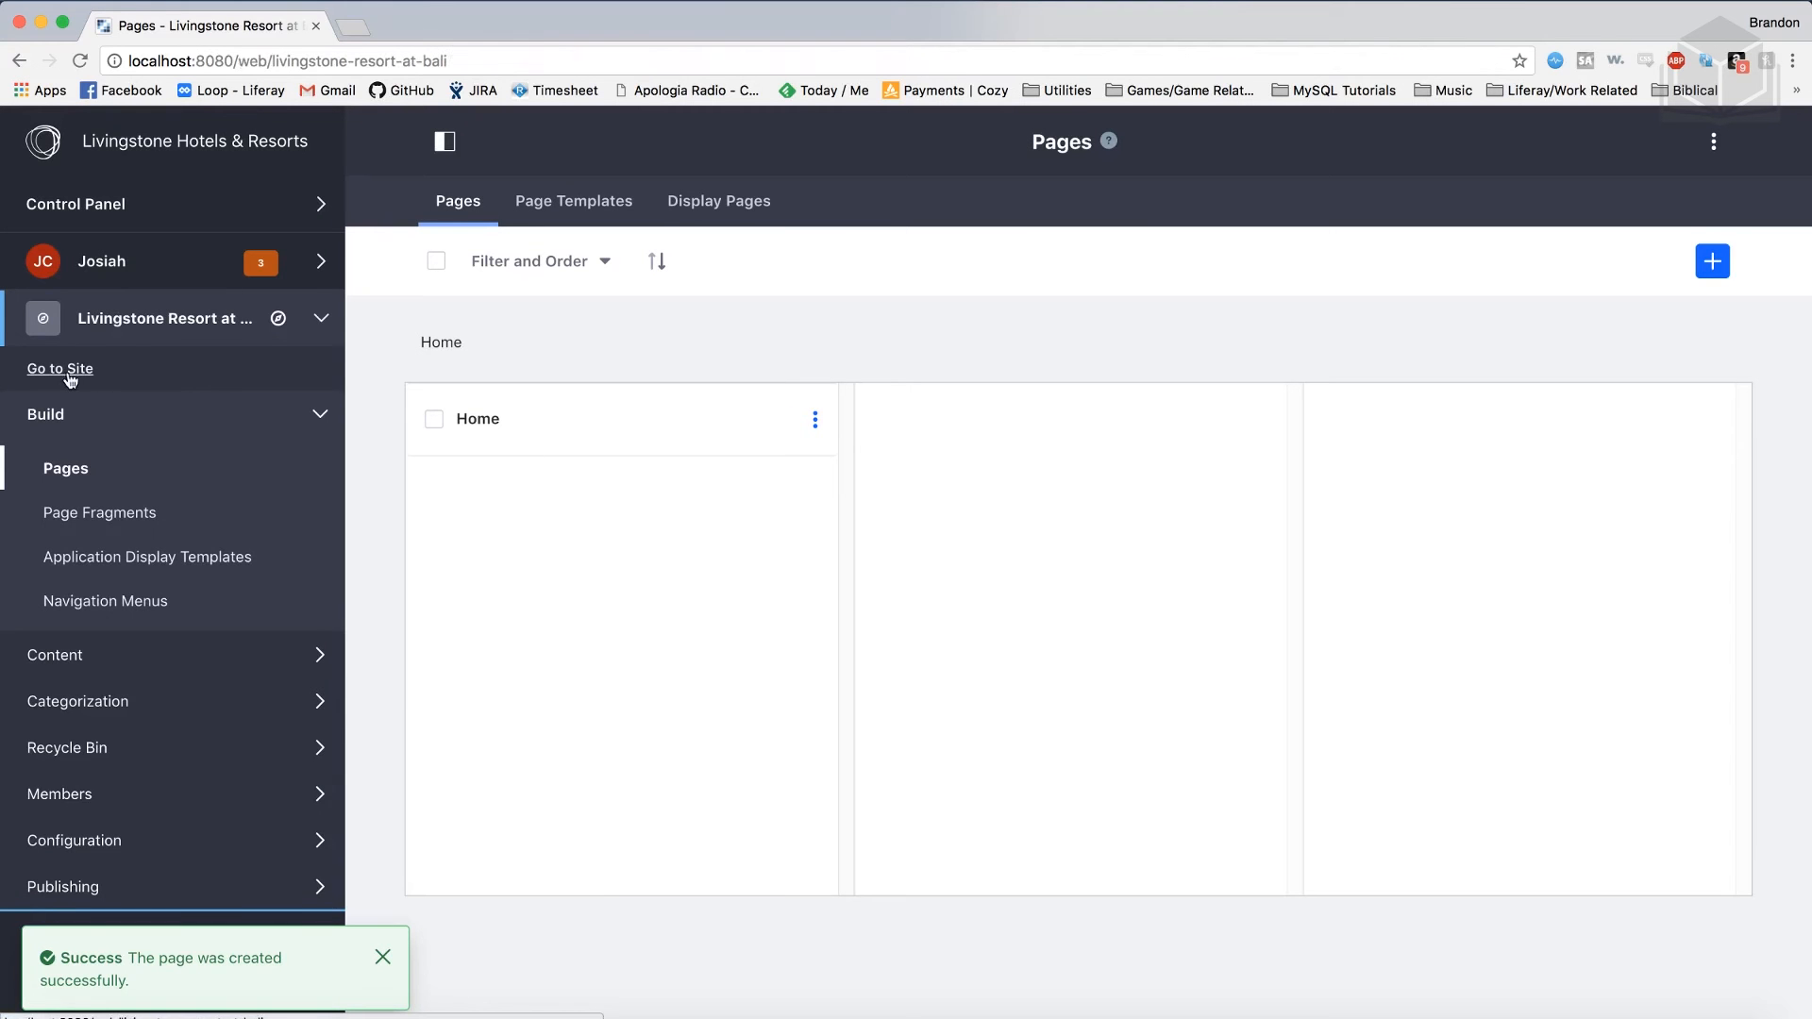
{"action": "scroll", "coordinate": [1045, 459], "scroll_direction": "up", "scroll_amount": 4}
{"action": "scroll", "coordinate": [1045, 458], "scroll_direction": "down", "scroll_amount": 3}
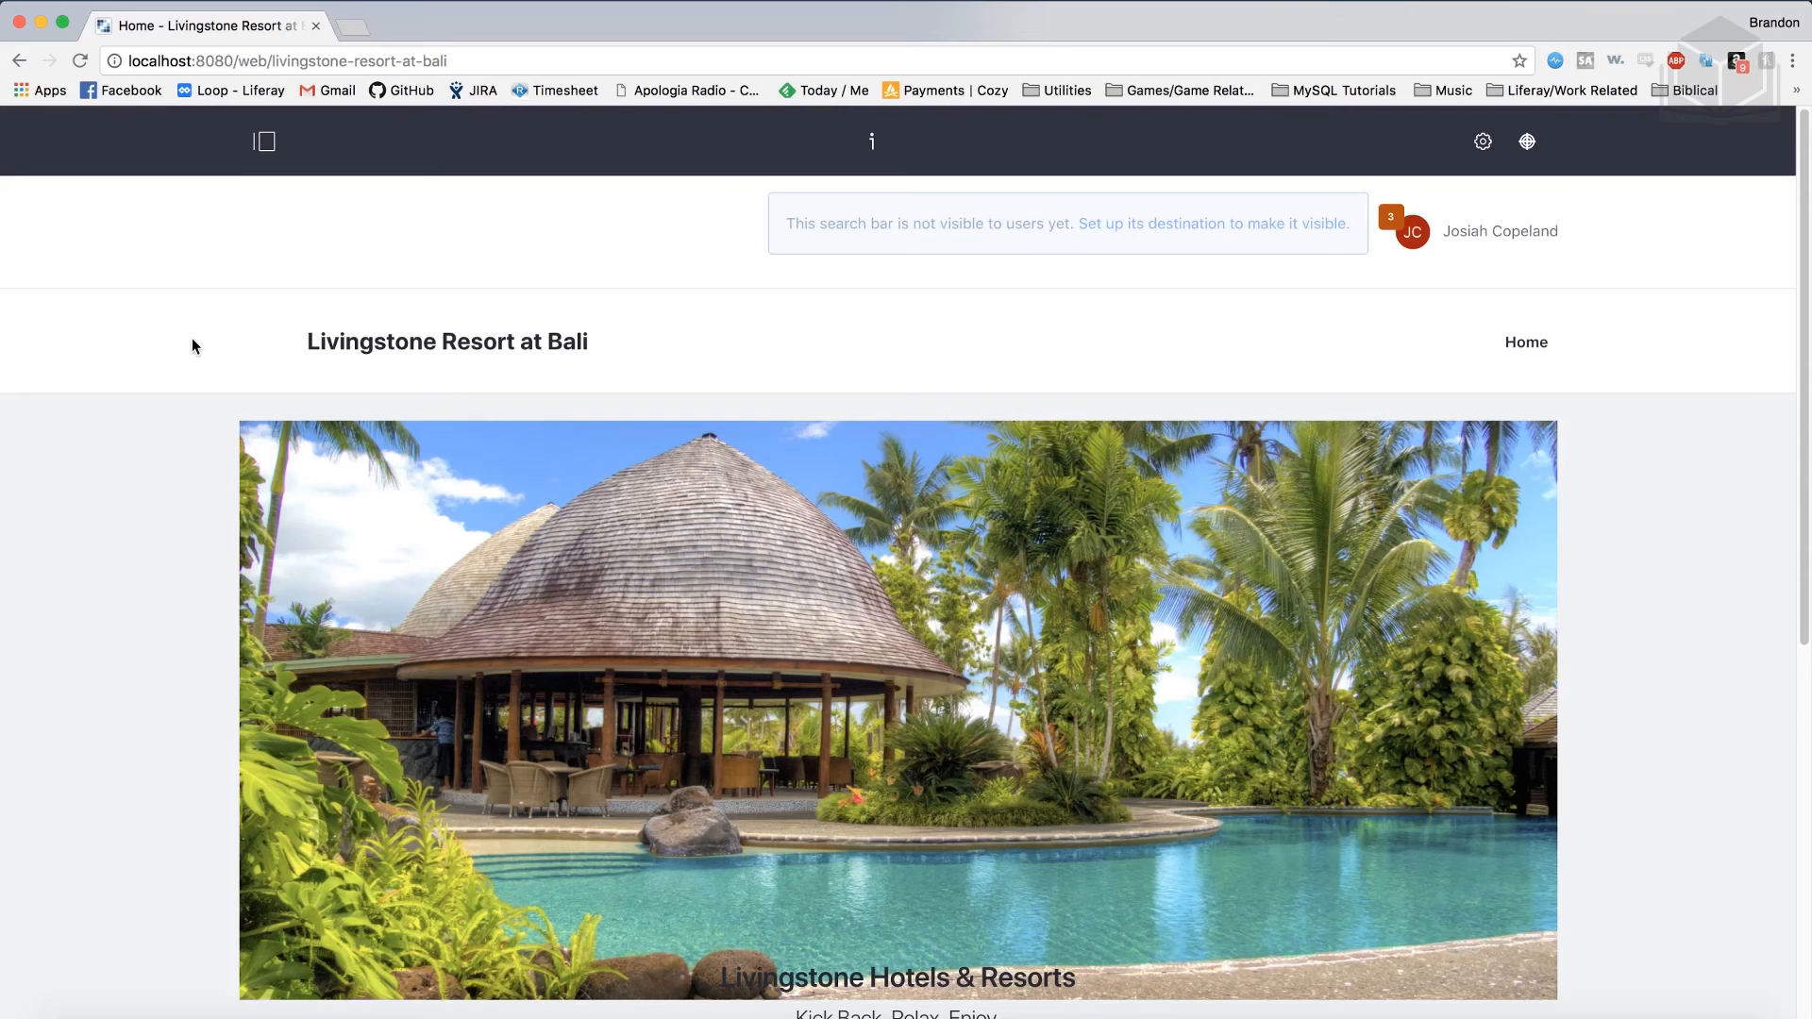
Create a child site of Livingstone Hotels & Resorts from the Blank Site template, named Livingstone Resort at Barcelona.
{"action": "left_click", "coordinate": [265, 142]}
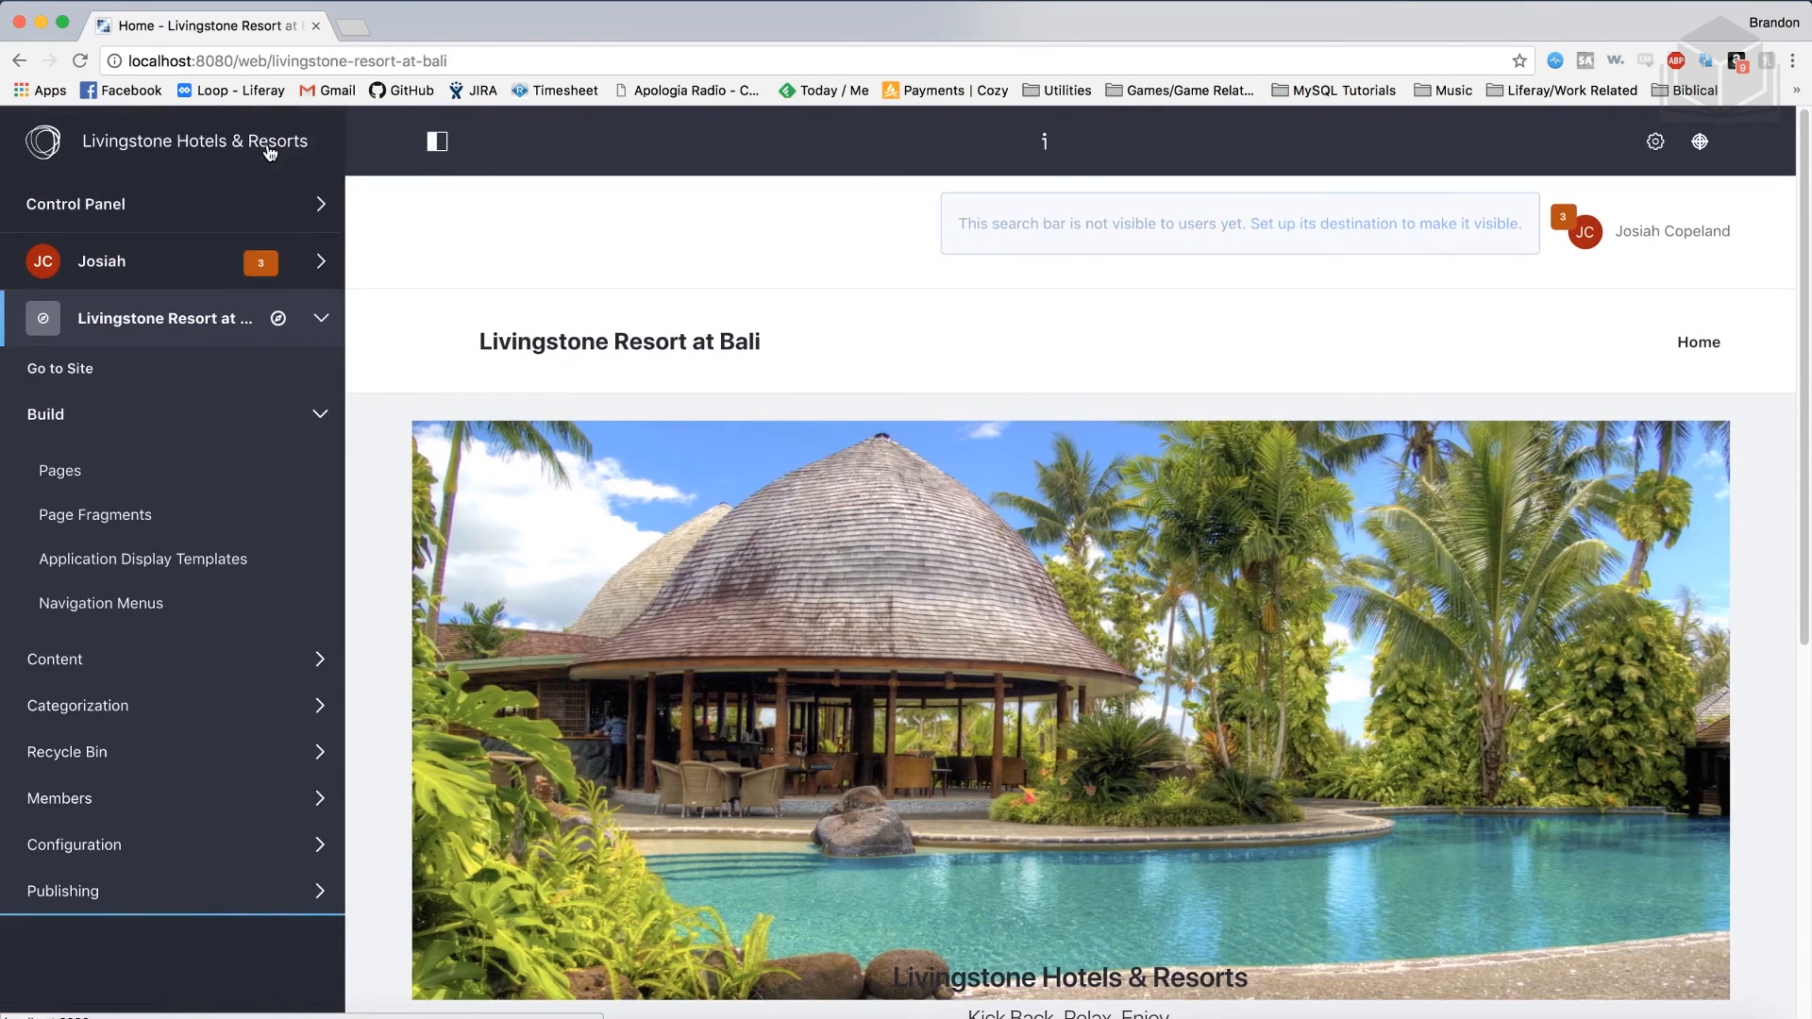
{"action": "left_click", "coordinate": [216, 220]}
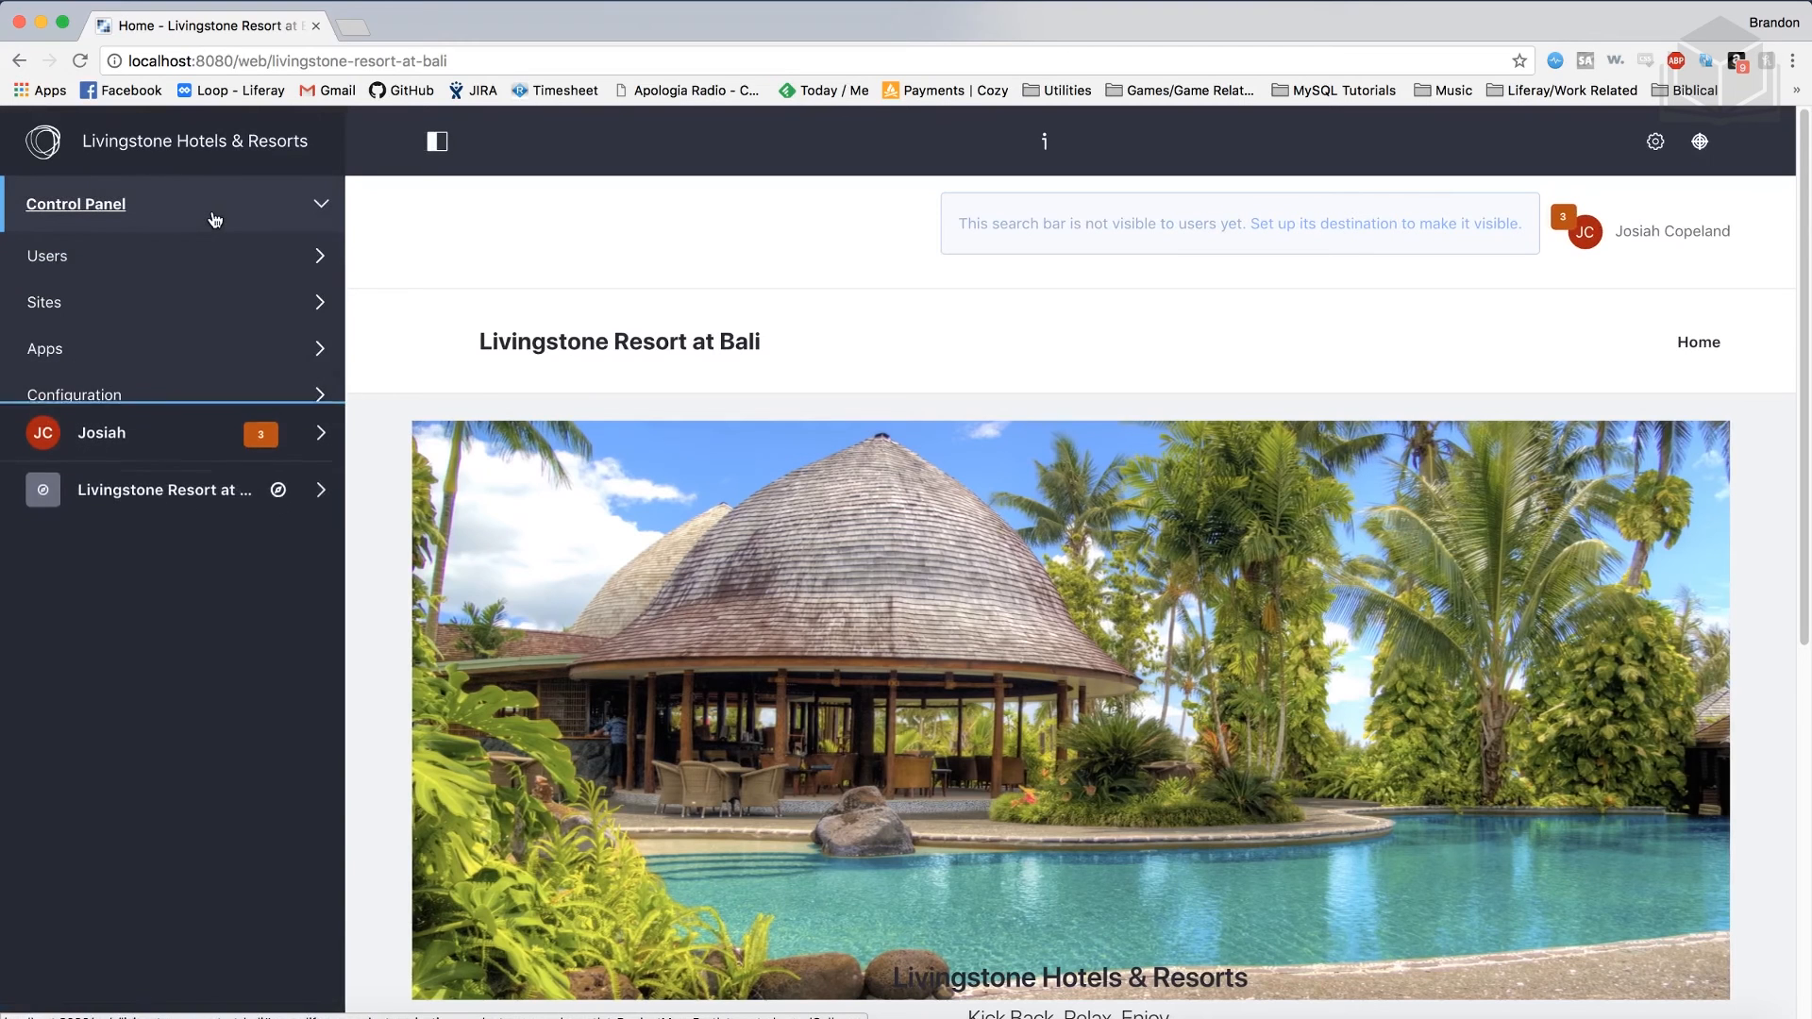
{"action": "left_click", "coordinate": [147, 315]}
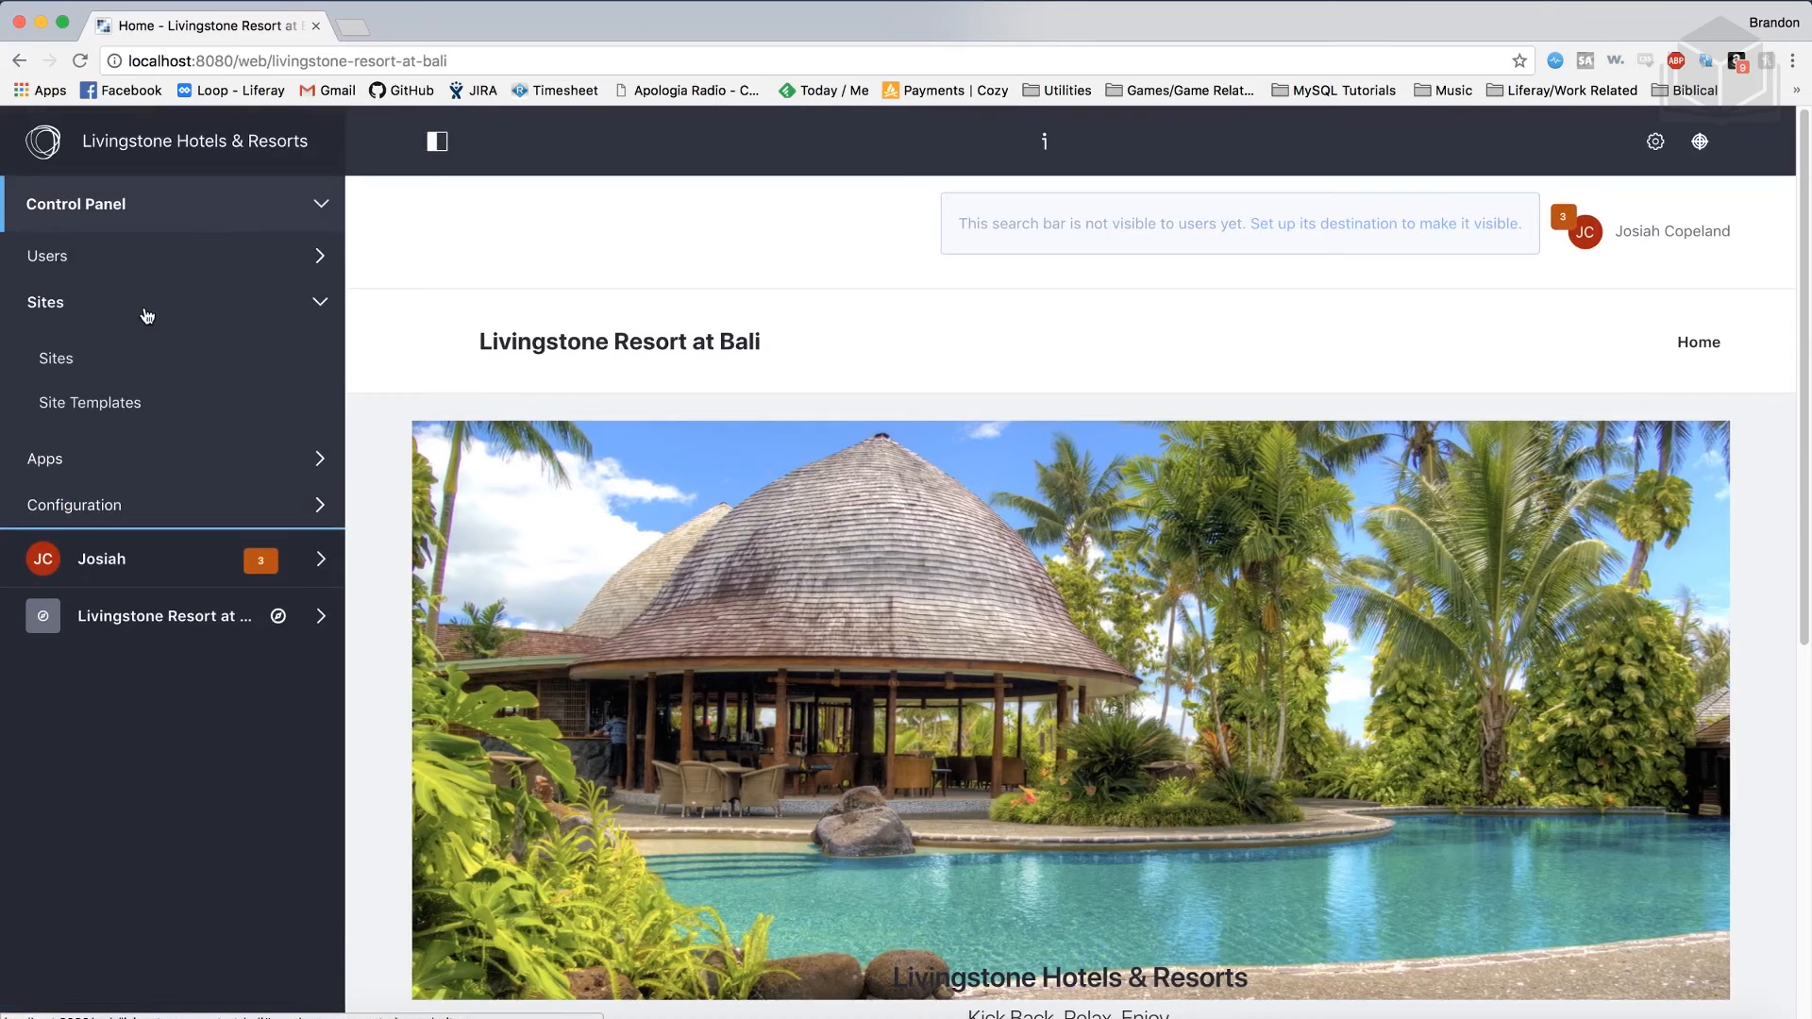
{"action": "left_click", "coordinate": [54, 369]}
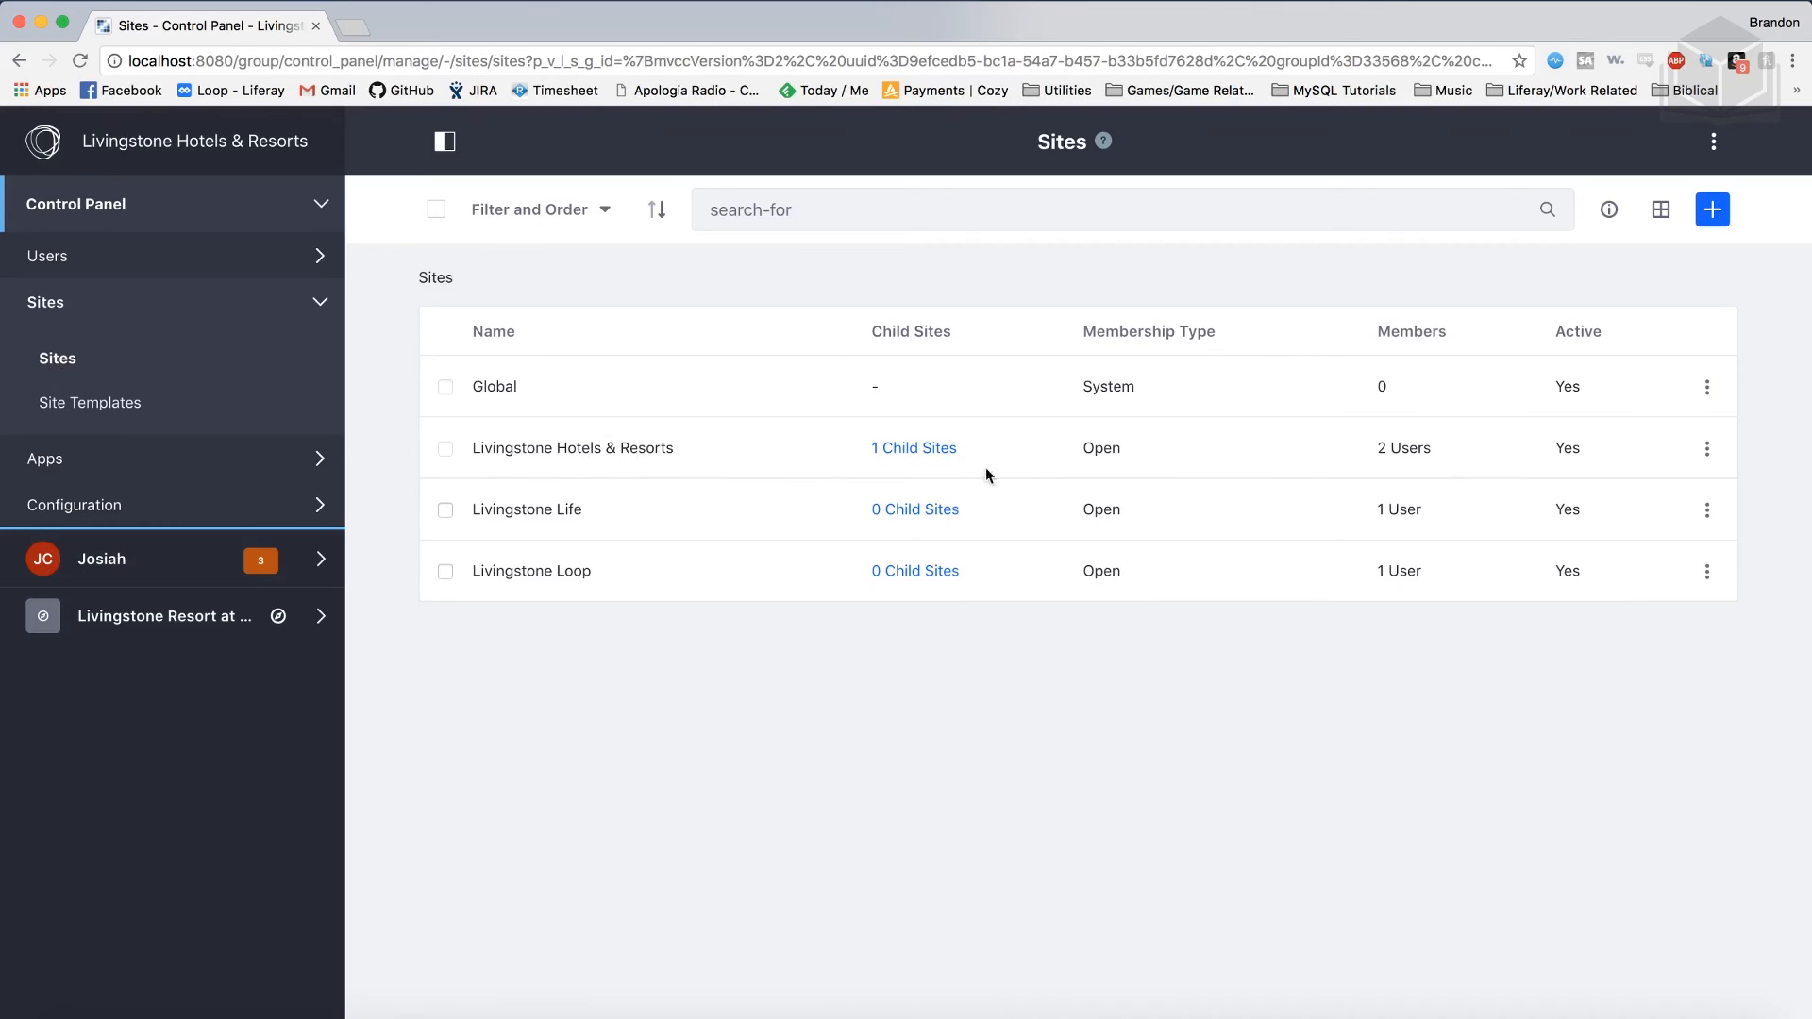
{"action": "left_click", "coordinate": [1706, 450]}
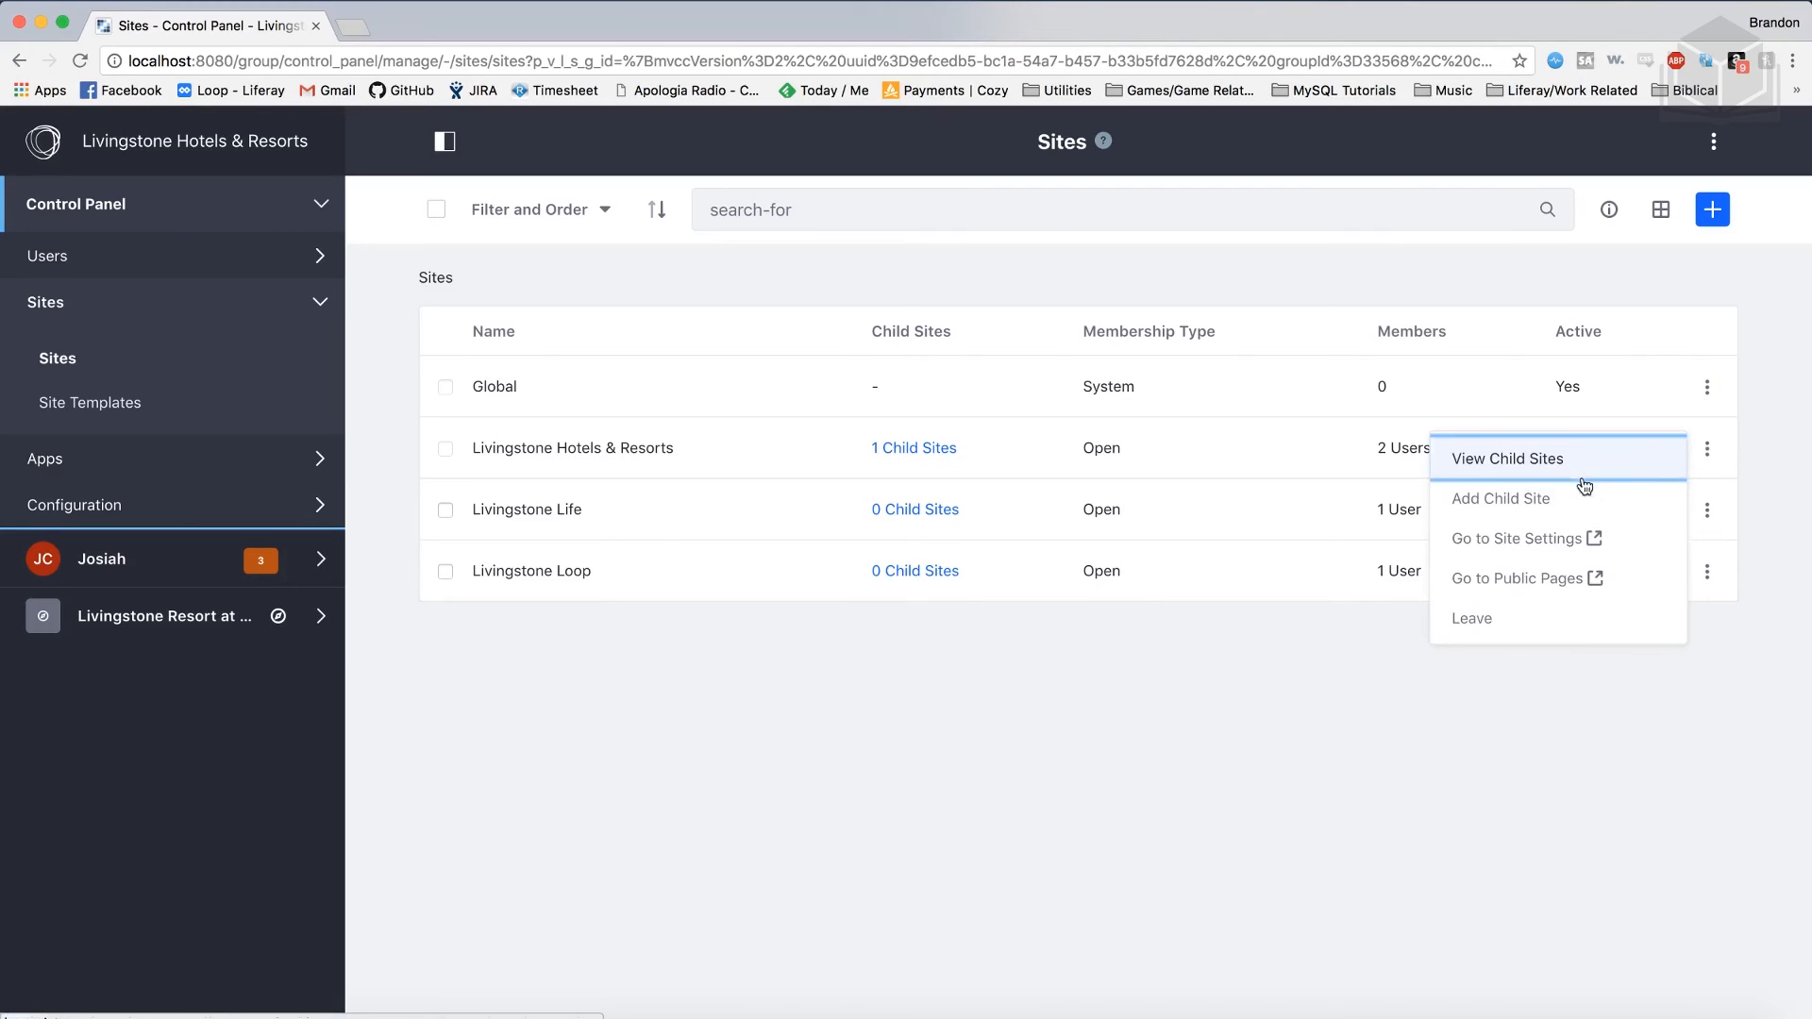
{"action": "left_click", "coordinate": [1533, 505]}
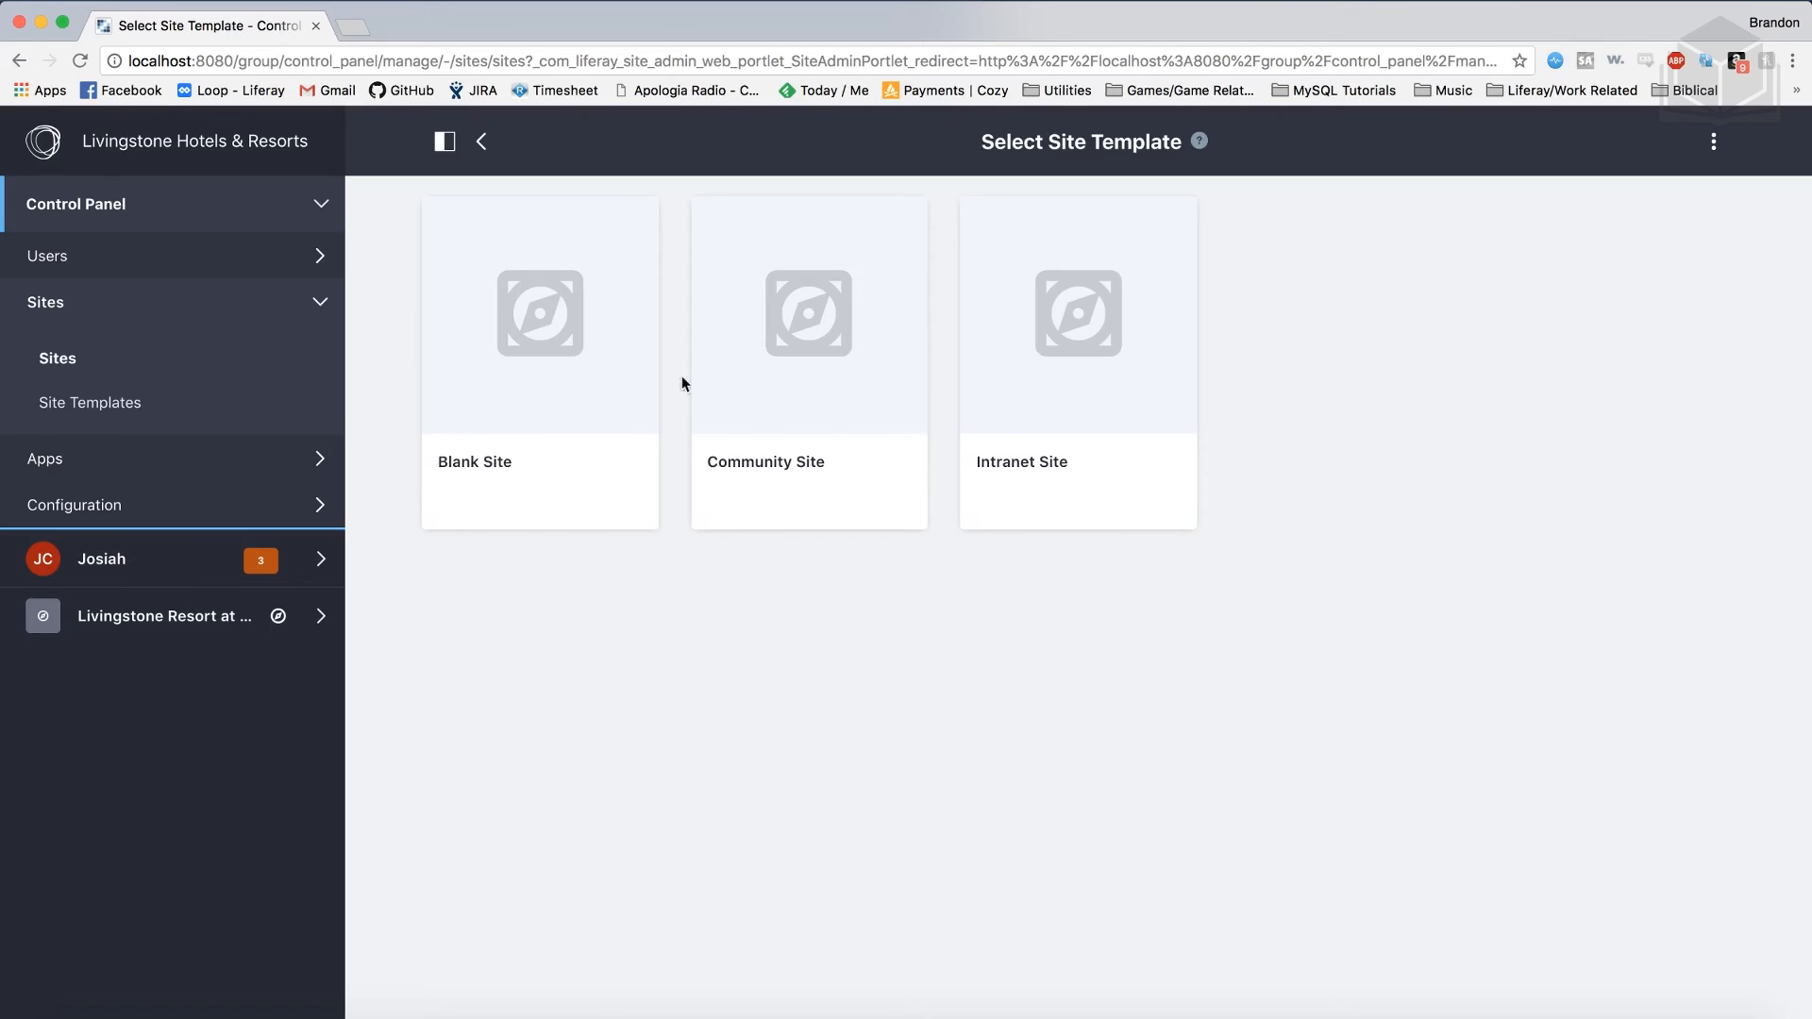
{"action": "left_click", "coordinate": [507, 466]}
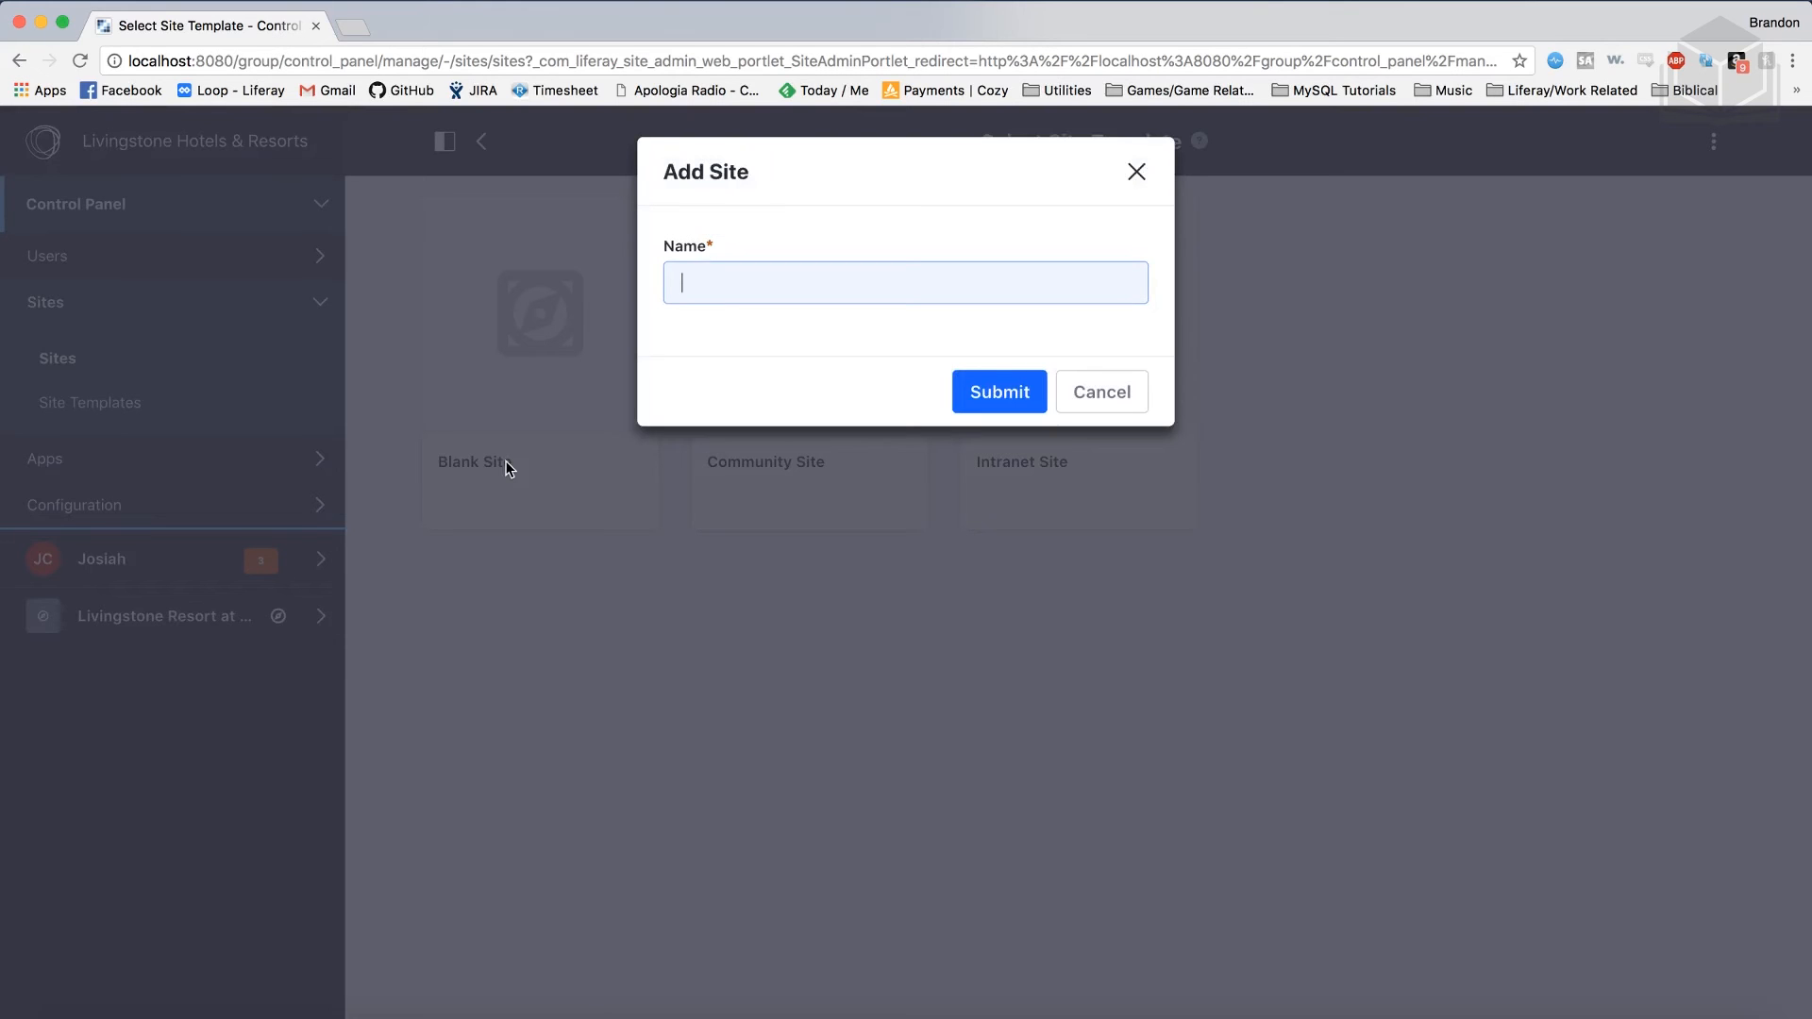
{"action": "type", "text": "Livingstone Resort at Barcelona"}
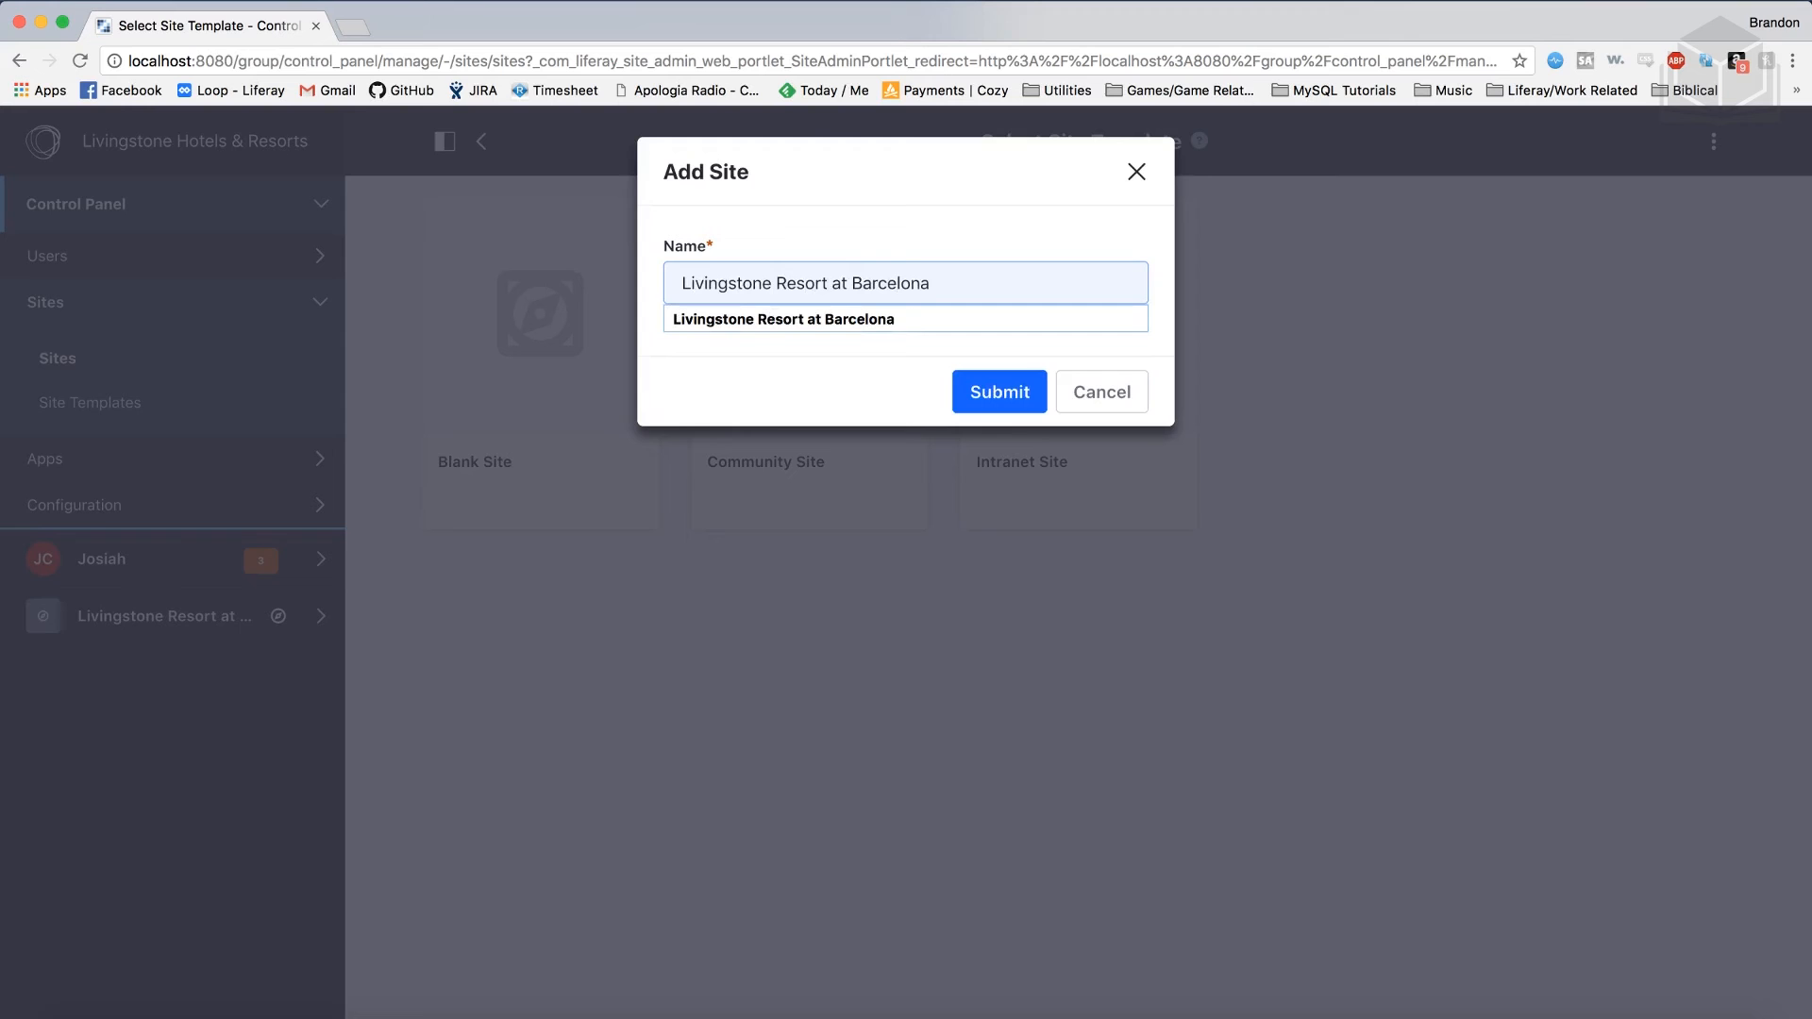
{"action": "left_click", "coordinate": [970, 390]}
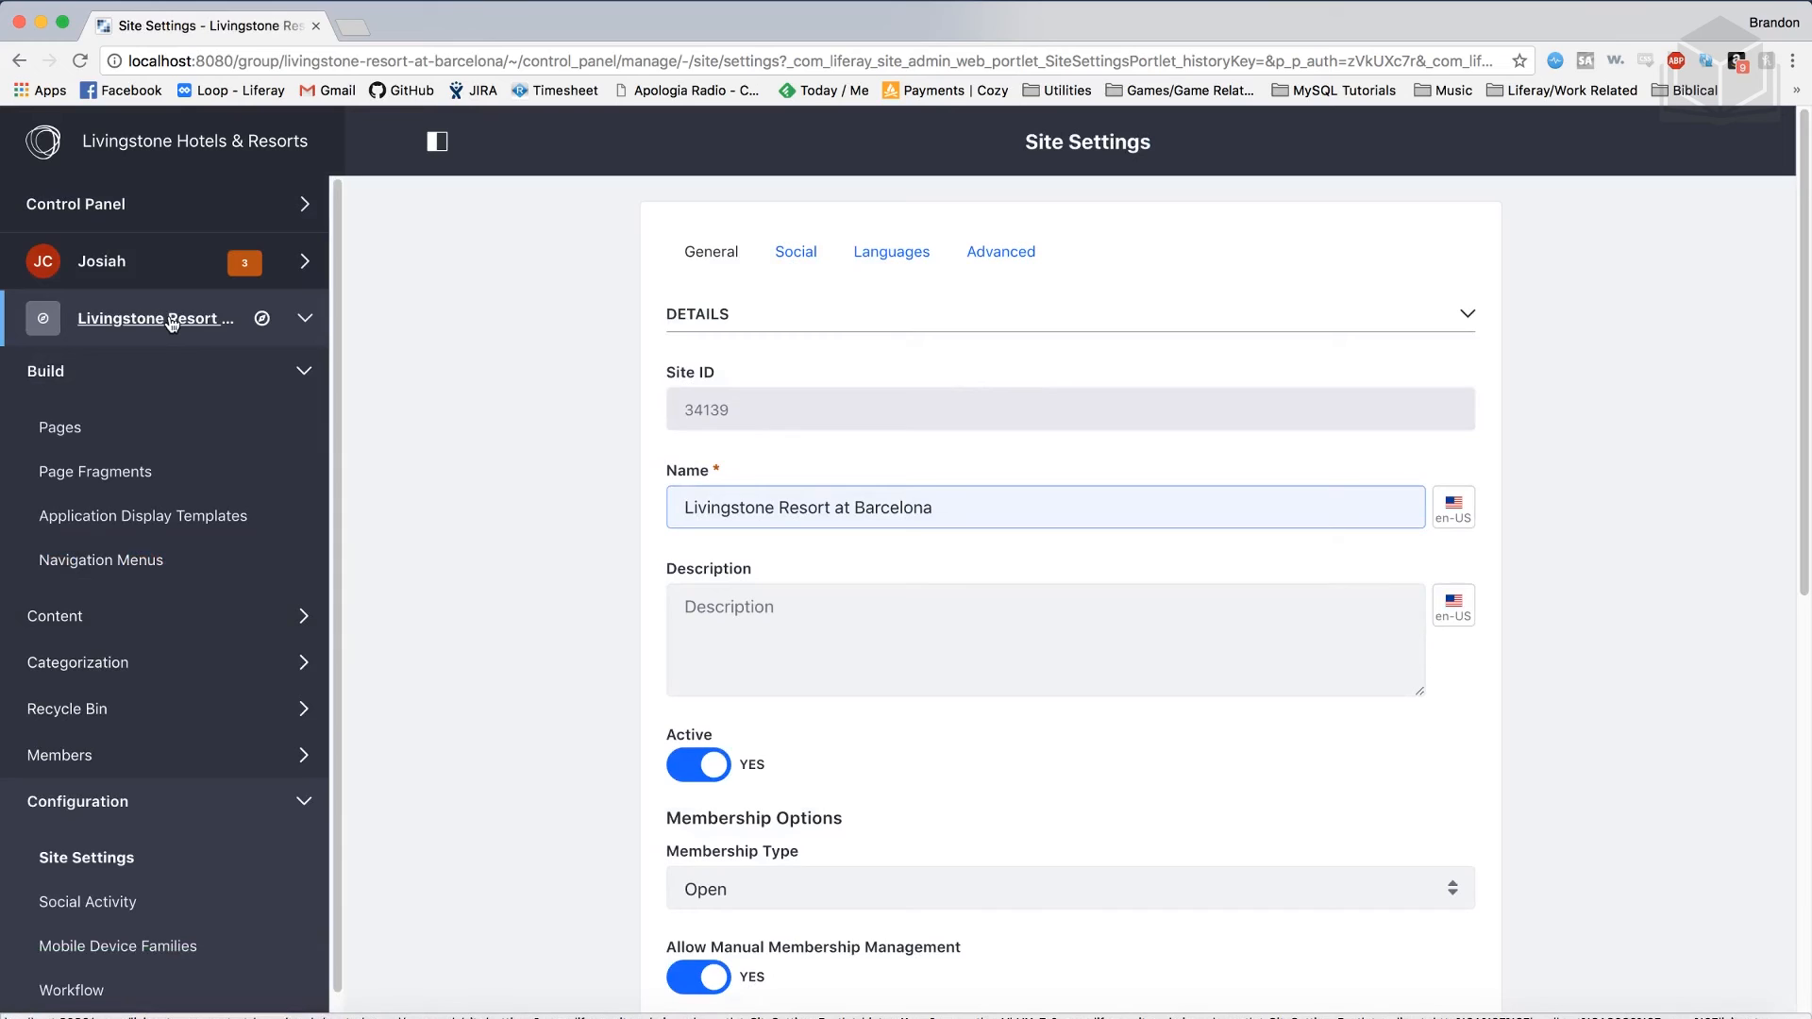
Add a page named Home to the Barcelona site from the Hotel Location Landing Page global template.
{"action": "left_click", "coordinate": [62, 431]}
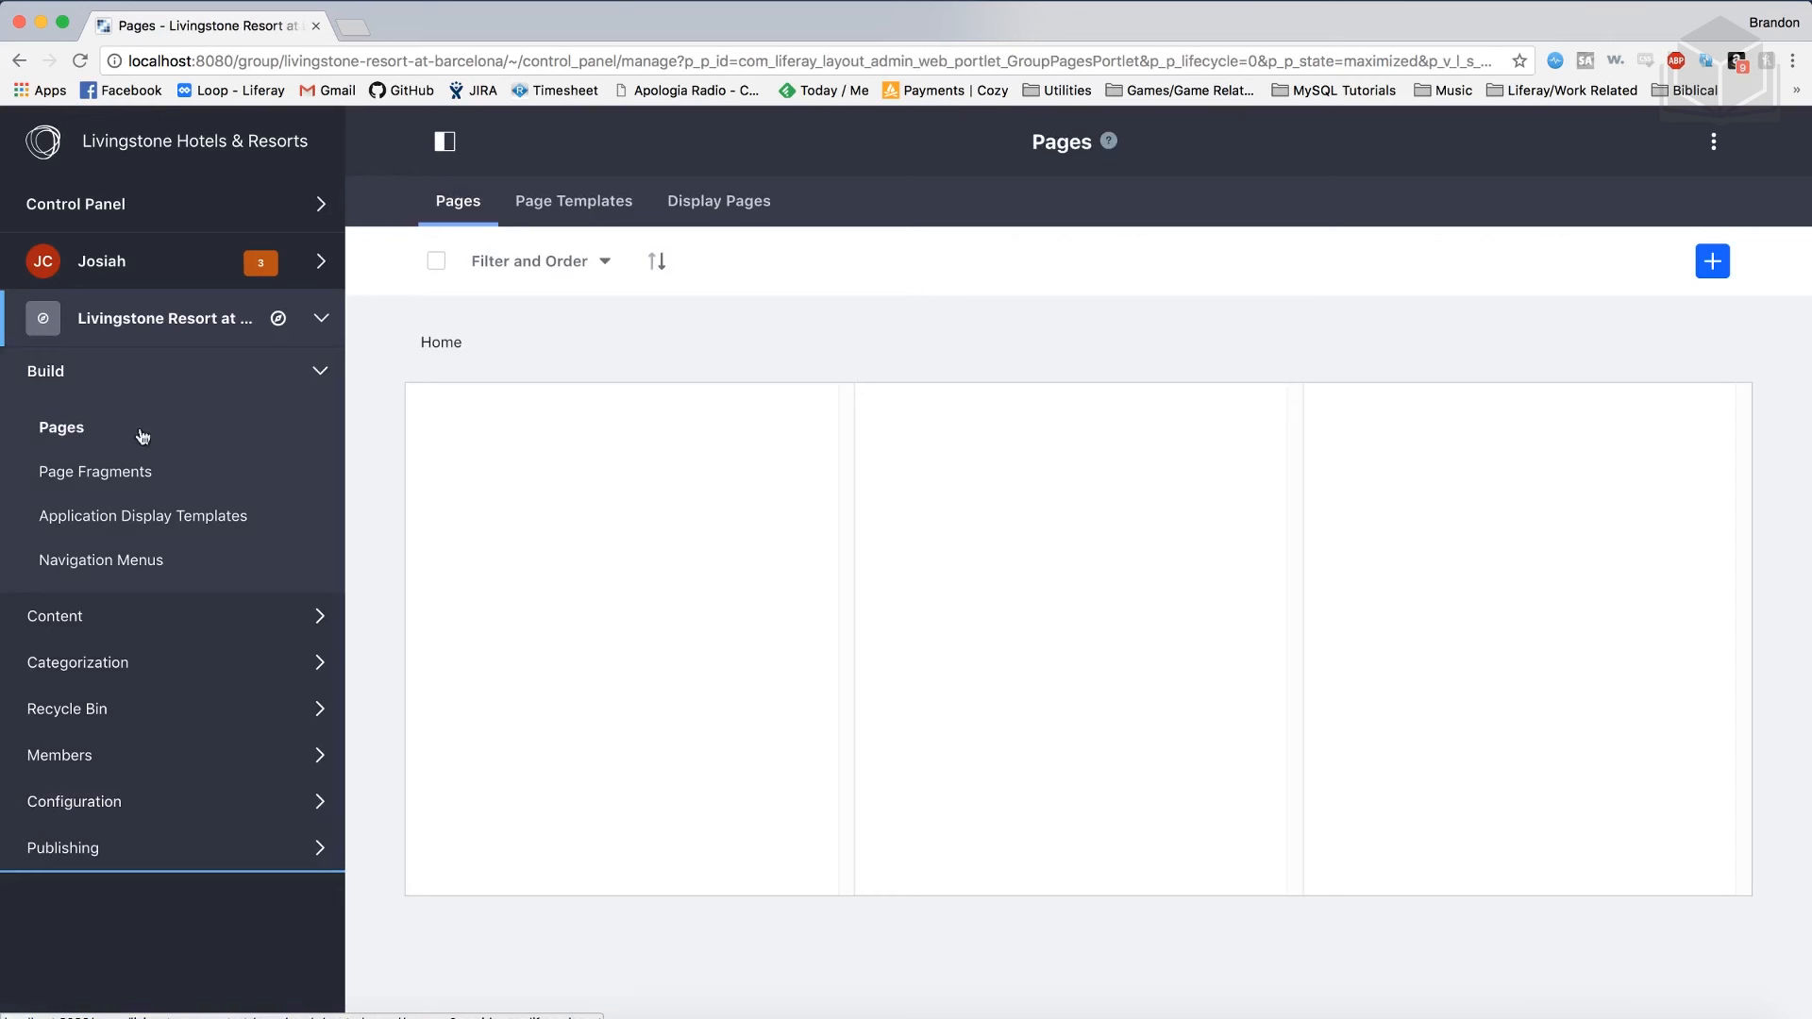
{"action": "left_click", "coordinate": [1711, 262]}
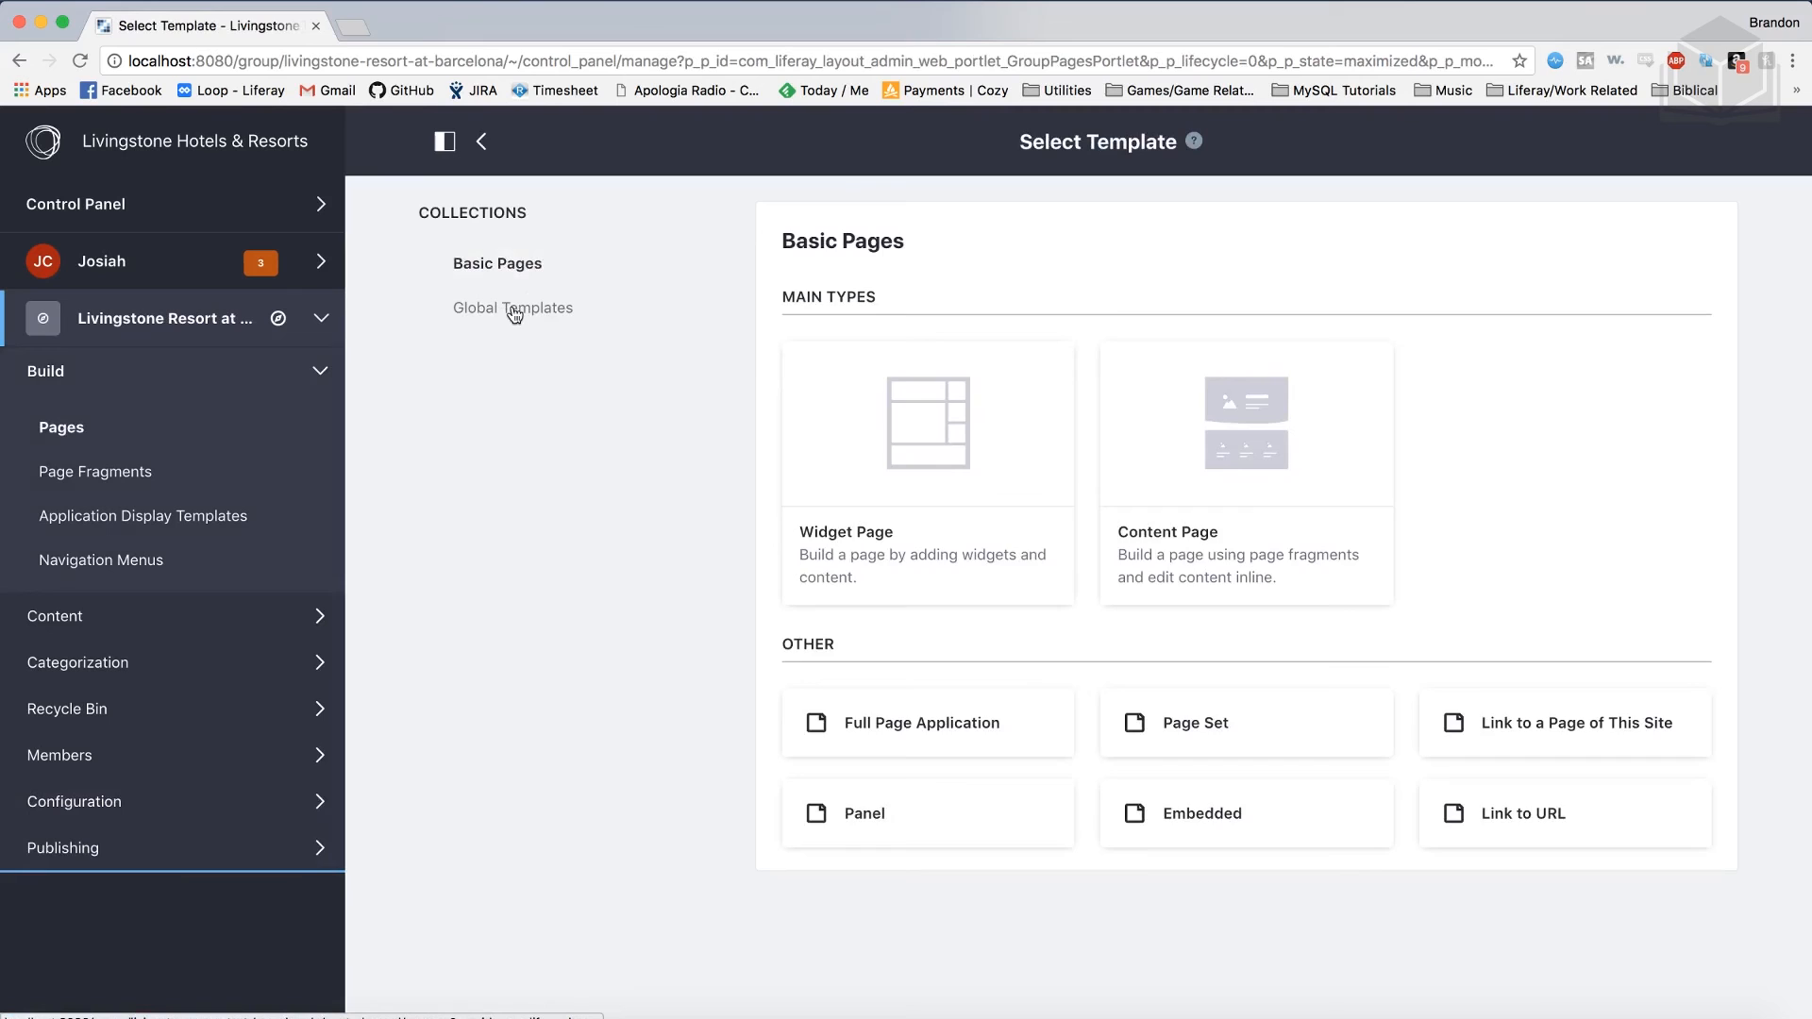
{"action": "left_click", "coordinate": [515, 312]}
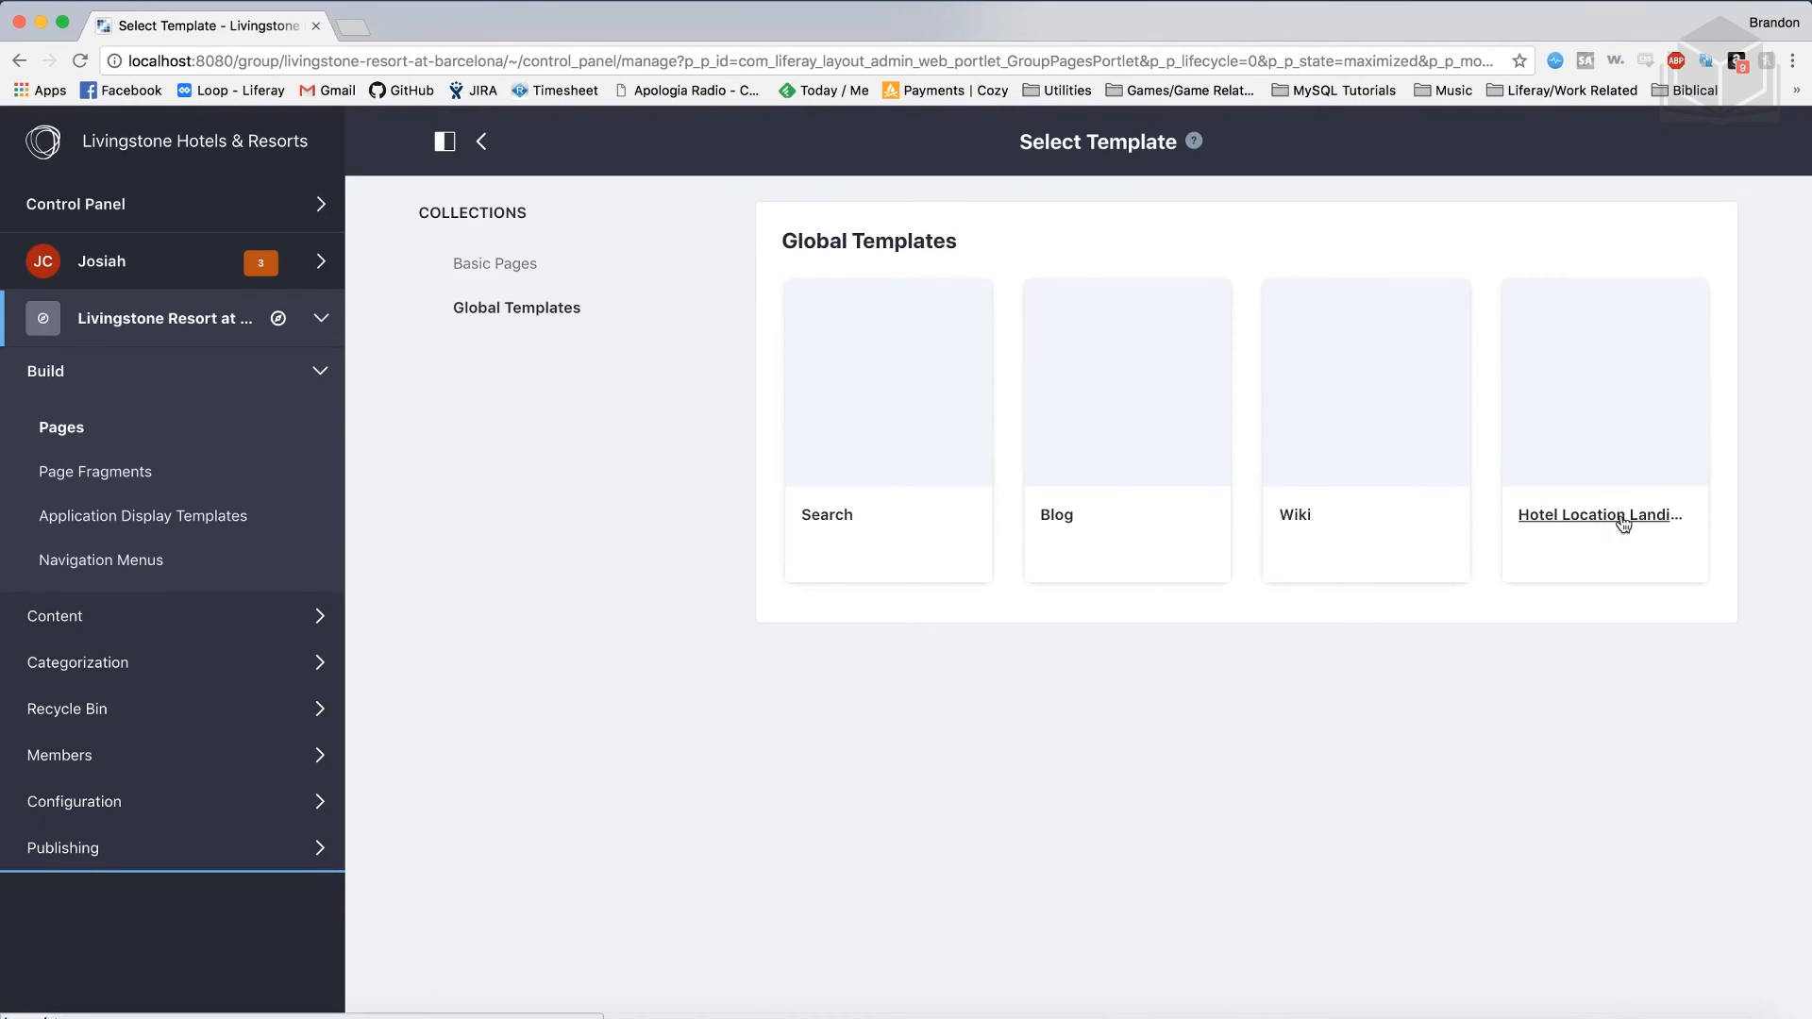
{"action": "left_click", "coordinate": [1562, 525]}
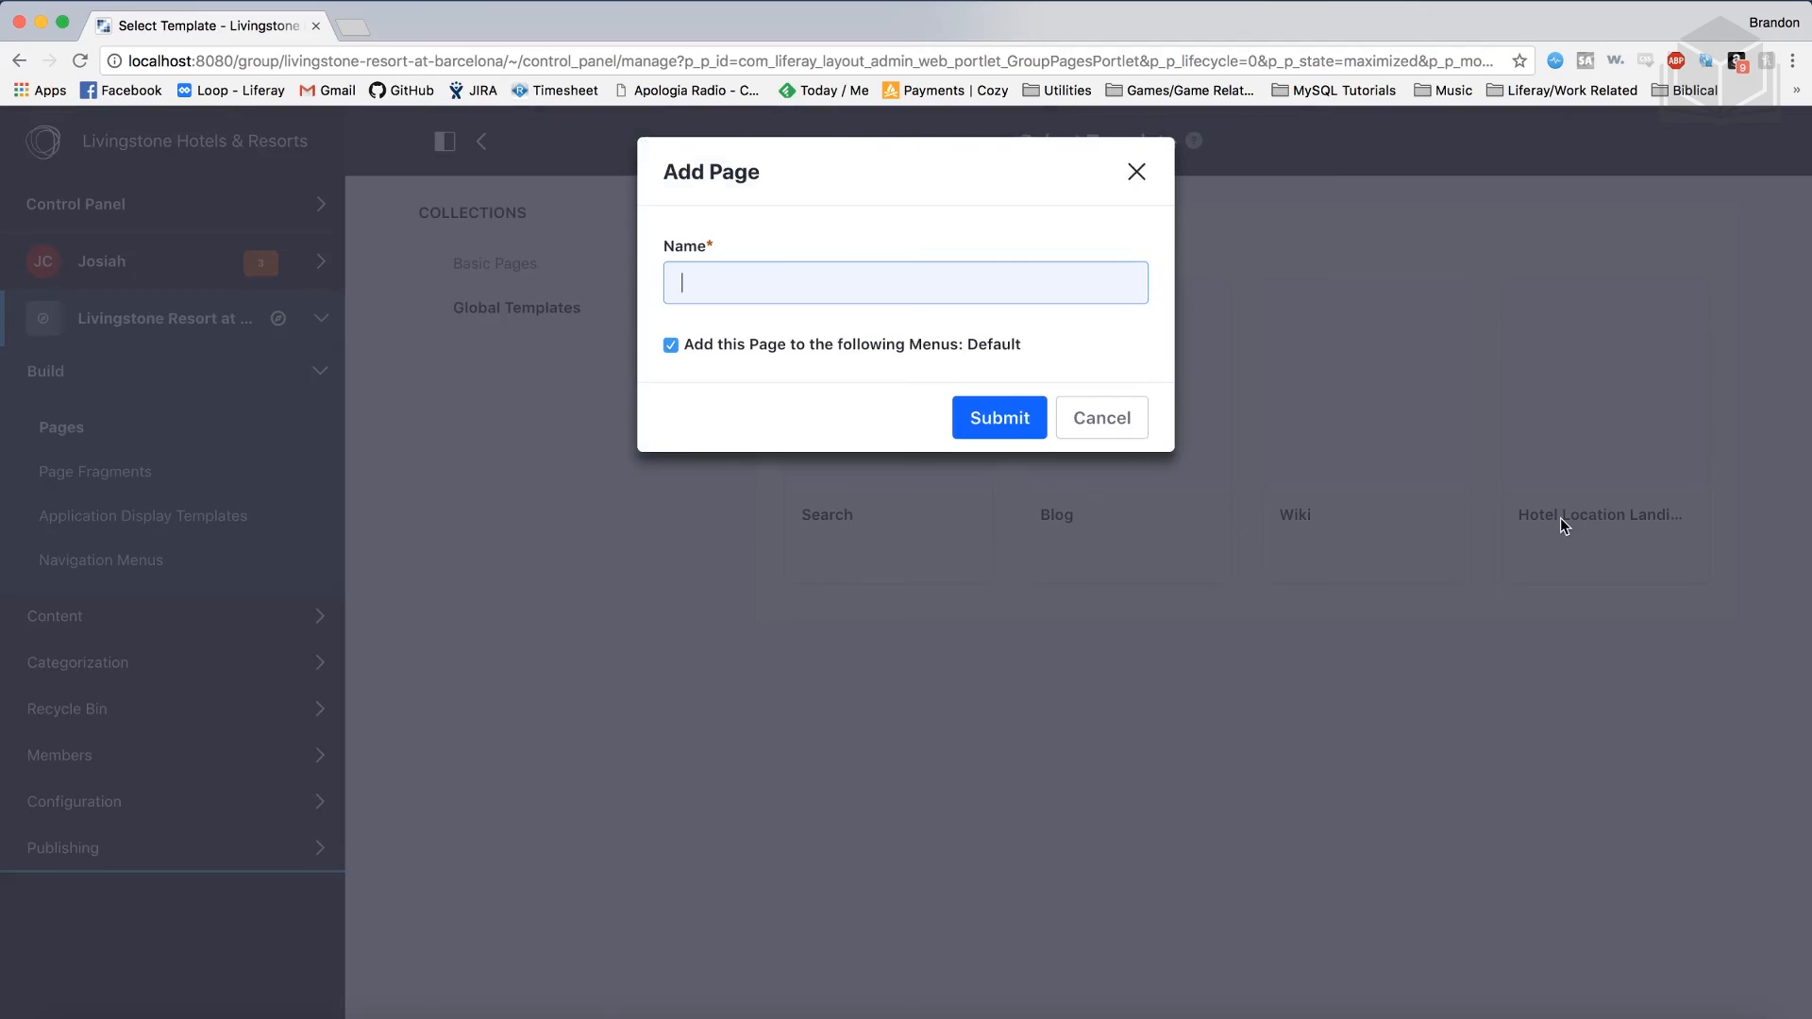
{"action": "type", "text": "Home"}
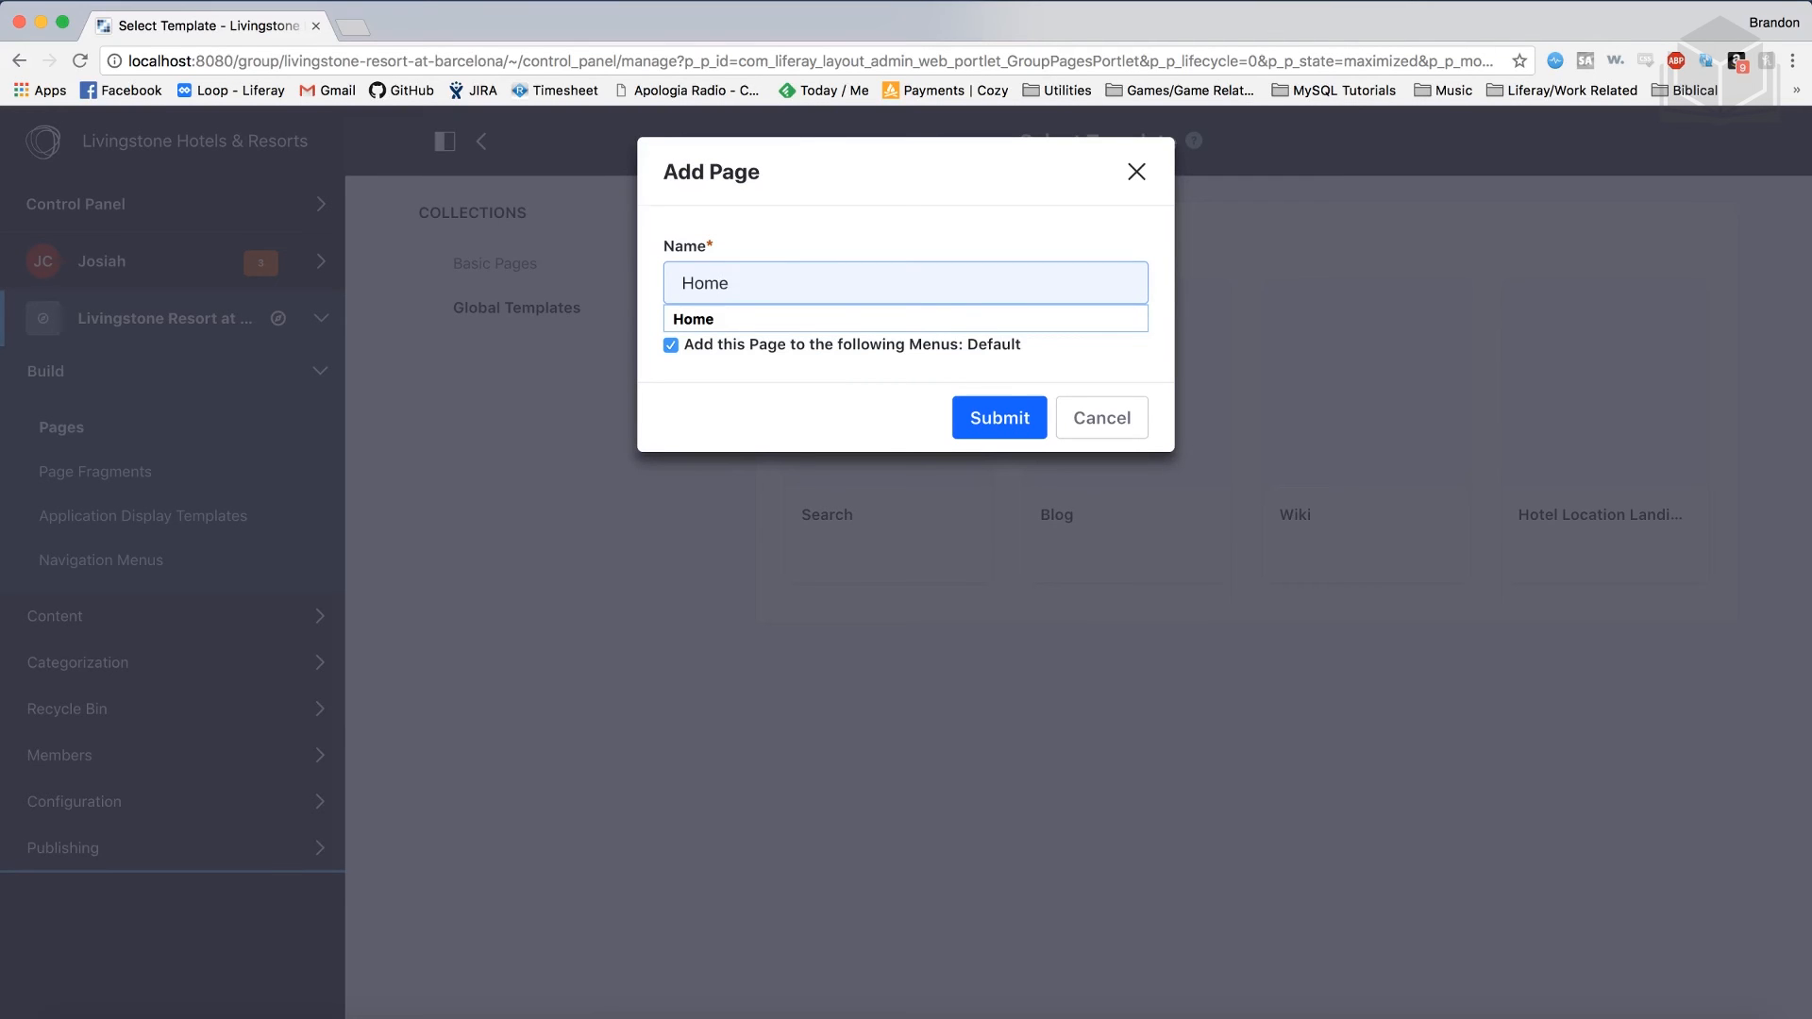
{"action": "left_click", "coordinate": [1000, 434]}
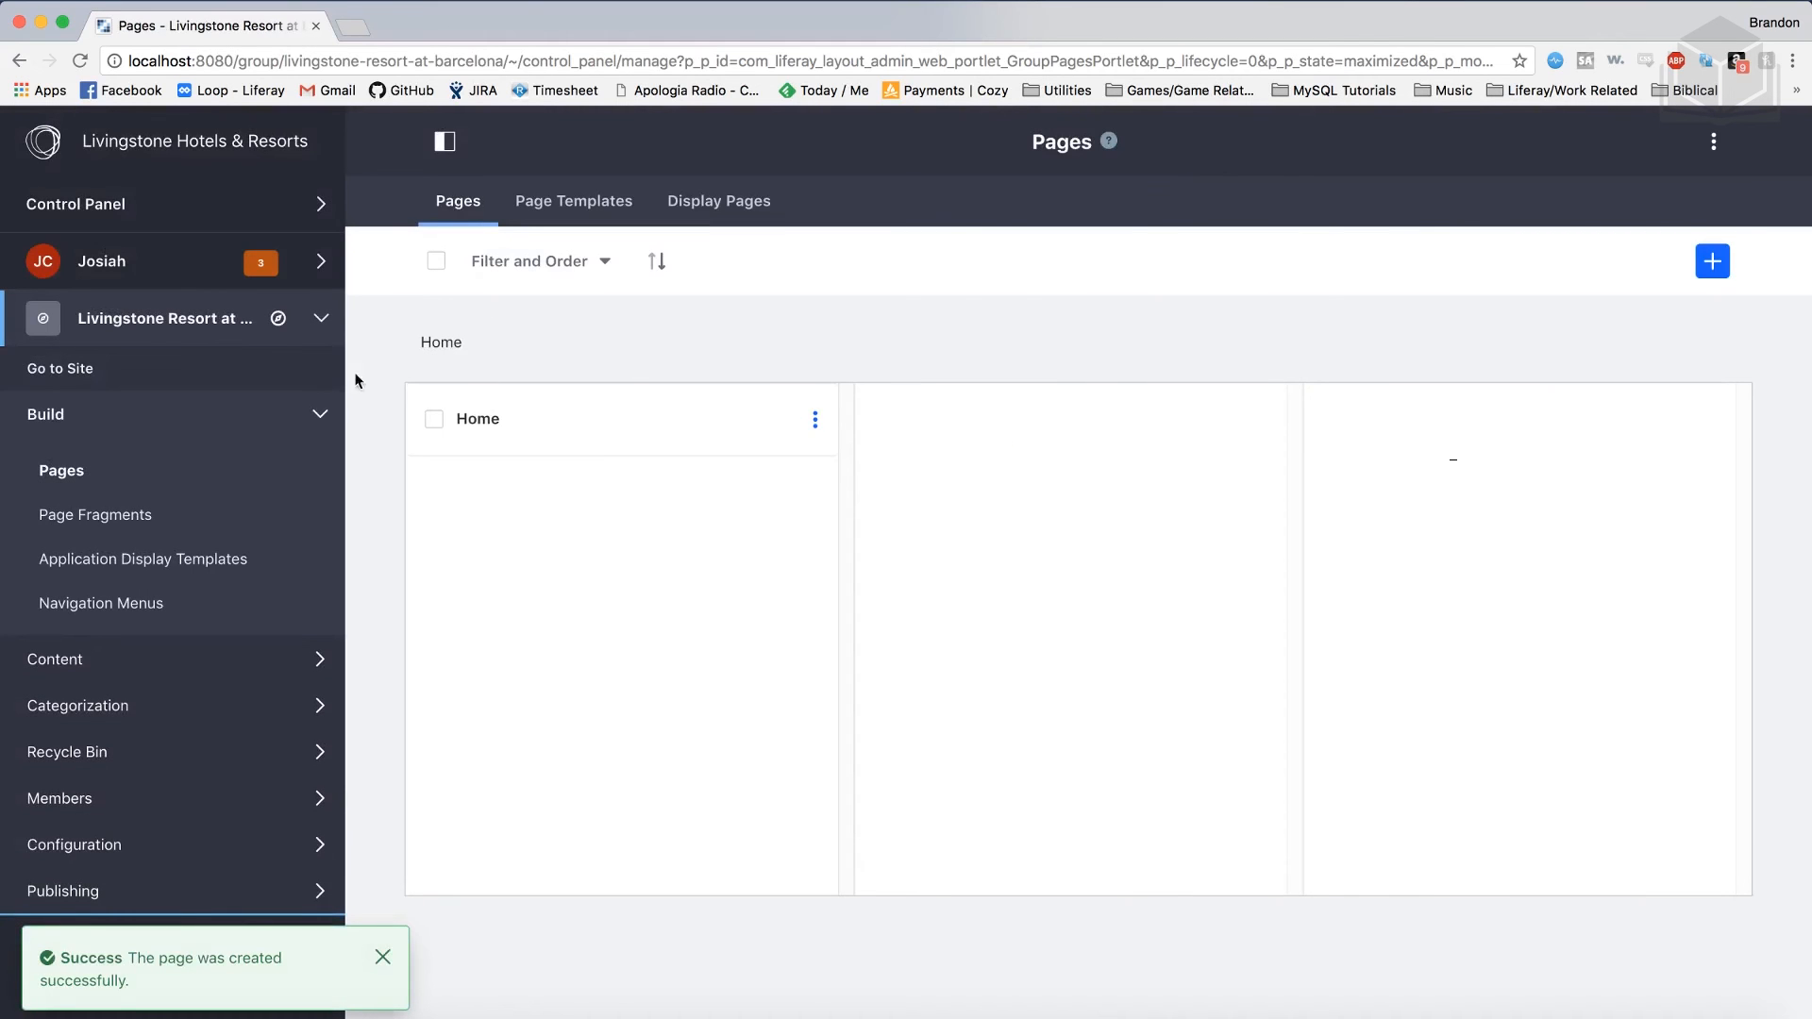
Go to the Barcelona resort site, hide the side menu and review its Home page.
{"action": "left_click", "coordinate": [60, 368]}
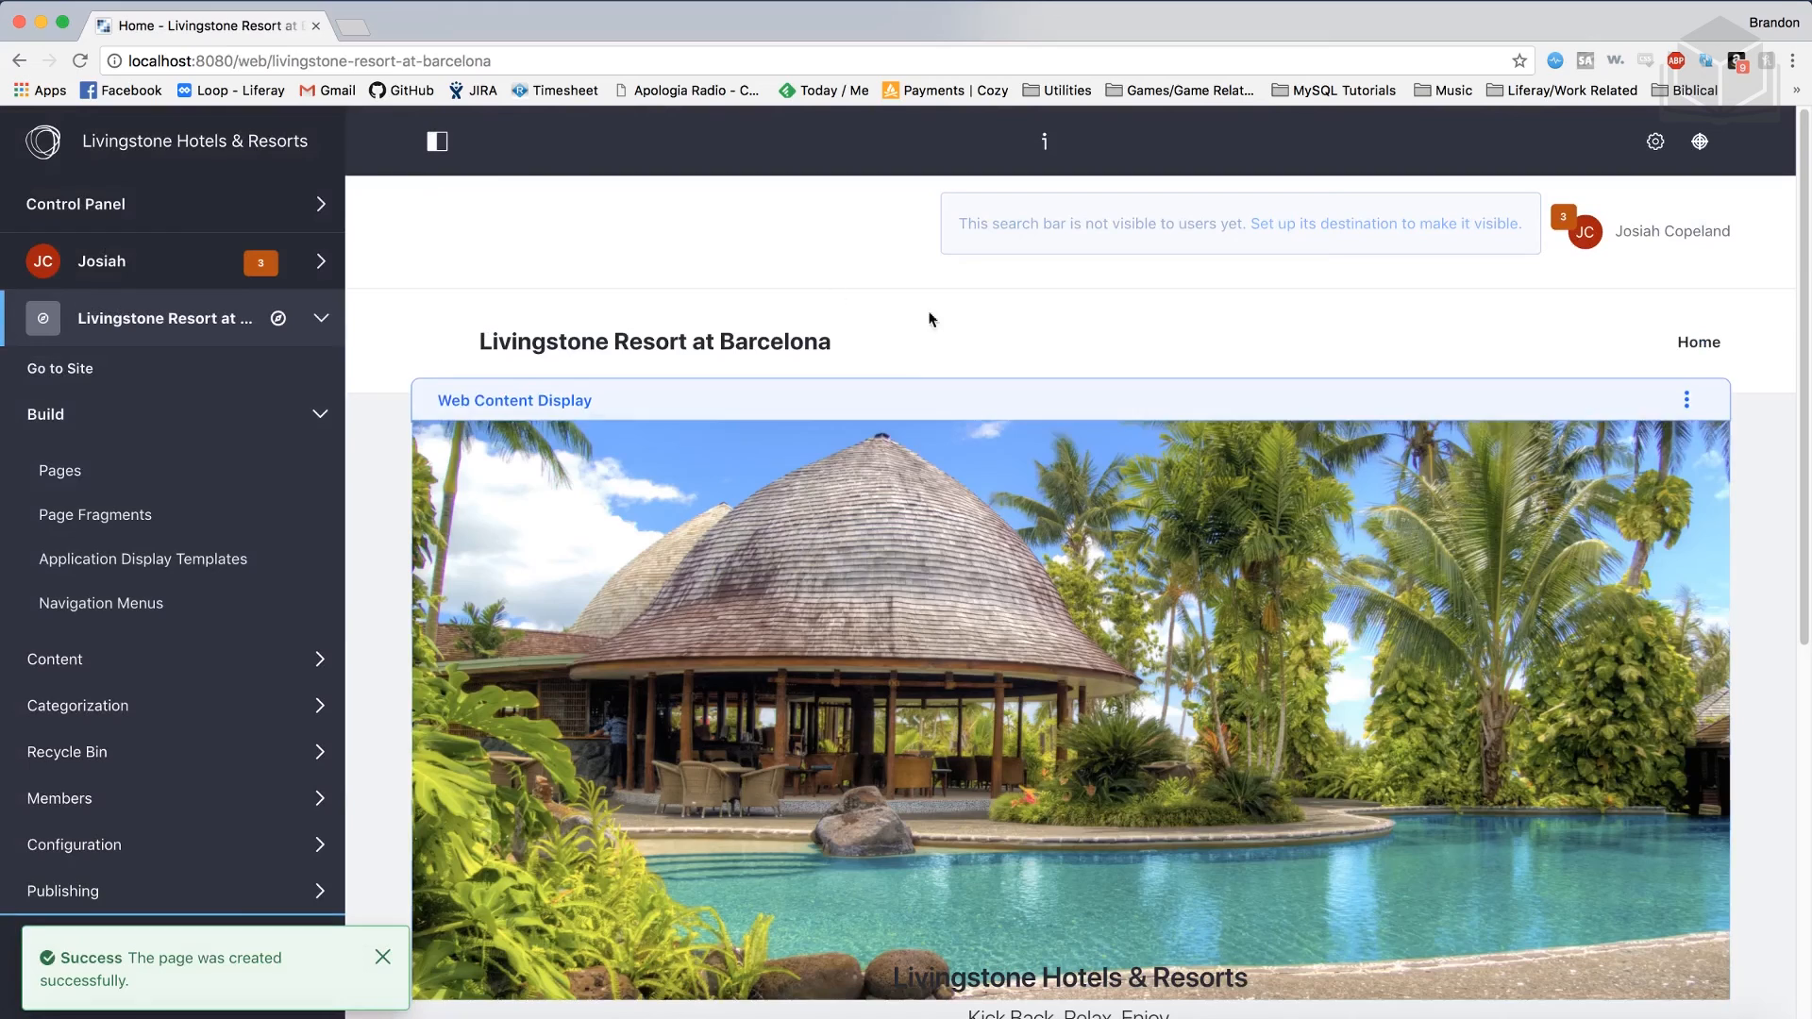
{"action": "left_click", "coordinate": [438, 143]}
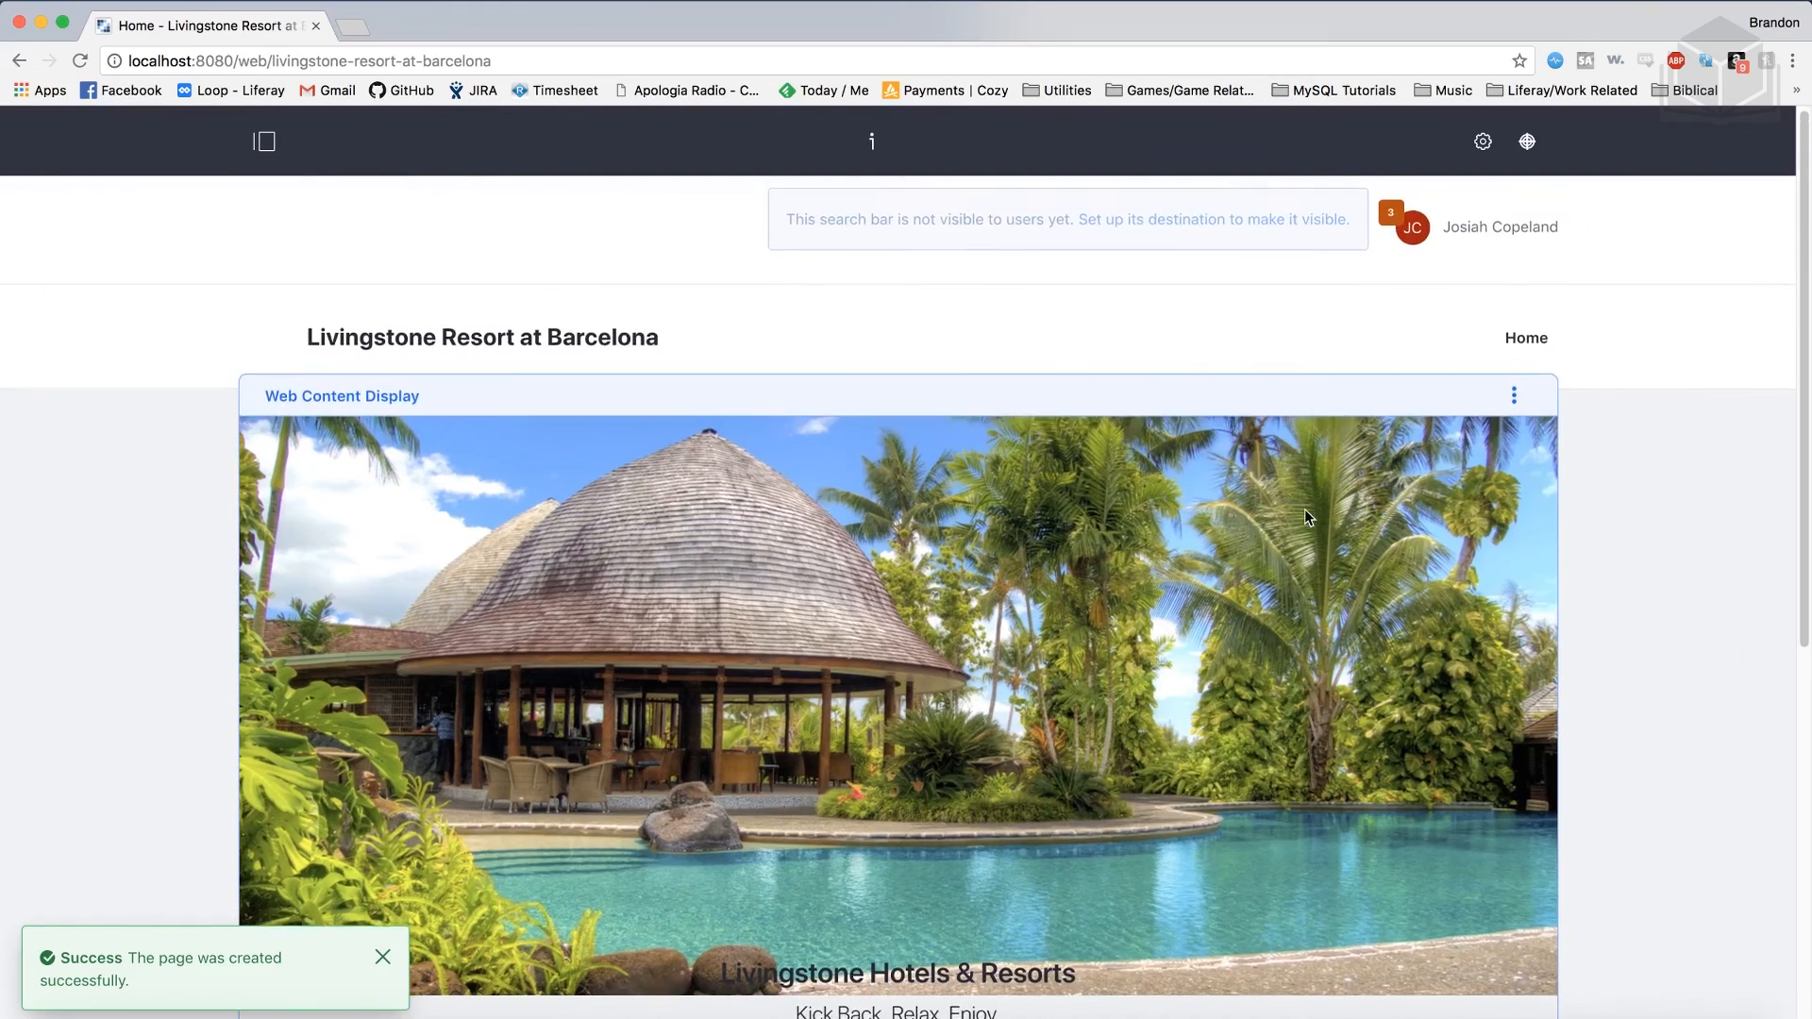
{"action": "scroll", "coordinate": [1304, 510], "scroll_direction": "down", "scroll_amount": 6}
{"action": "scroll", "coordinate": [1406, 803], "scroll_direction": "up", "scroll_amount": 8}
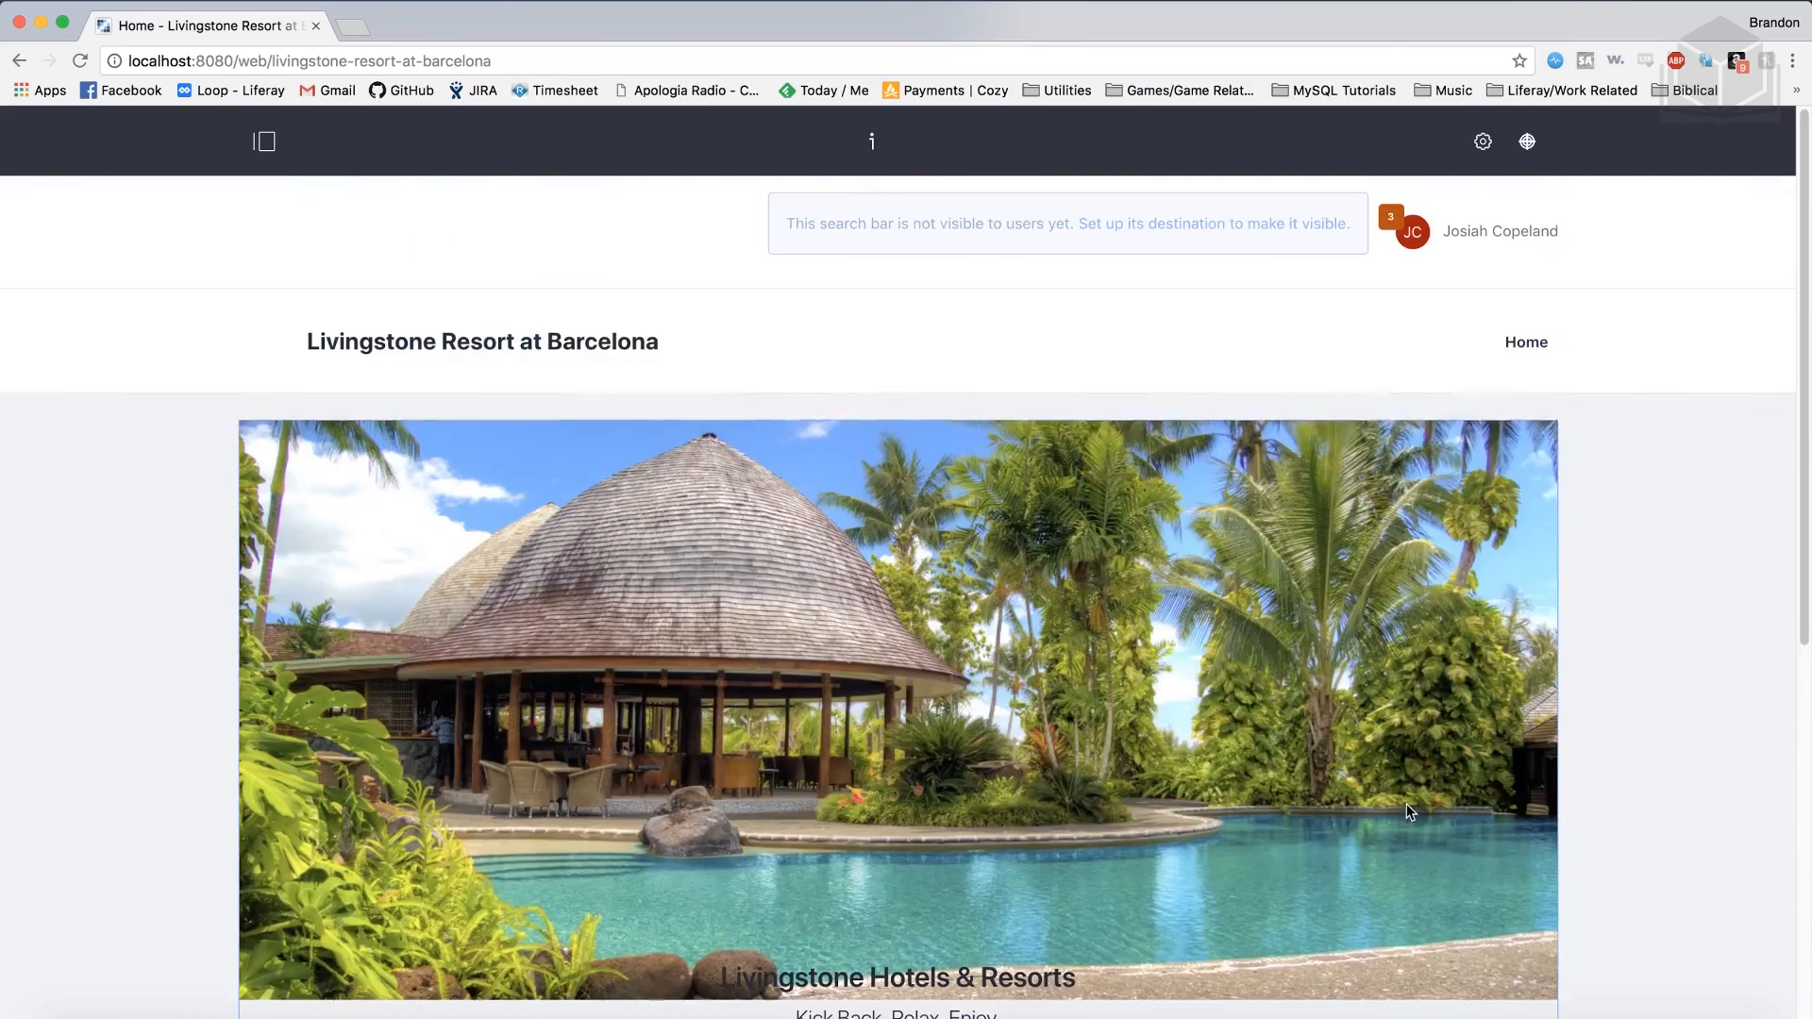